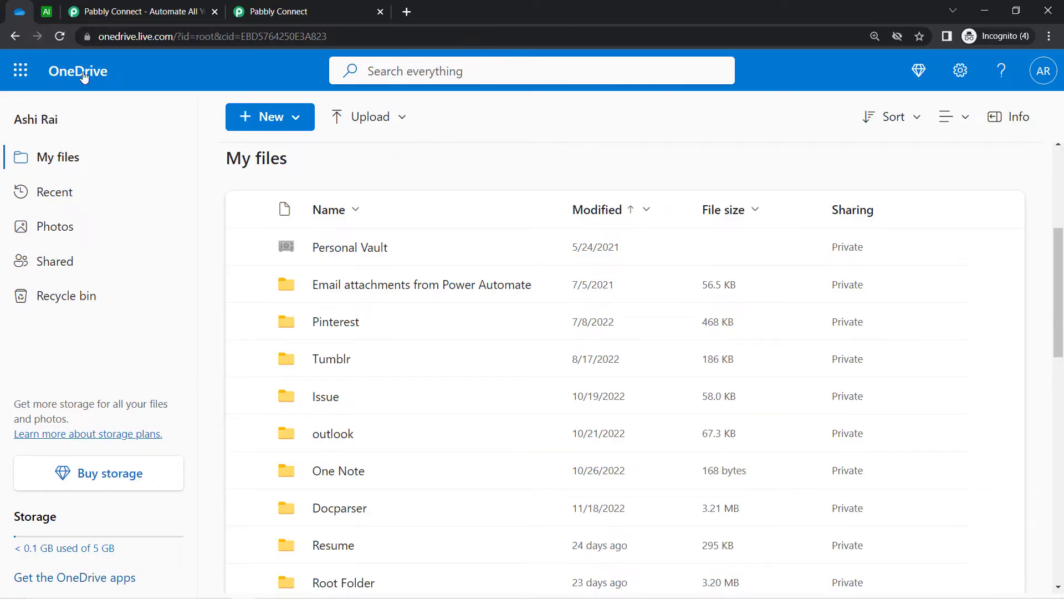
# Step: Look over the Airtable page, the Pabbly Connect homepage and the Pabbly Connect workflow dashboard
pyautogui.click(47, 11)
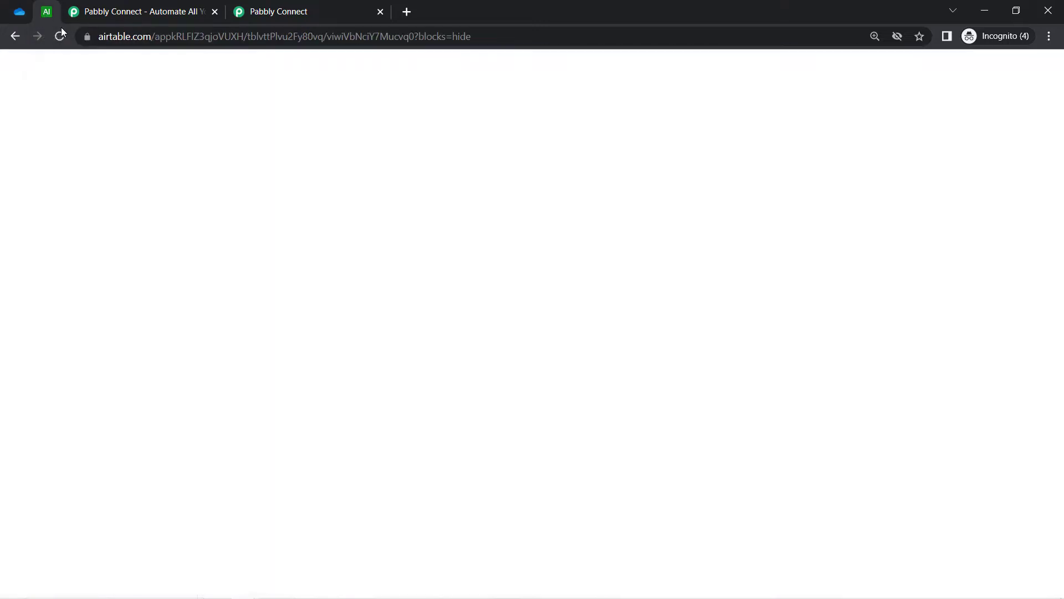
pyautogui.click(95, 11)
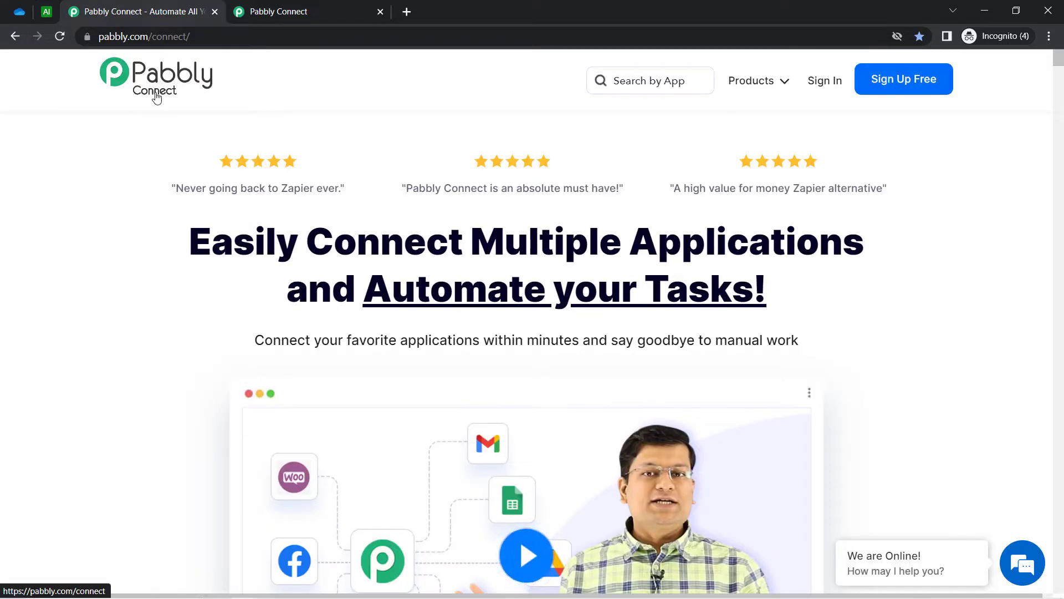
pyautogui.moveTo(211, 252); pyautogui.dragTo(546, 293)
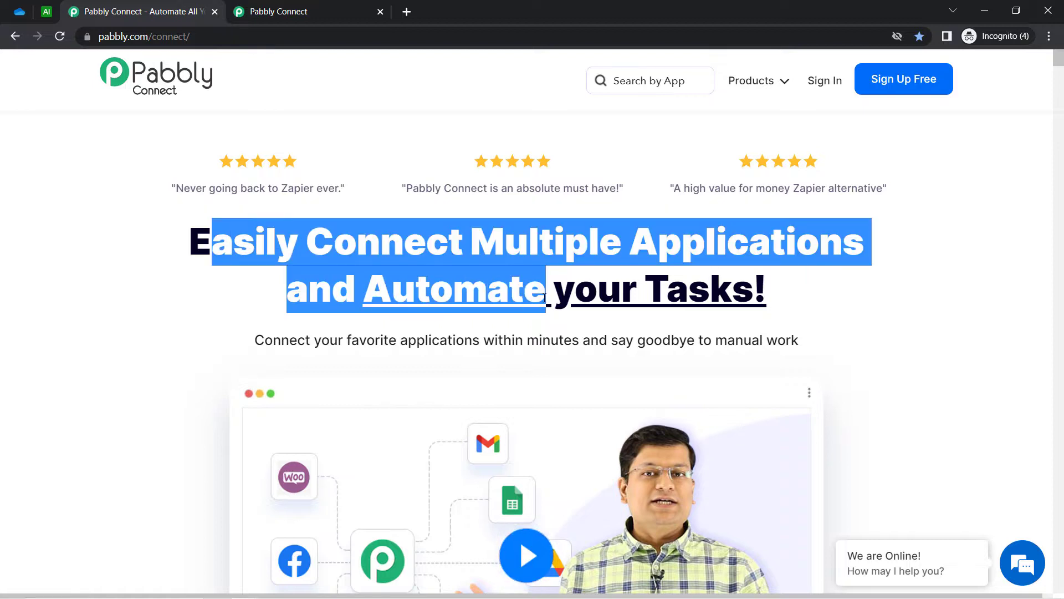
pyautogui.click(304, 8)
pyautogui.moveTo(120, 153); pyautogui.dragTo(457, 185)
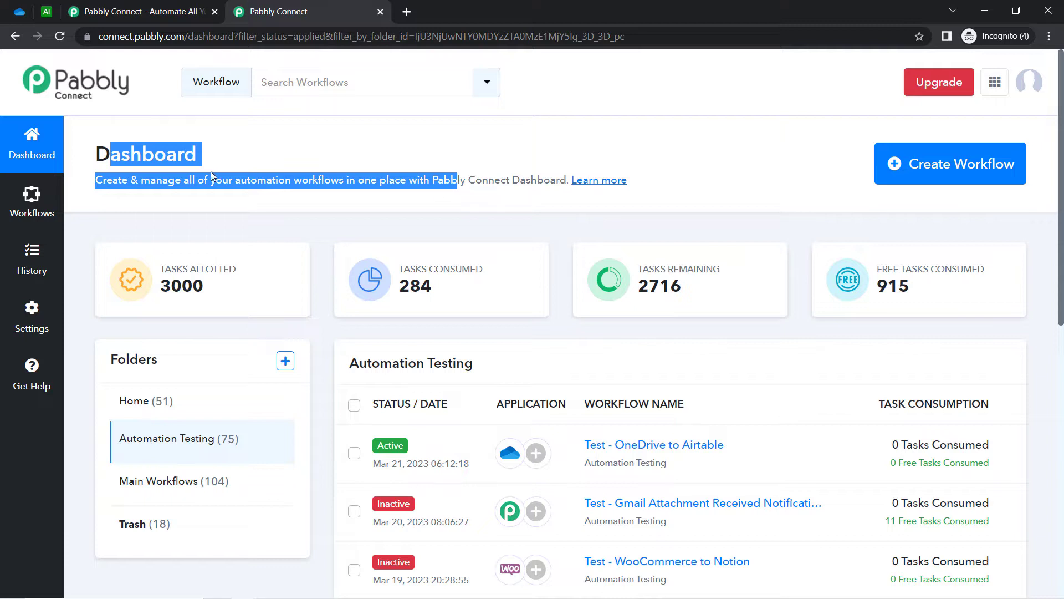
pyautogui.click(123, 178)
pyautogui.tripleClick(123, 178)
# Step: Close the Pabbly Connect homepage and return to the workflow dashboard
pyautogui.click(87, 14)
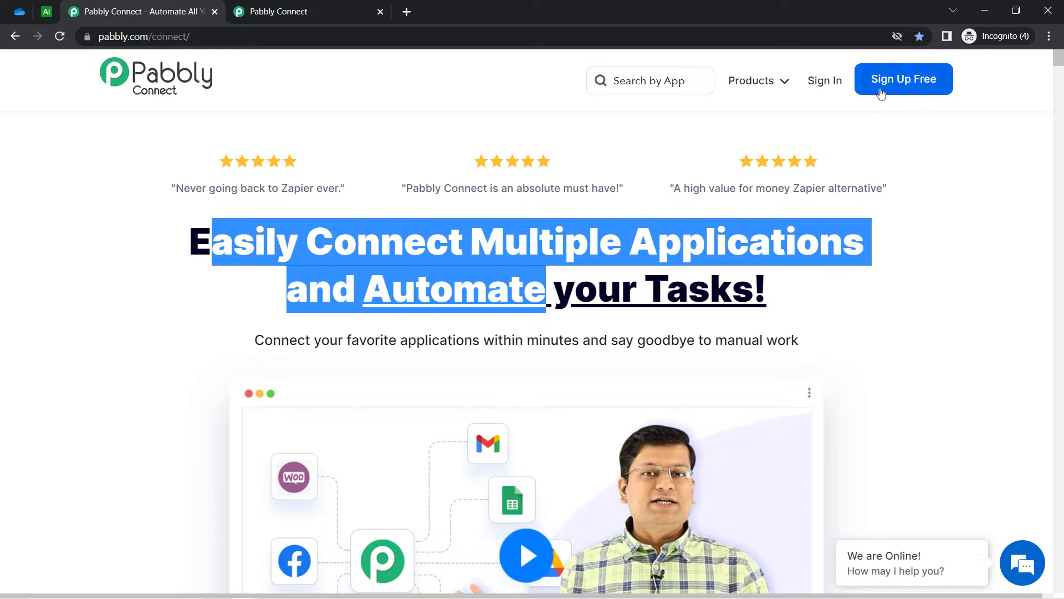
pyautogui.click(214, 11)
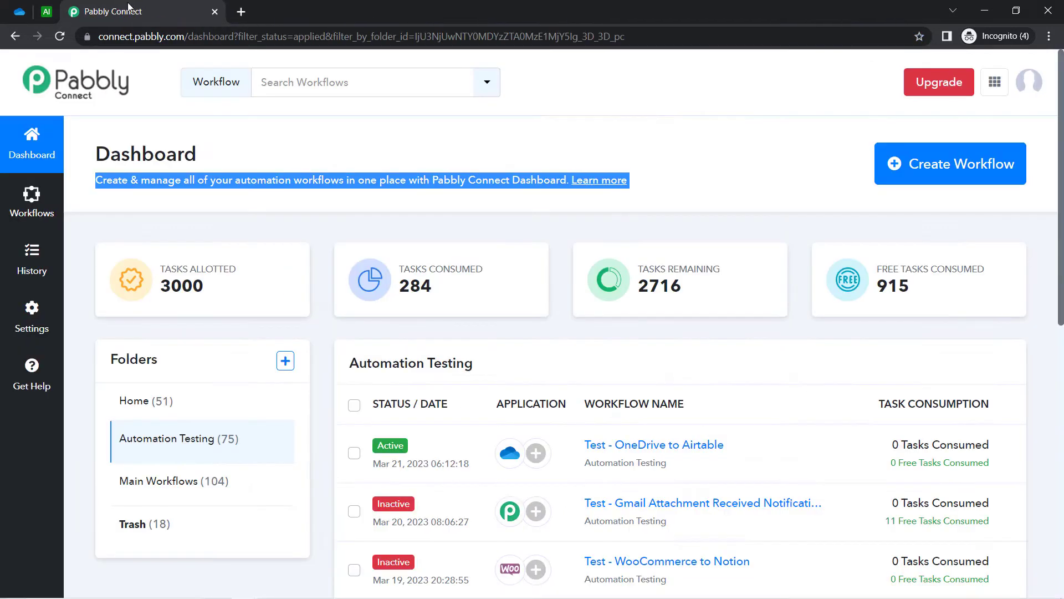
pyautogui.click(375, 149)
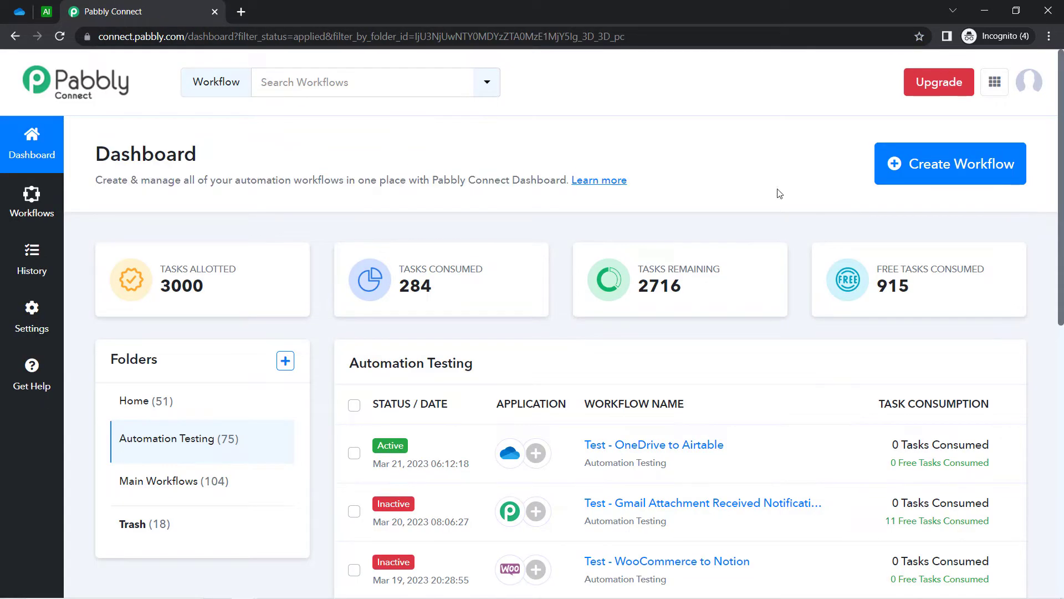
# Step: Create a workflow named "When New File is Uploaded in OneDrive - Add File Link in Airtable"
pyautogui.click(937, 168)
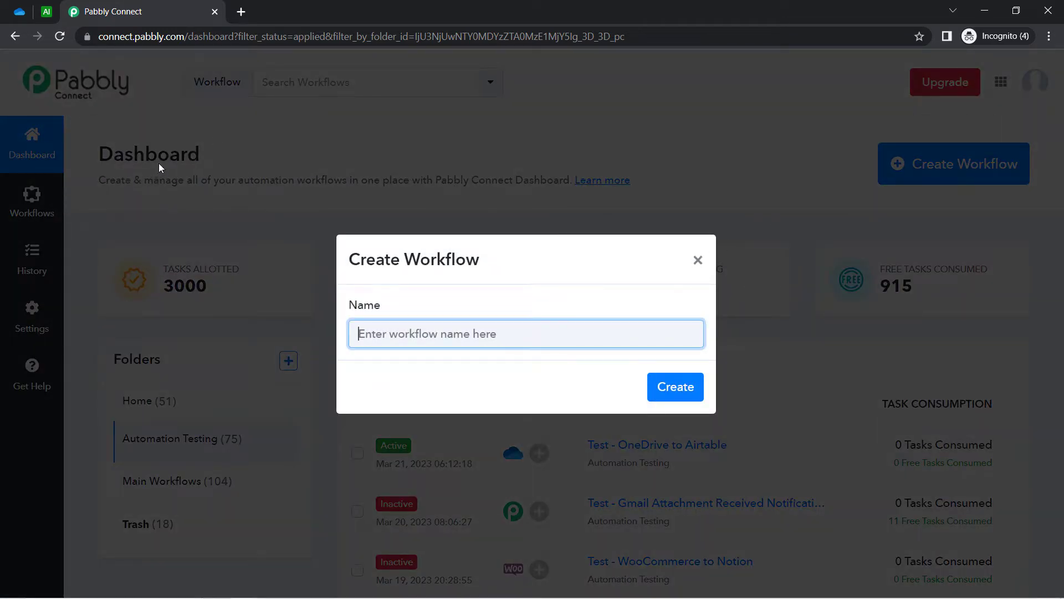
pyautogui.write('When New File is Uploaded in OneDrive - Add File Link in Airtable')
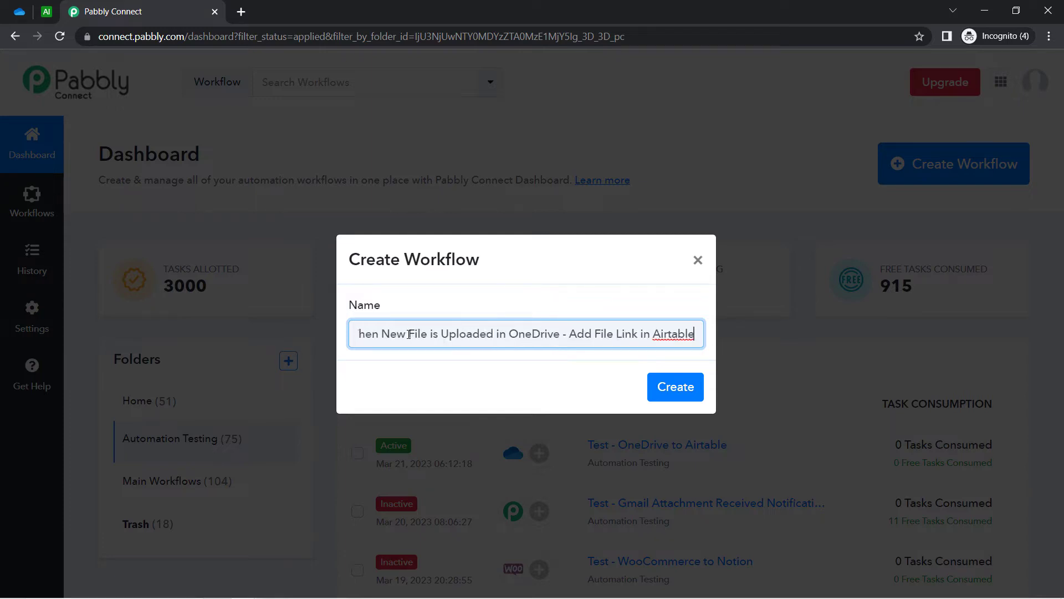
pyautogui.moveTo(403, 336); pyautogui.dragTo(325, 340)
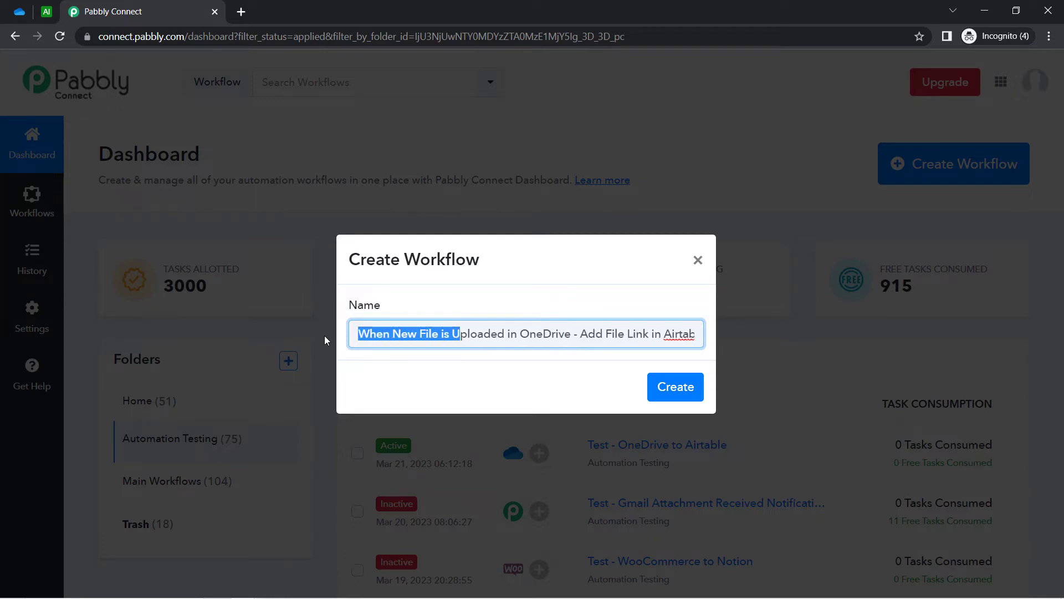
pyautogui.click(410, 331)
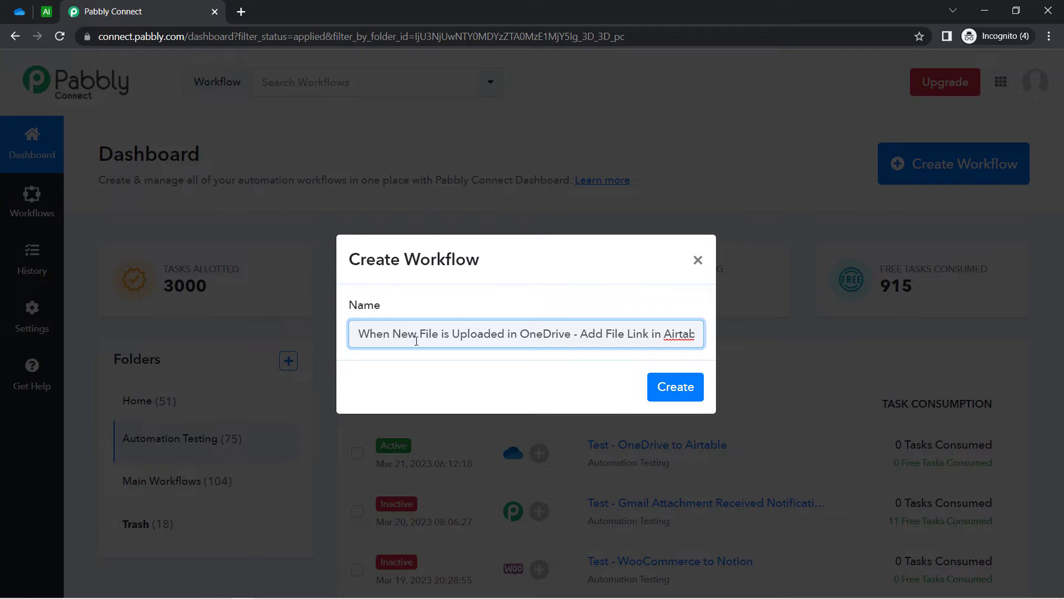
pyautogui.moveTo(378, 336); pyautogui.dragTo(699, 327)
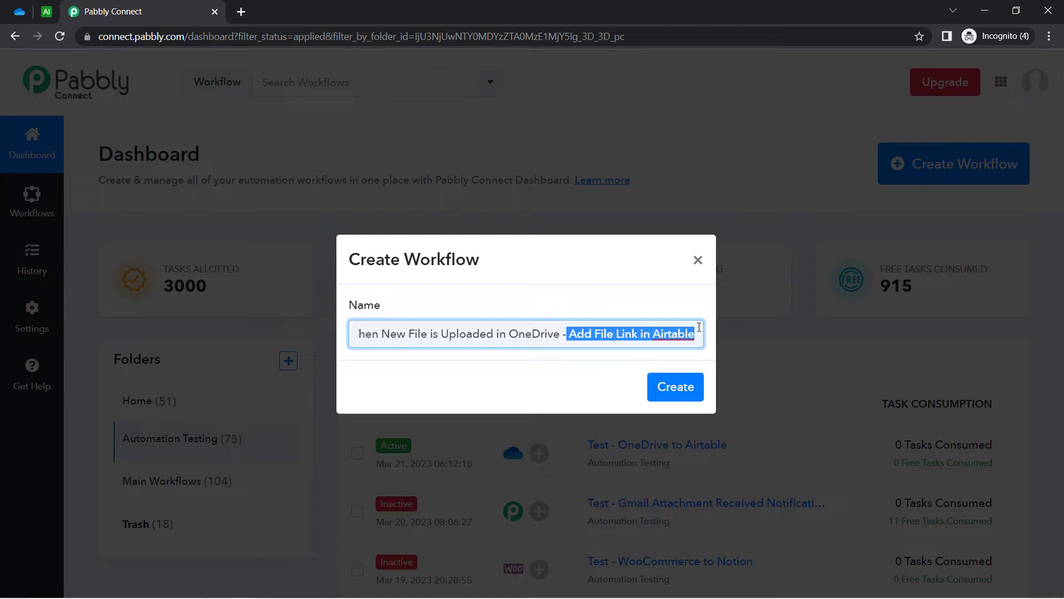
pyautogui.click(641, 335)
pyautogui.click(681, 390)
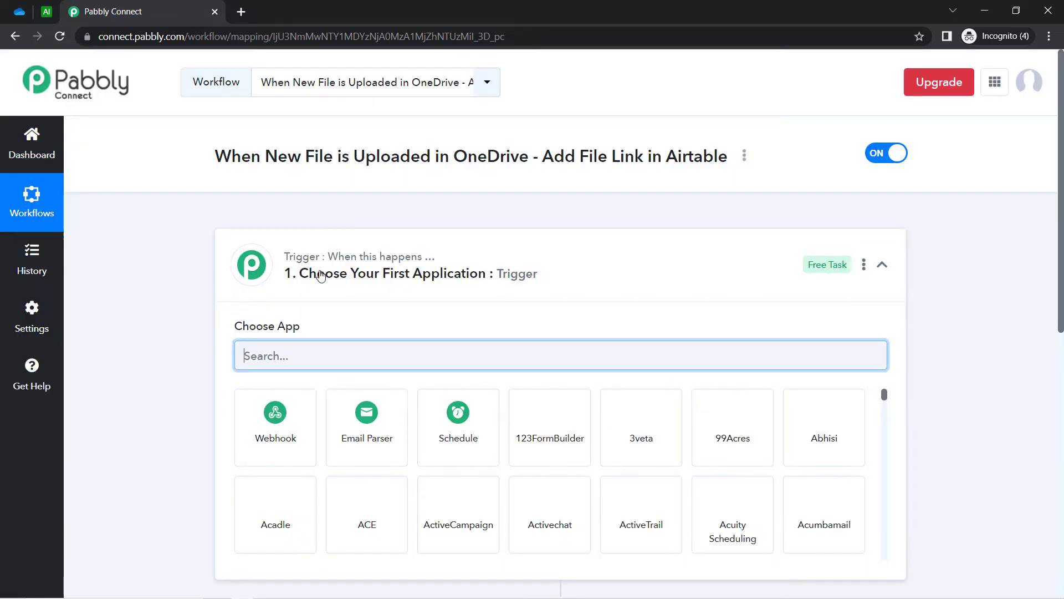
# Step: Choose Microsoft OneDrive as the workflow's trigger application
pyautogui.click(404, 269)
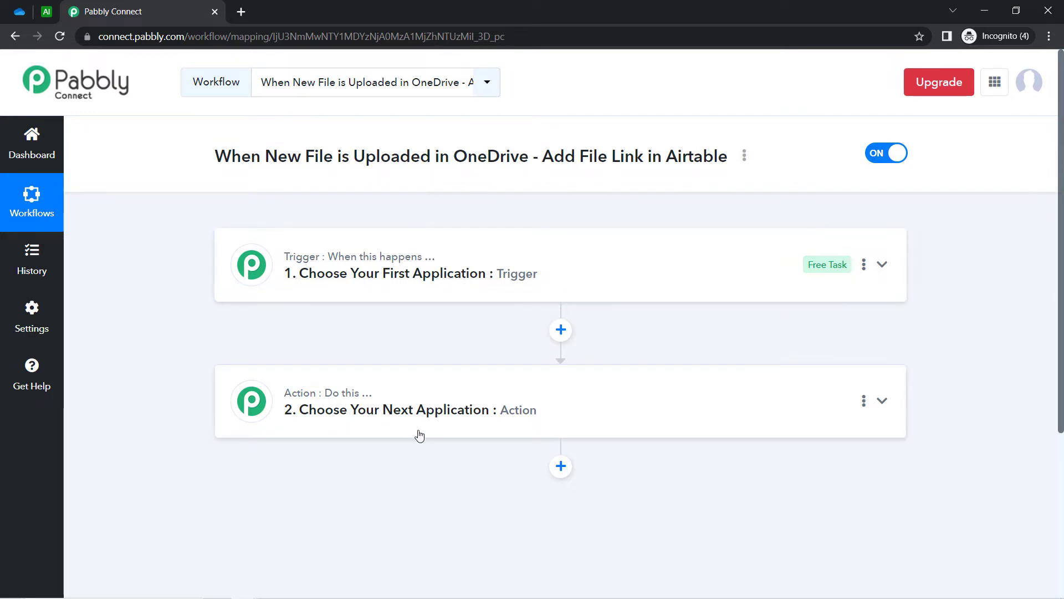
pyautogui.moveTo(280, 209); pyautogui.dragTo(232, 157)
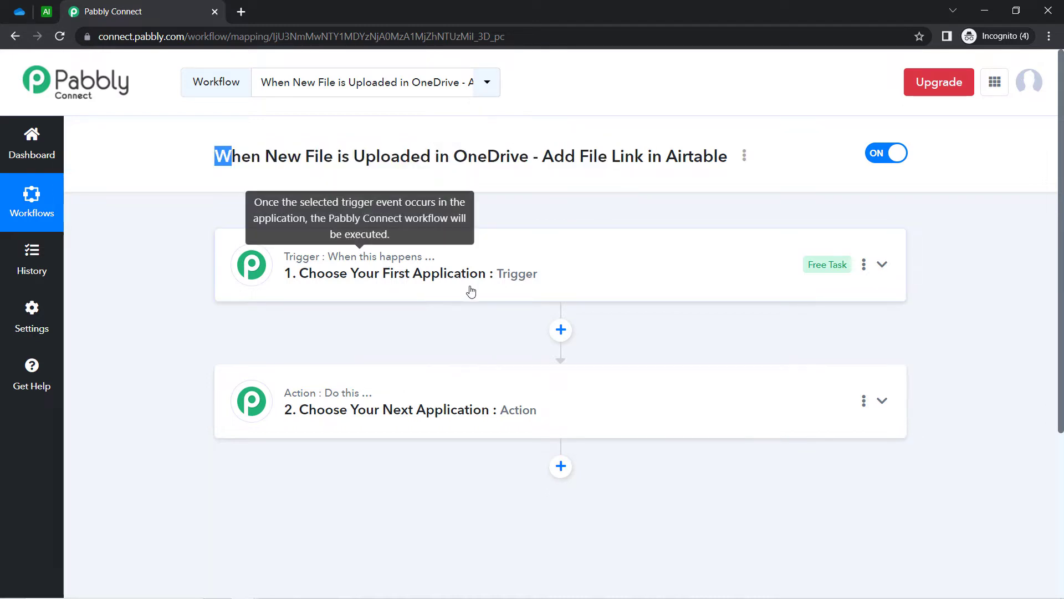
pyautogui.click(468, 270)
pyautogui.click(290, 361)
pyautogui.write('onedr')
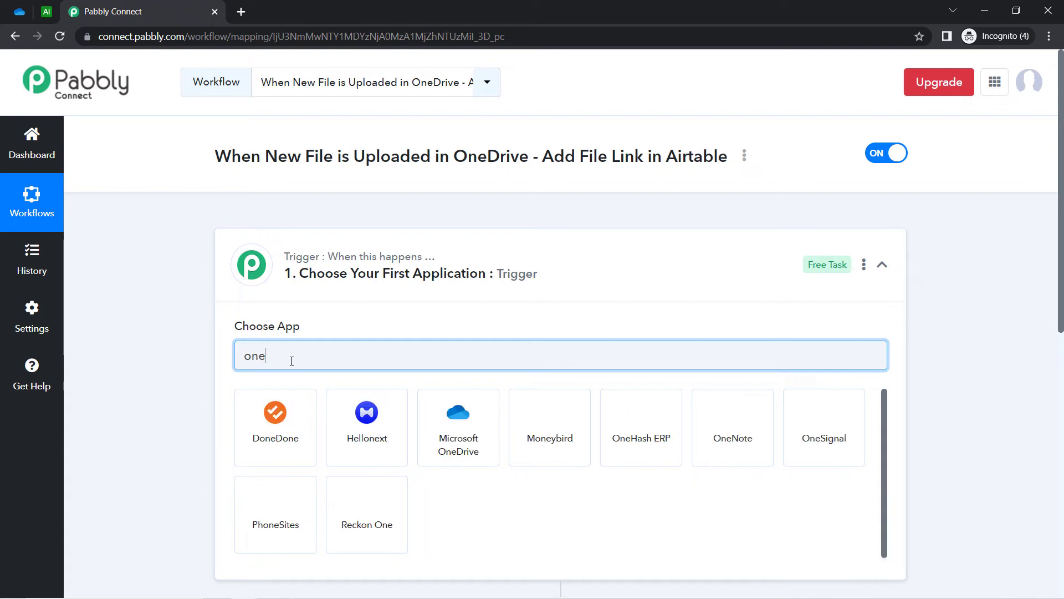
pyautogui.click(252, 447)
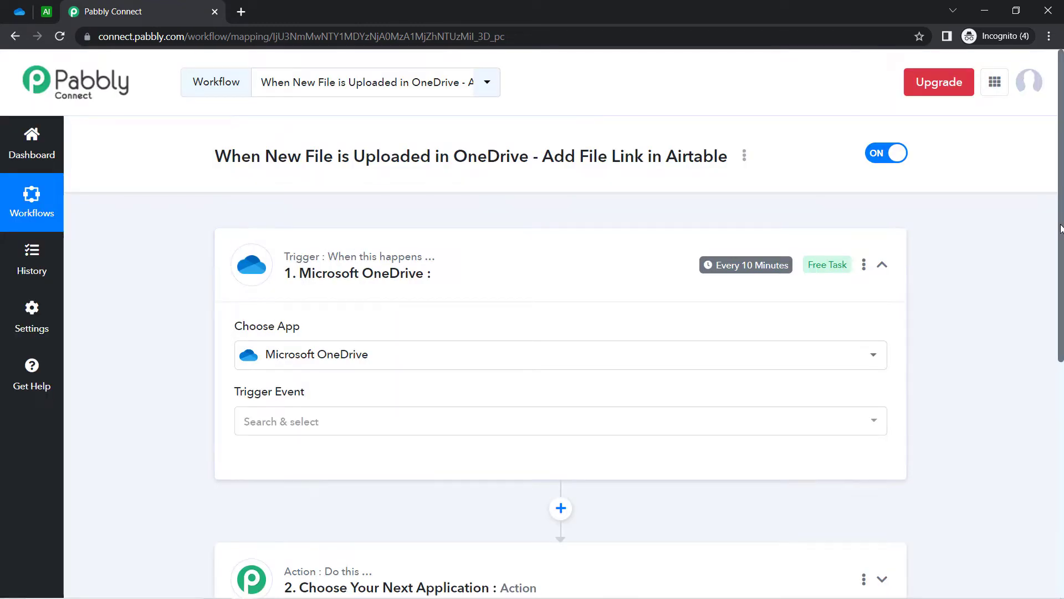
# Step: Choose Airtable as the application for the workflow's action step
pyautogui.moveTo(1060, 228); pyautogui.dragTo(1060, 344)
pyautogui.click(448, 370)
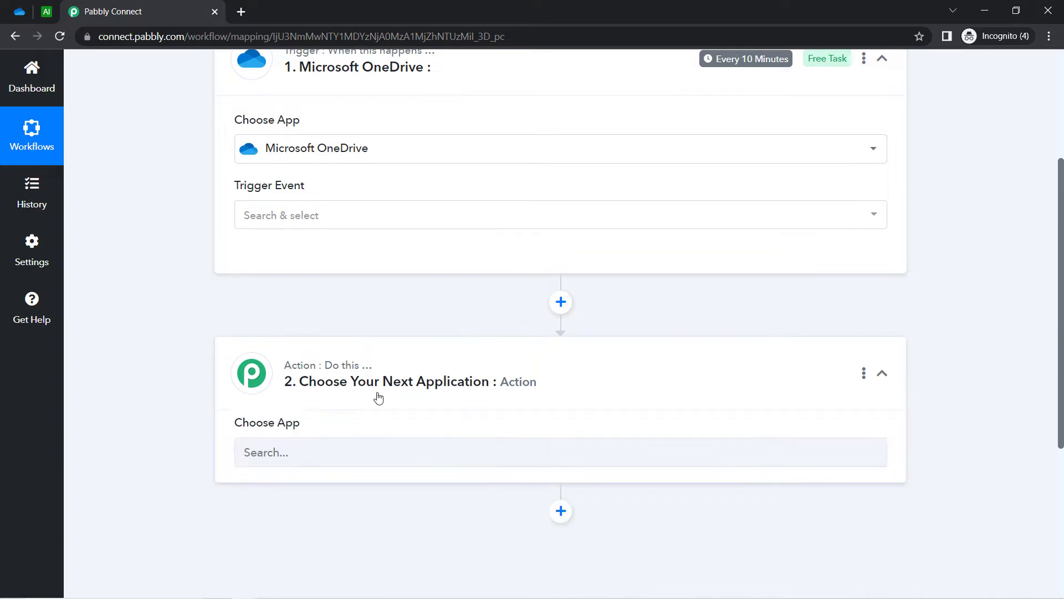
pyautogui.click(256, 463)
pyautogui.write('airt')
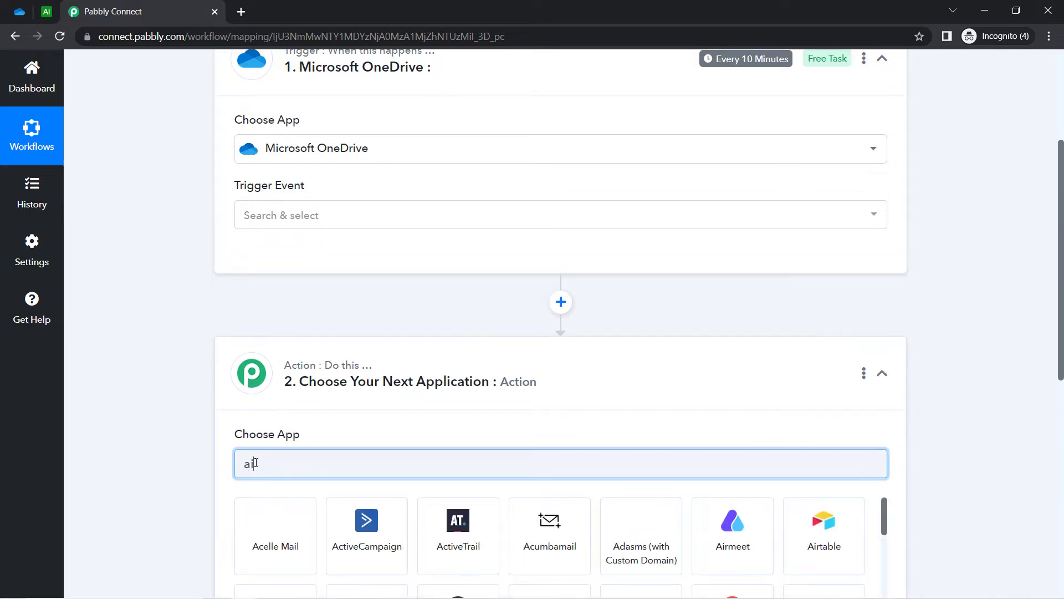
pyautogui.click(275, 529)
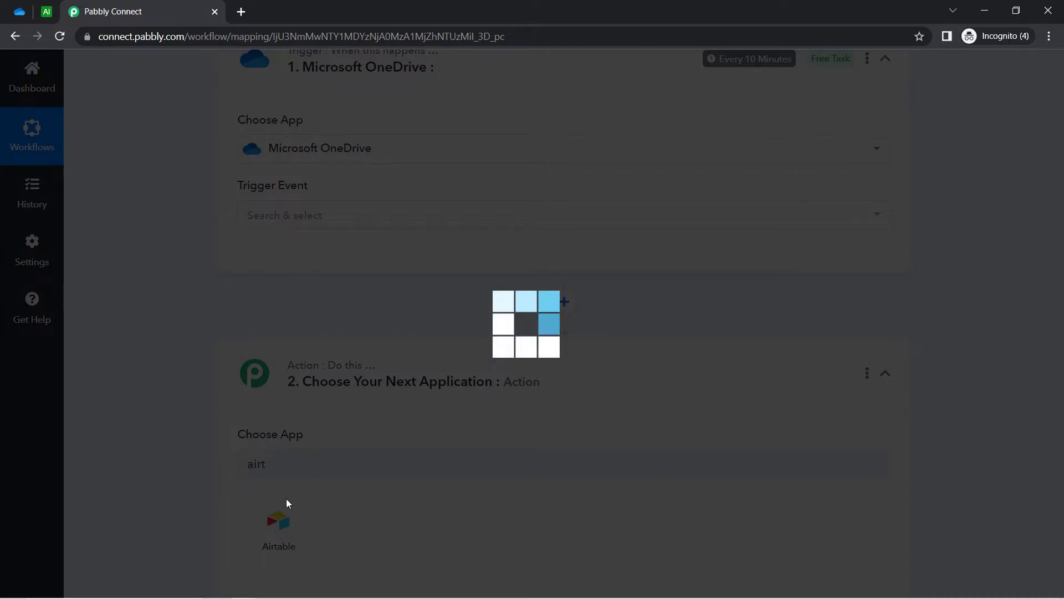
# Step: Set the trigger event of the Microsoft OneDrive step to New File
pyautogui.scroll(3, 1053, 386)
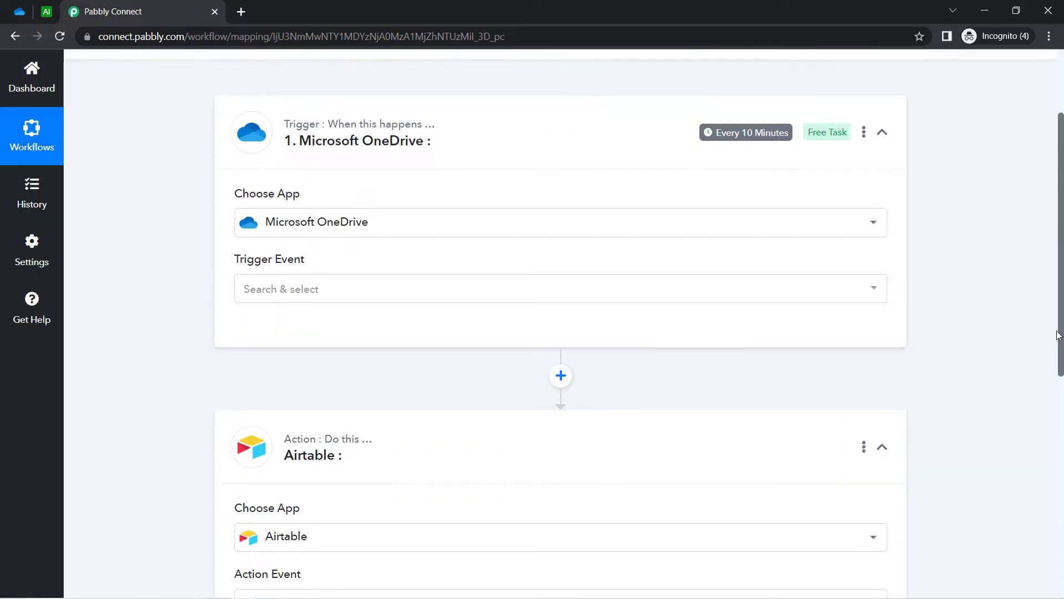
pyautogui.scroll(-1, 1039, 327)
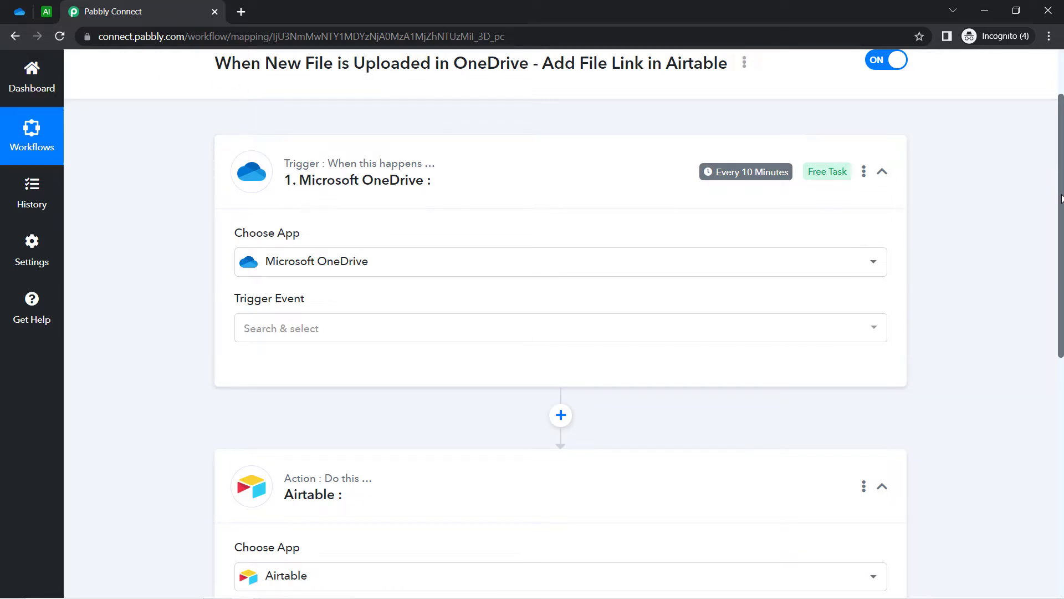
pyautogui.scroll(2, 1061, 198)
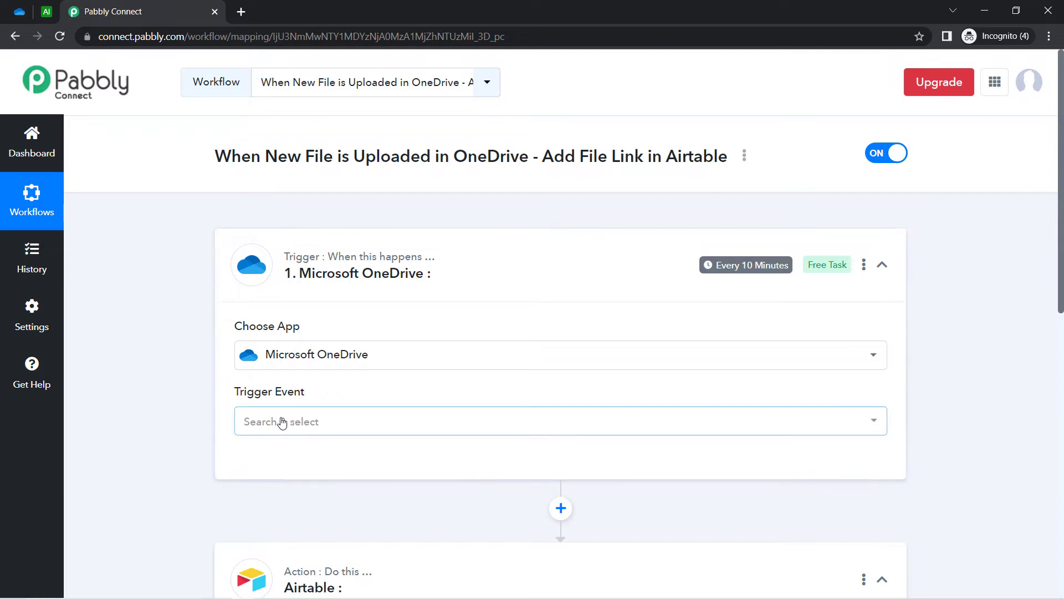
pyautogui.click(281, 420)
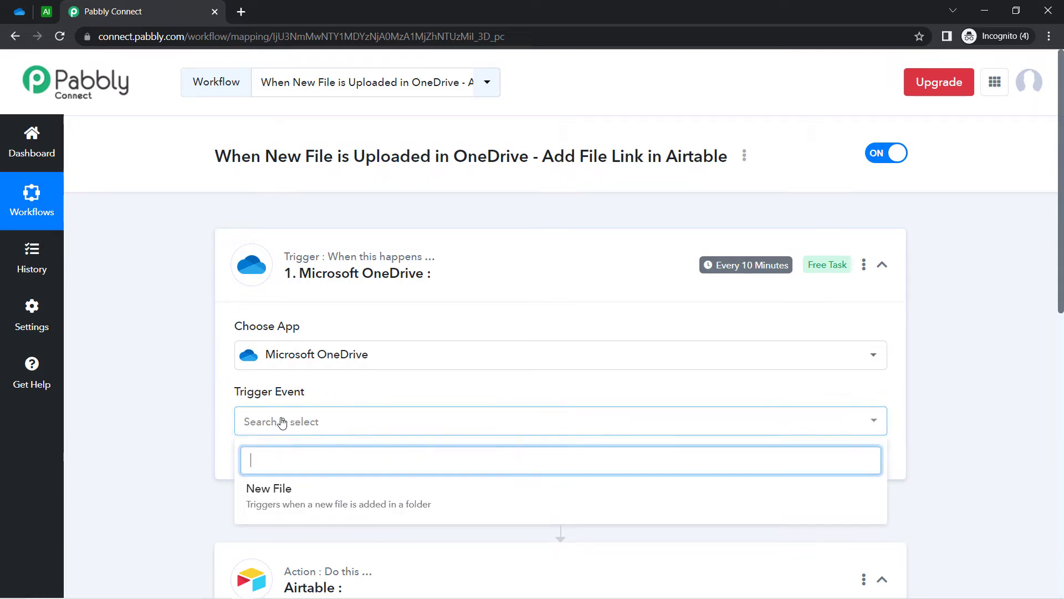
pyautogui.click(280, 503)
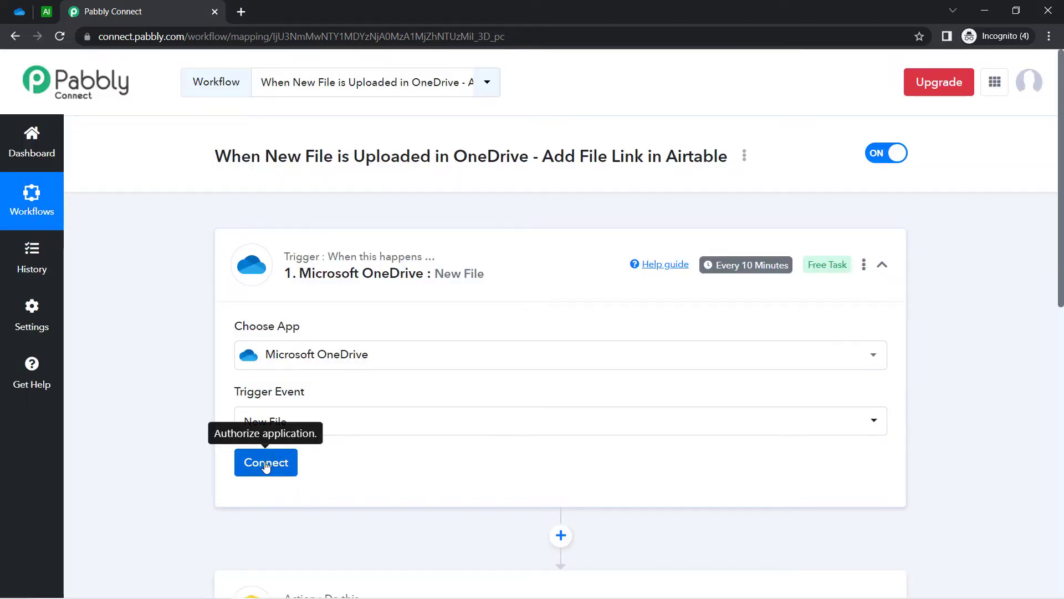
# Step: Add a new Microsoft OneDrive connection to the trigger and grant Pabbly Connect the requested account permissions
pyautogui.click(266, 463)
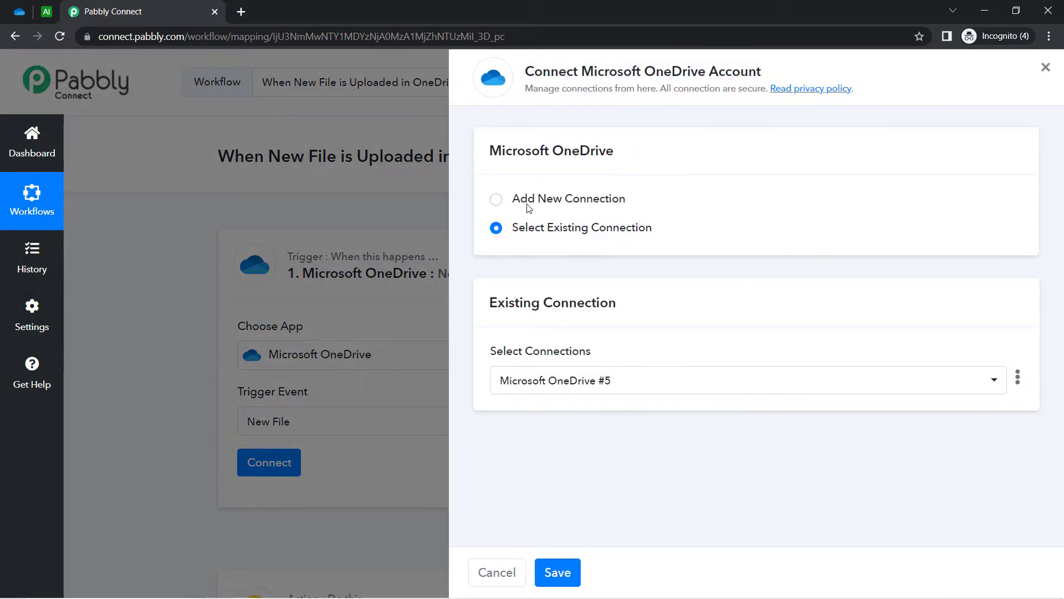
pyautogui.click(528, 204)
pyautogui.click(558, 362)
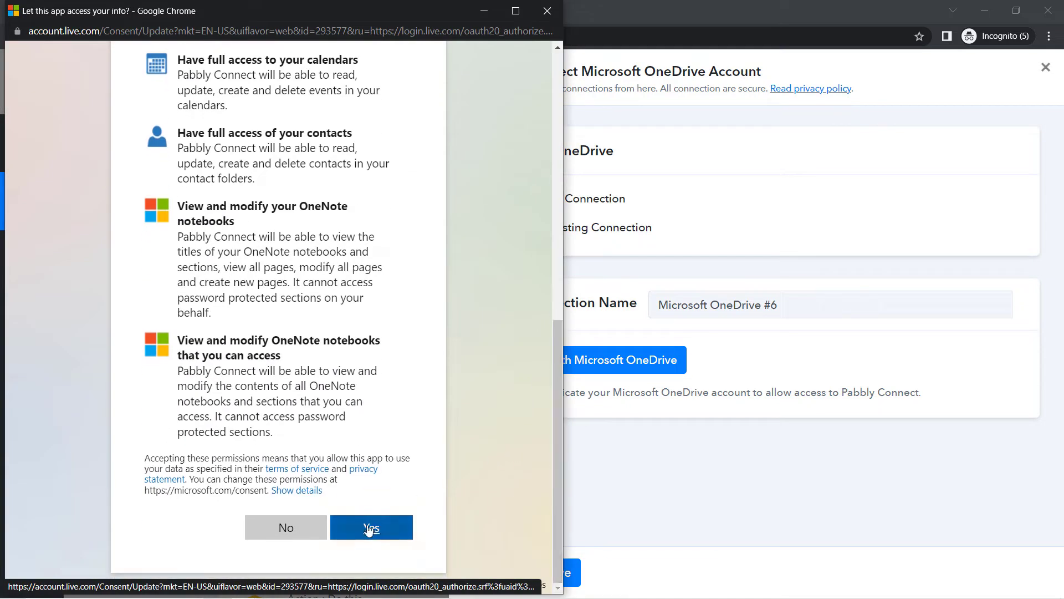
pyautogui.click(369, 529)
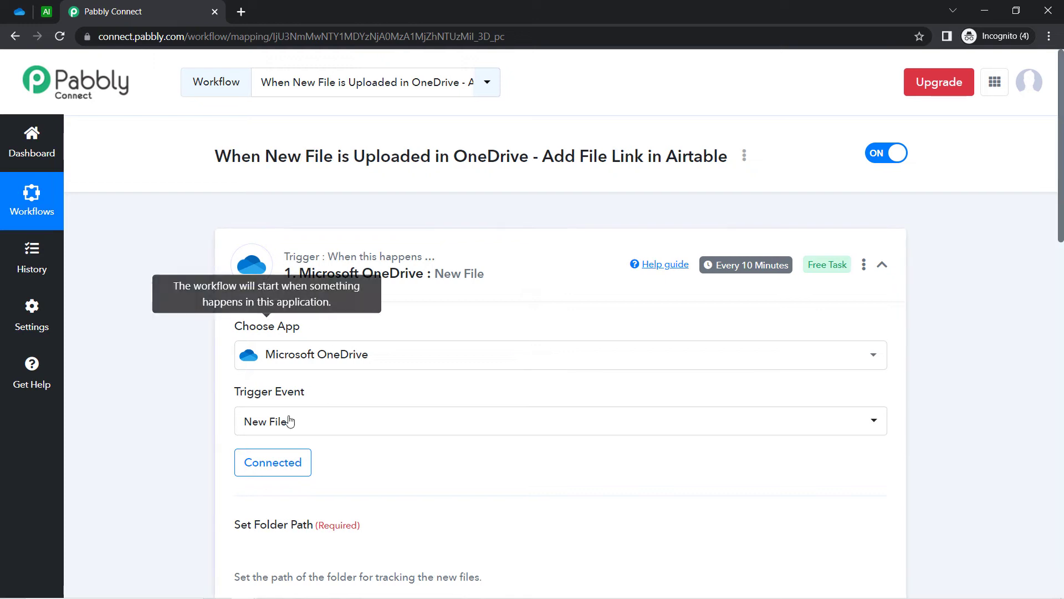
# Step: Read the instructions for setting the folder path that the OneDrive trigger tracks for new files
pyautogui.moveTo(1061, 197); pyautogui.dragTo(1045, 309)
pyautogui.moveTo(236, 197); pyautogui.dragTo(344, 198)
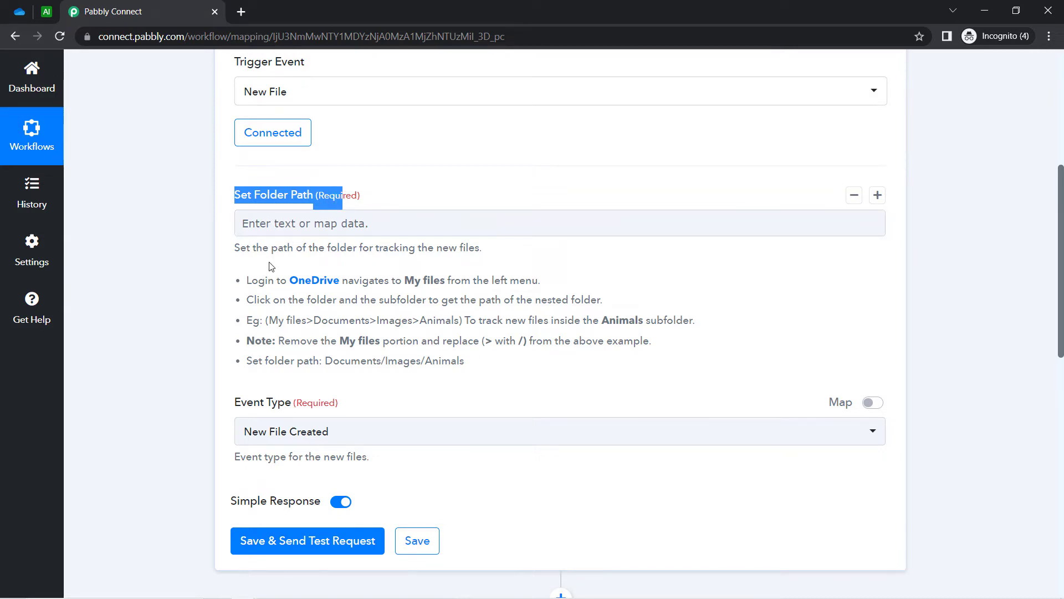
pyautogui.moveTo(251, 283); pyautogui.dragTo(457, 361)
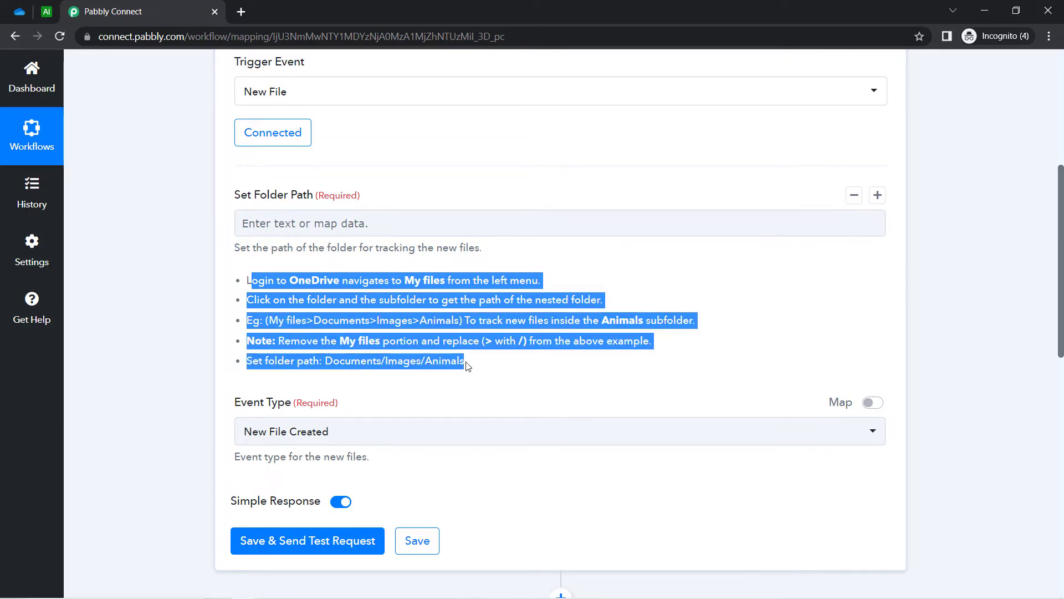
# Step: Switch to OneDrive, open the Resume folder, and check it against the All Resume's of Candidates base in Airtable
pyautogui.click(19, 12)
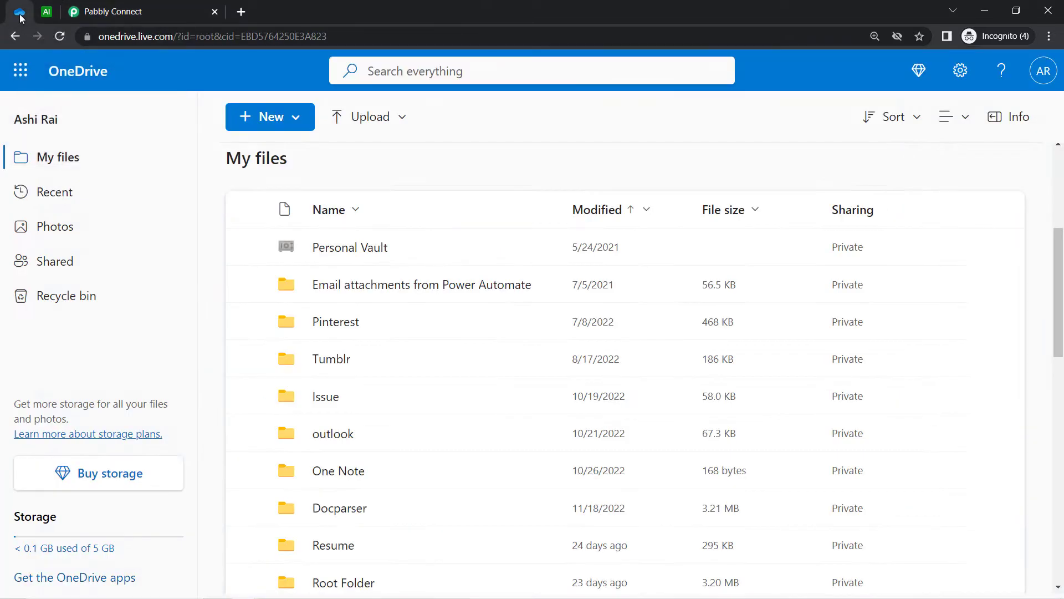
pyautogui.moveTo(1058, 265); pyautogui.dragTo(1059, 335)
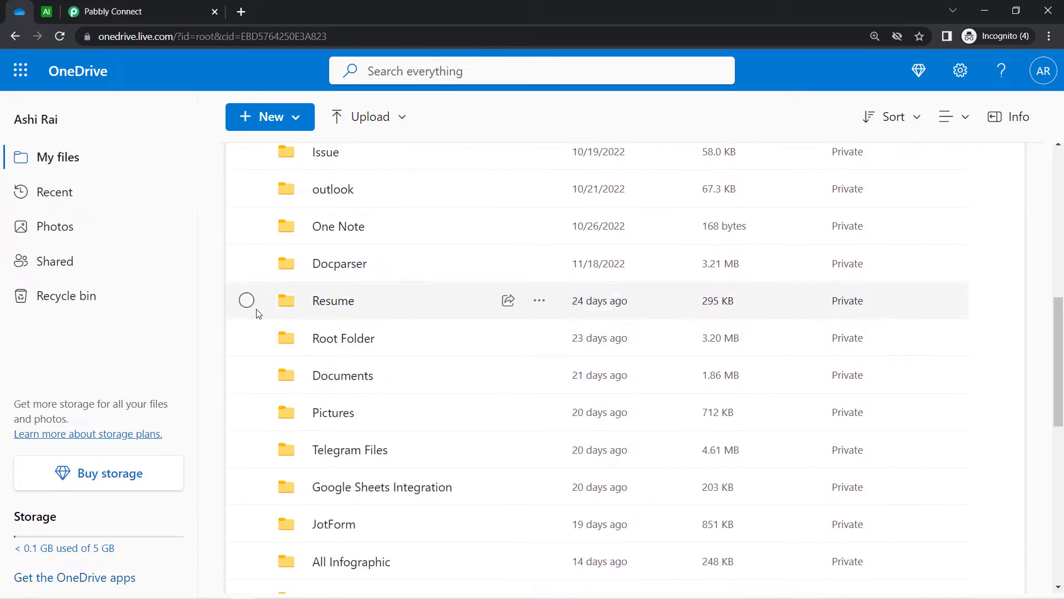
pyautogui.click(331, 302)
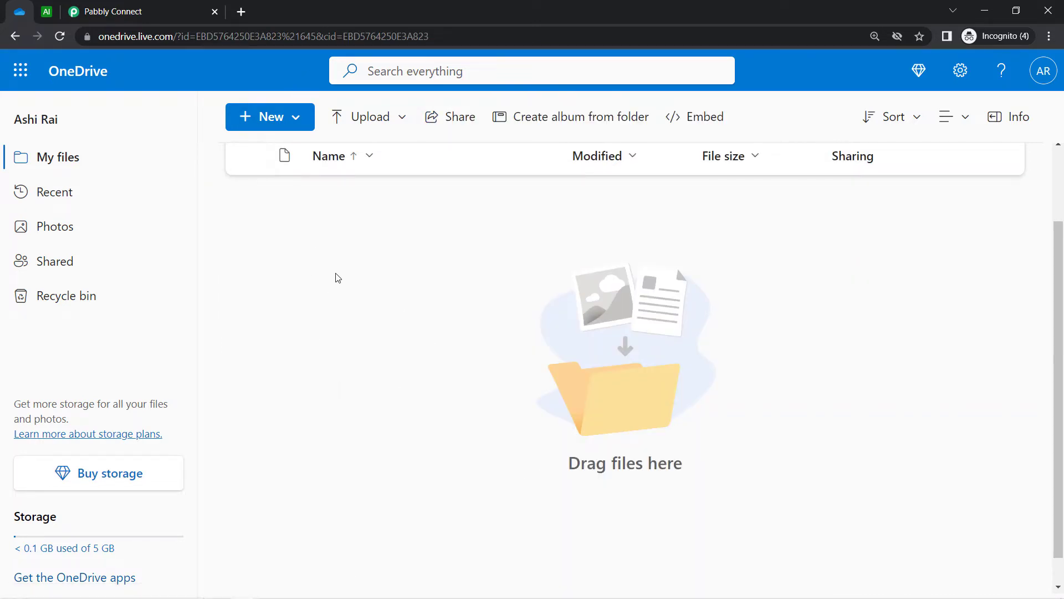
pyautogui.click(46, 11)
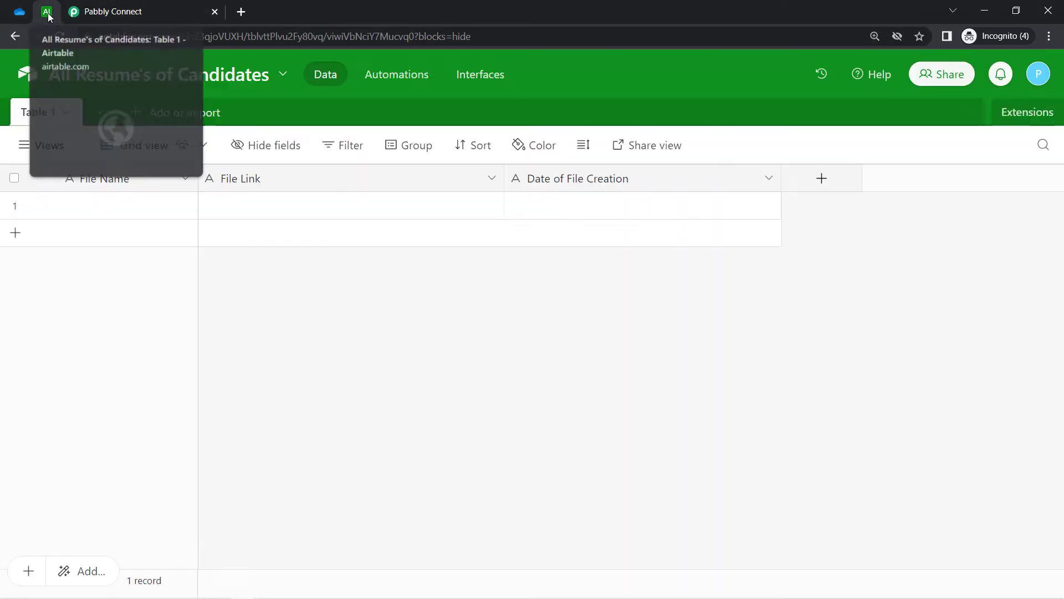
pyautogui.click(13, 9)
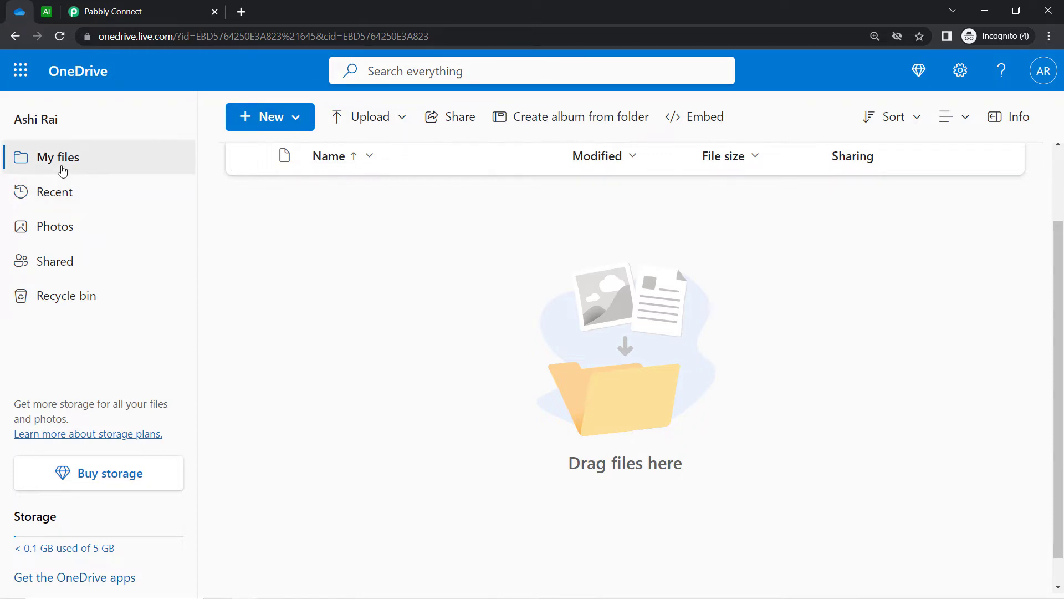
# Step: Switch back to Pabbly Connect and set the OneDrive trigger's folder path to Resume
pyautogui.scroll(2, 1047, 348)
pyautogui.scroll(-2, 1046, 348)
pyautogui.scroll(2, 1046, 348)
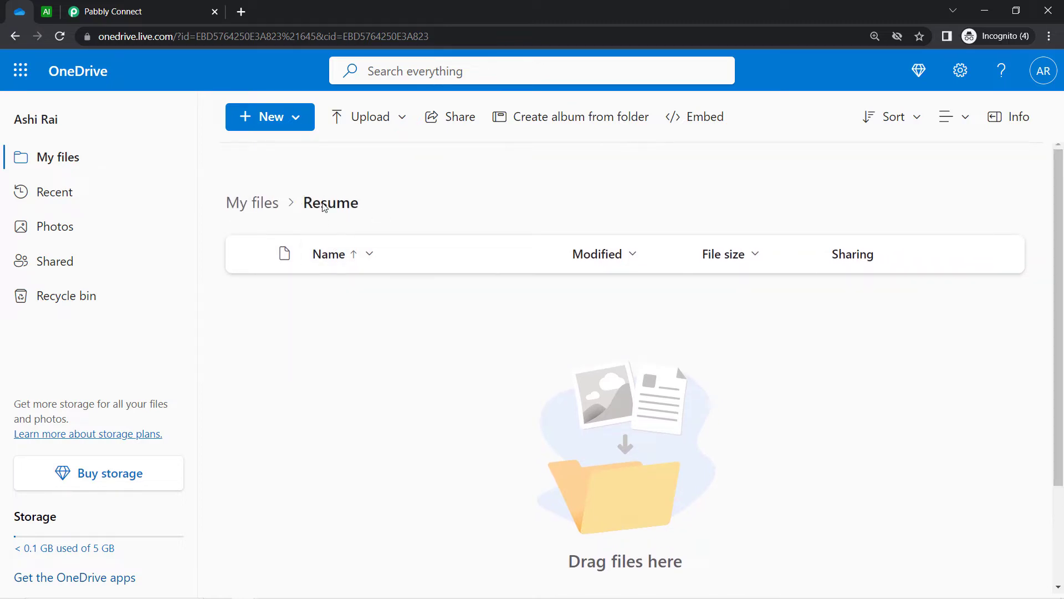
pyautogui.click(99, 17)
pyautogui.click(252, 224)
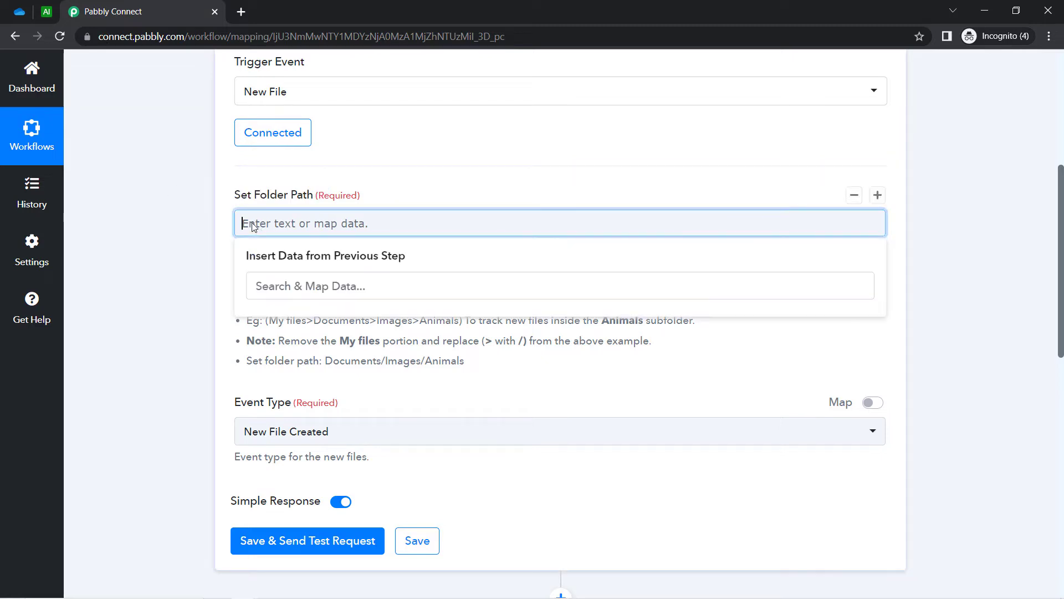
pyautogui.write('Resume')
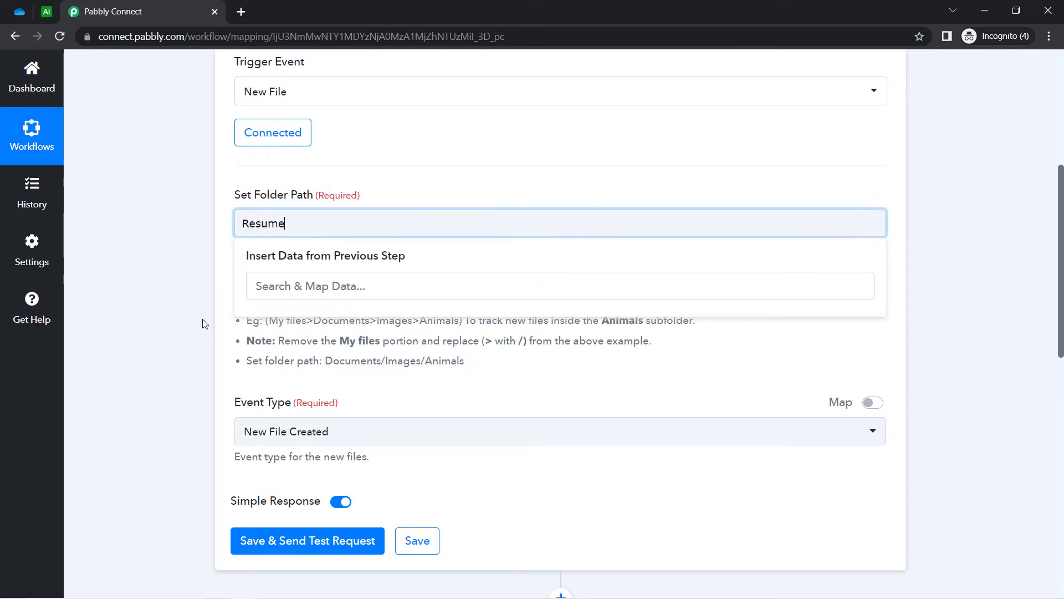
pyautogui.click(211, 242)
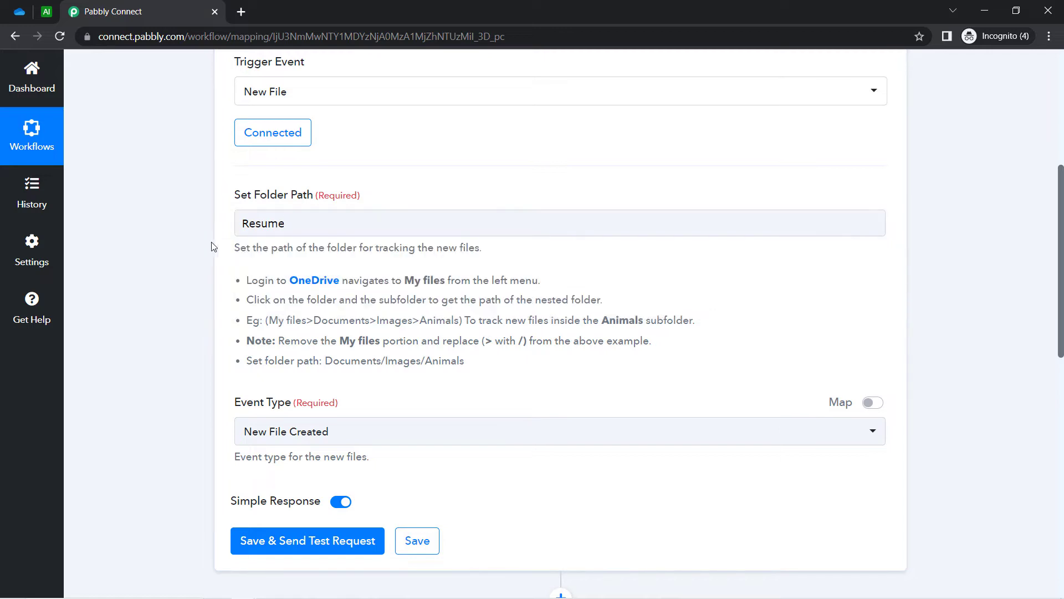
# Step: Keep the event type as New File Created, then save the OneDrive trigger and send a test request
pyautogui.moveTo(239, 403); pyautogui.dragTo(278, 438)
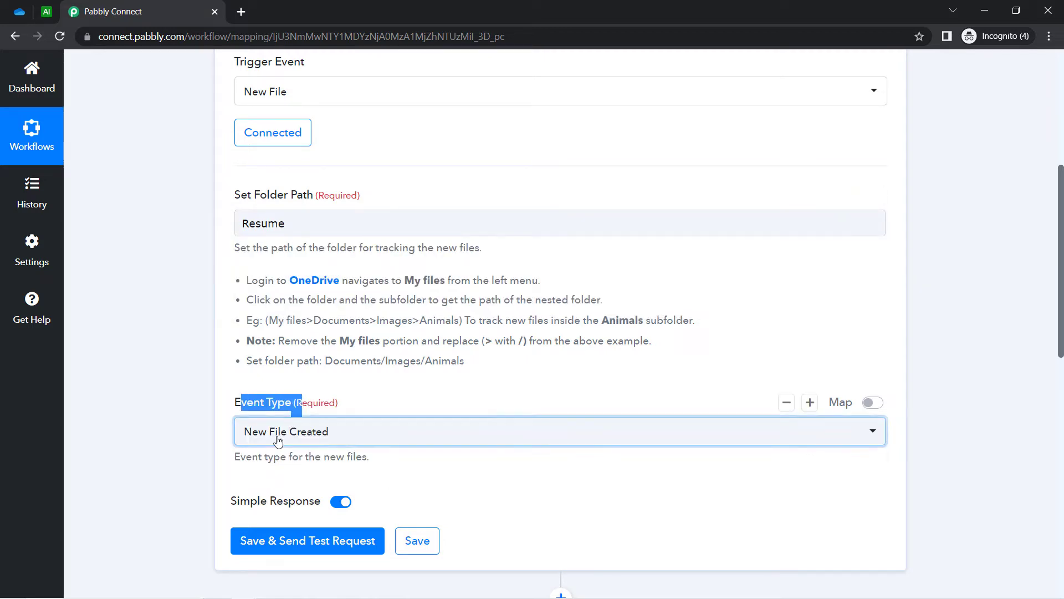
pyautogui.click(278, 438)
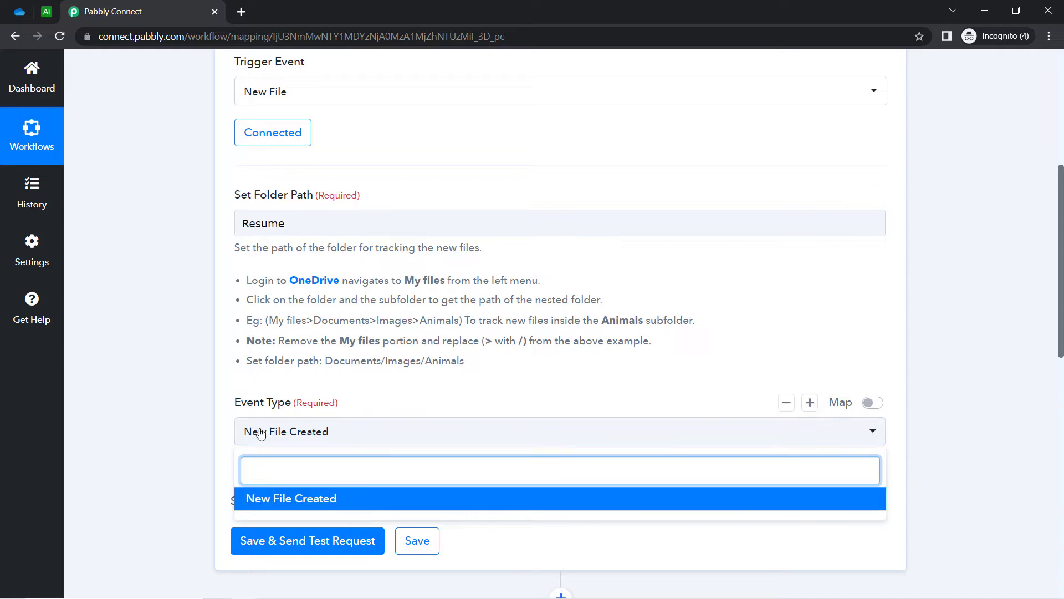
pyautogui.click(211, 448)
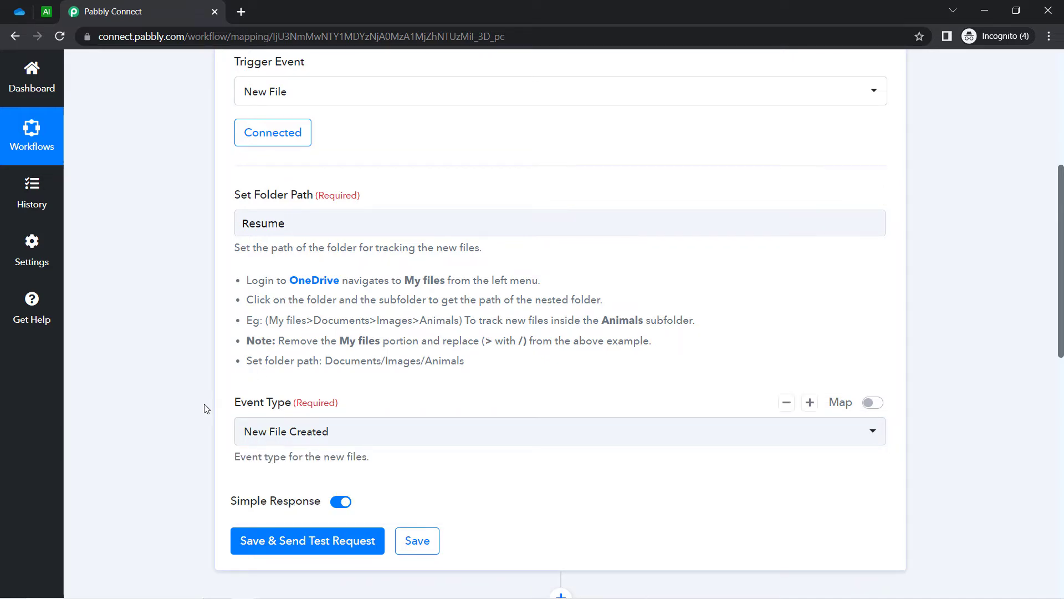
pyautogui.scroll(-3, 1060, 270)
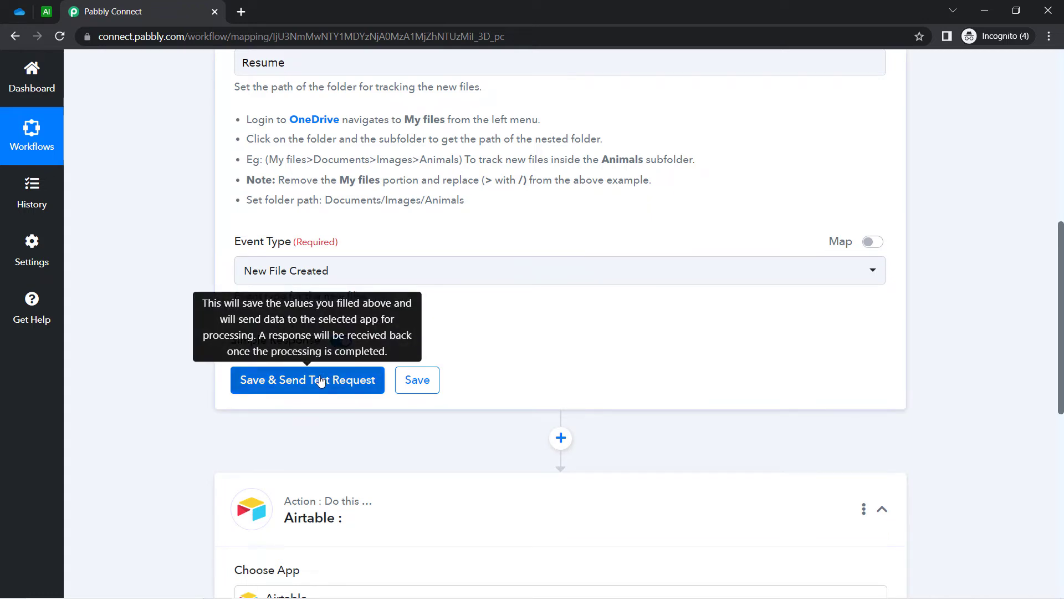
pyautogui.click(320, 381)
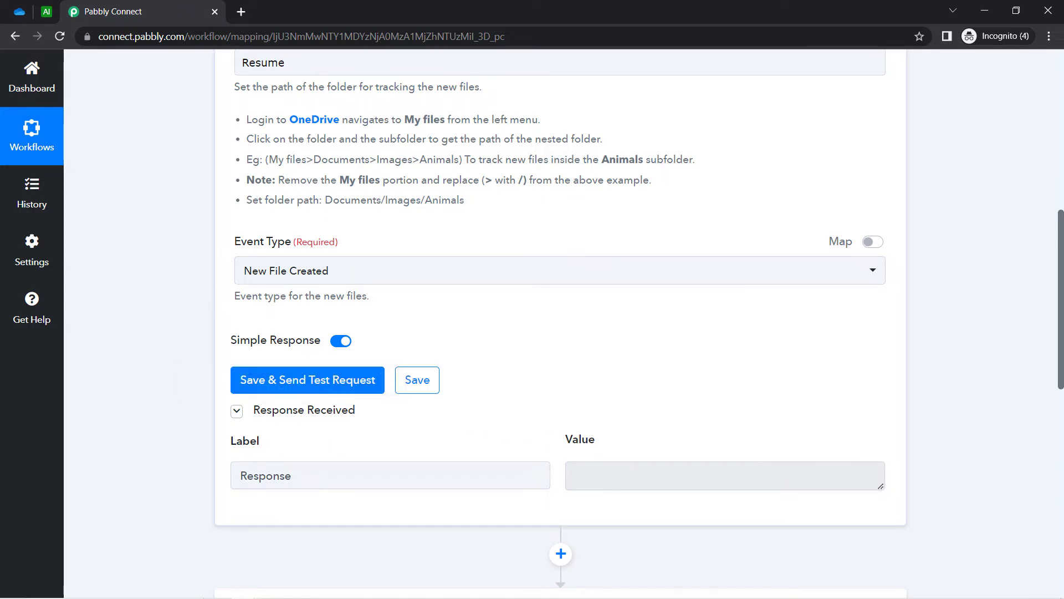
# Step: Switch to OneDrive and upload the candidate's resume PDF from the Desktop into the Resume folder
pyautogui.click(19, 12)
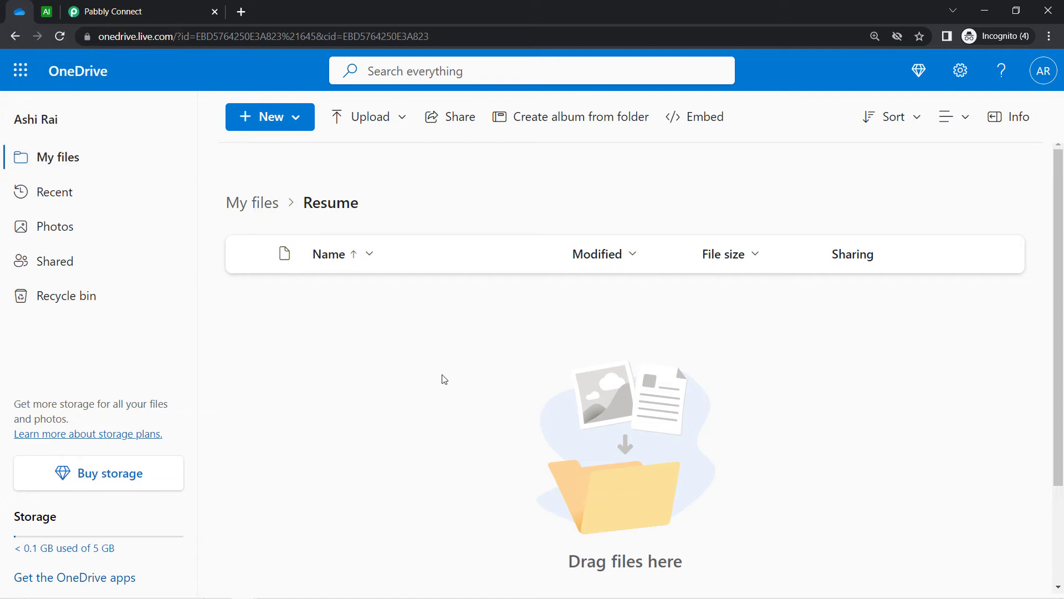
pyautogui.scroll(-3, 979, 290)
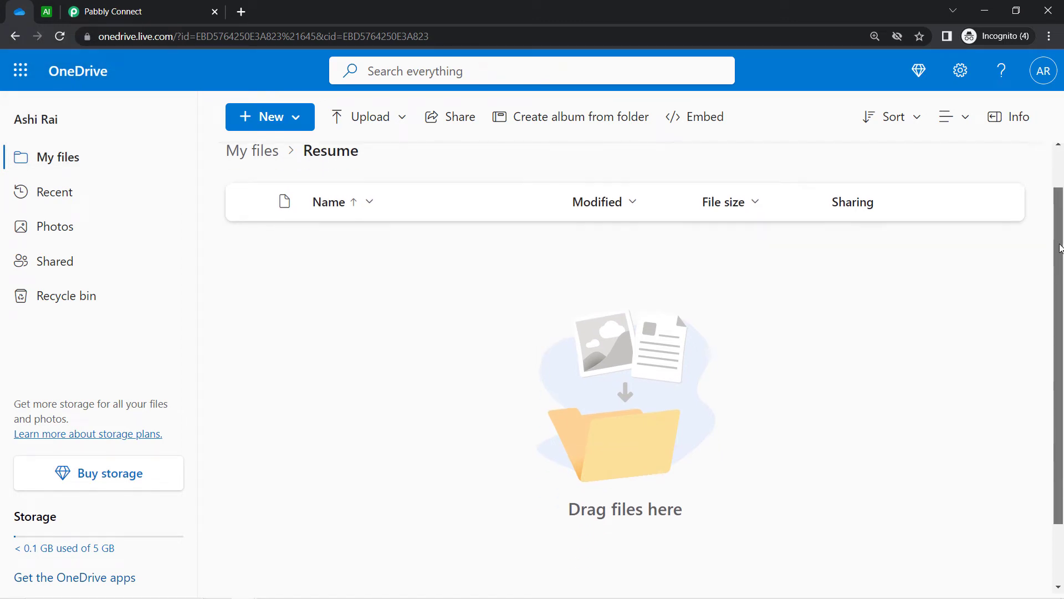
pyautogui.rightClick(415, 243)
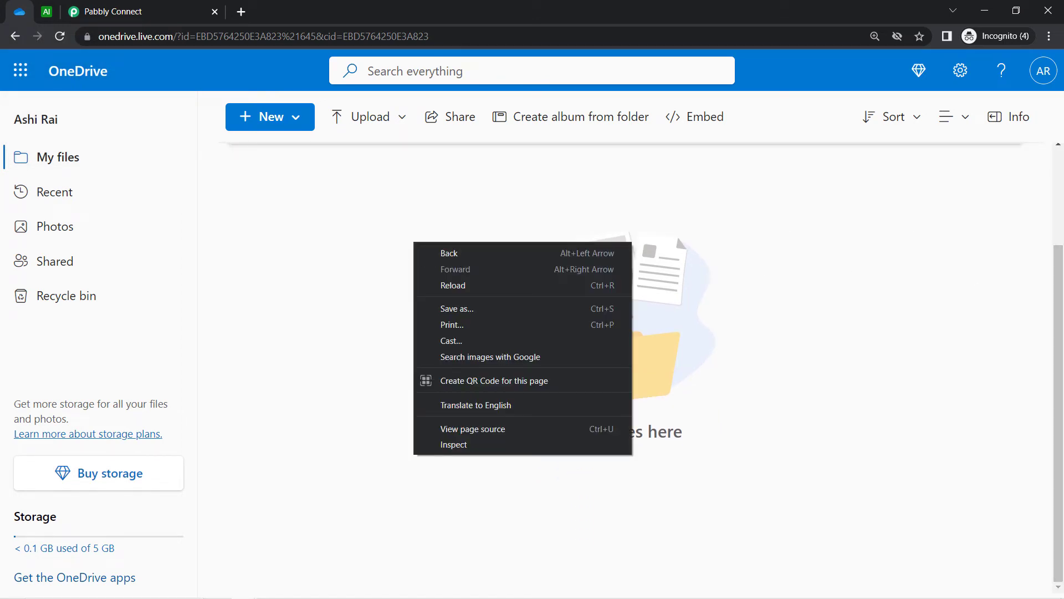
pyautogui.scroll(3, 1059, 256)
pyautogui.click(352, 115)
pyautogui.click(344, 158)
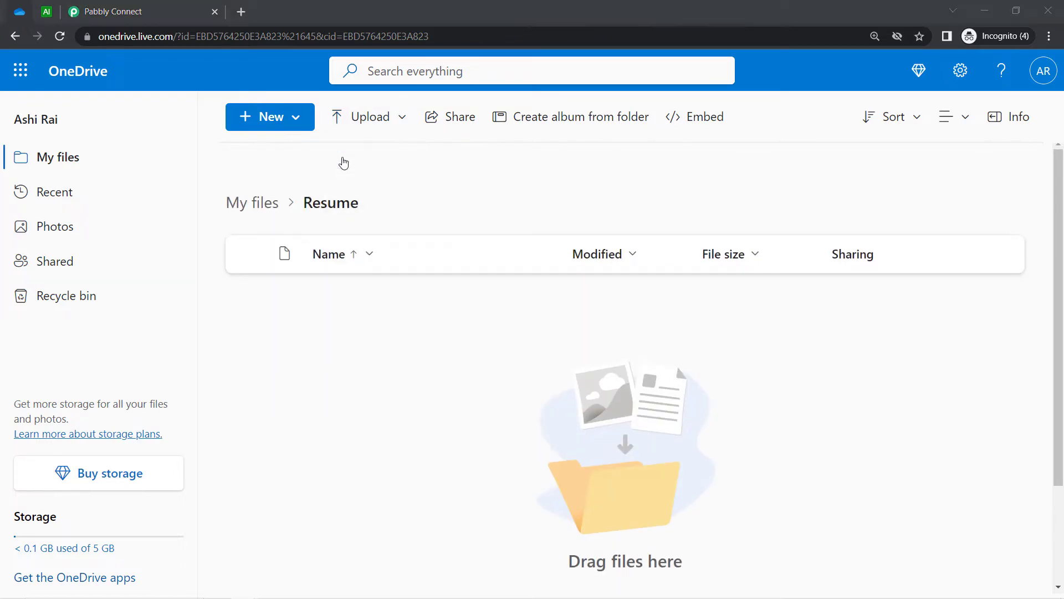
pyautogui.click(56, 118)
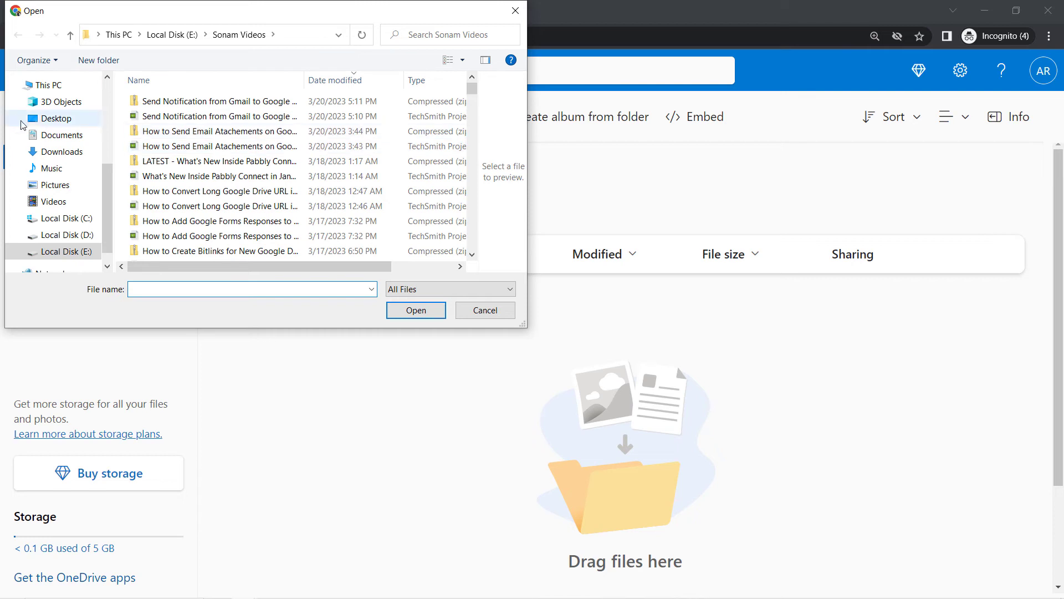
pyautogui.doubleClick(226, 194)
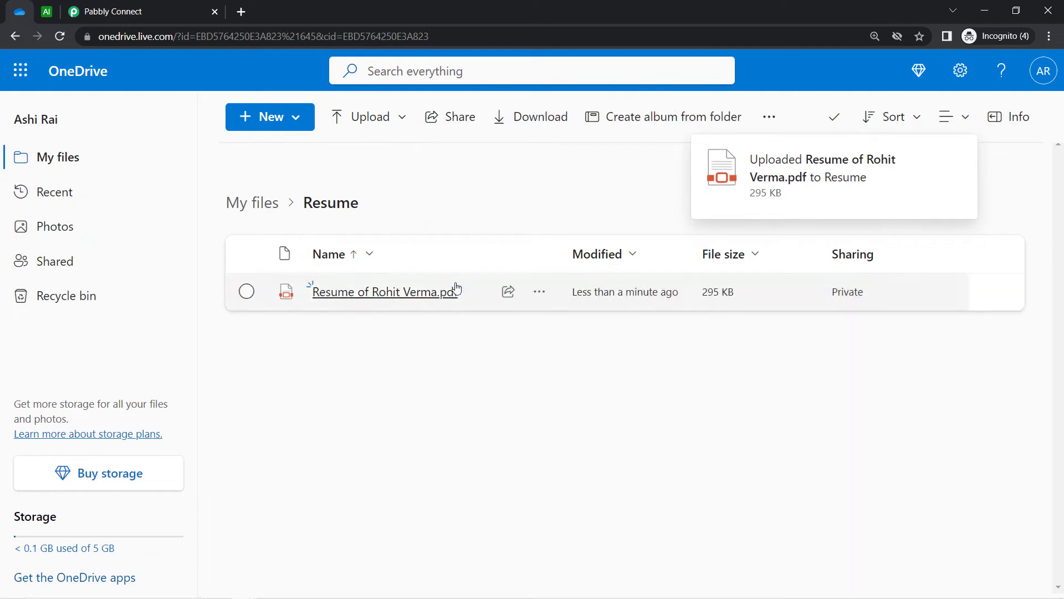
# Step: Switch back to Pabbly Connect, send the OneDrive trigger's test request again, and bring up the received response
pyautogui.click(117, 7)
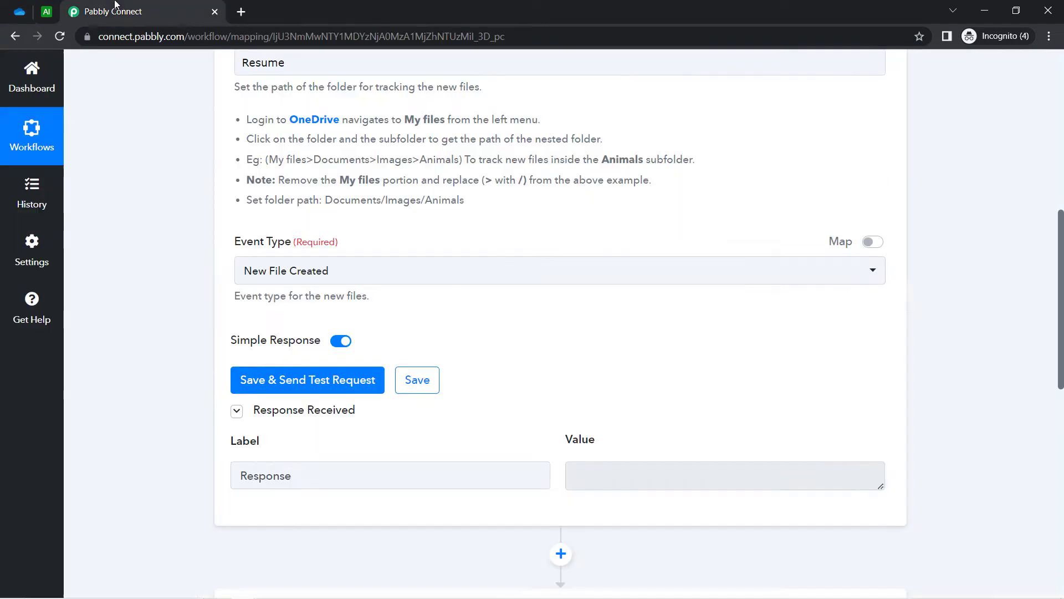
pyautogui.click(284, 381)
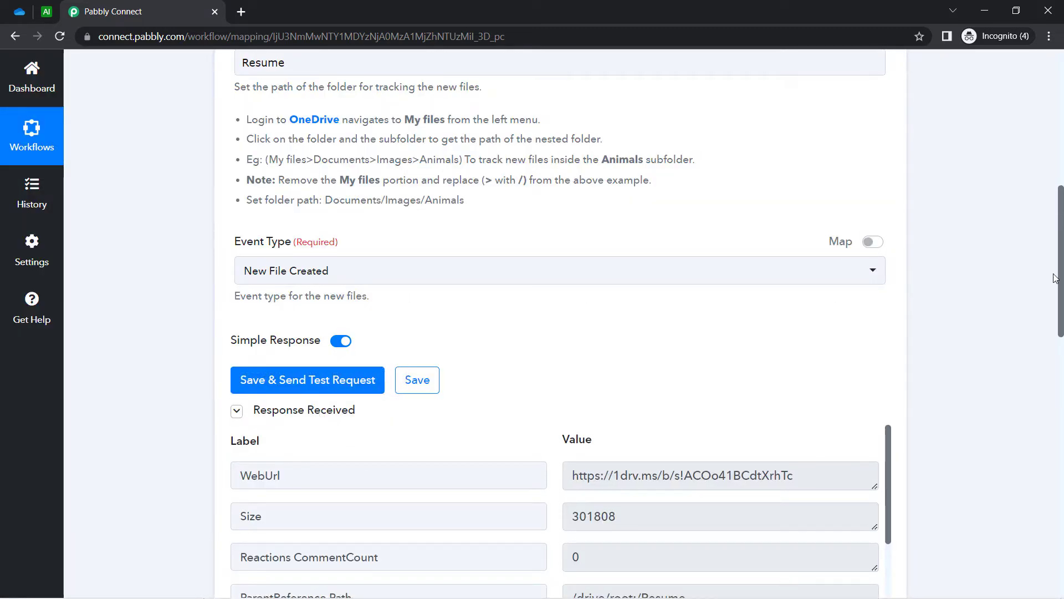
pyautogui.moveTo(1061, 277); pyautogui.dragTo(1060, 341)
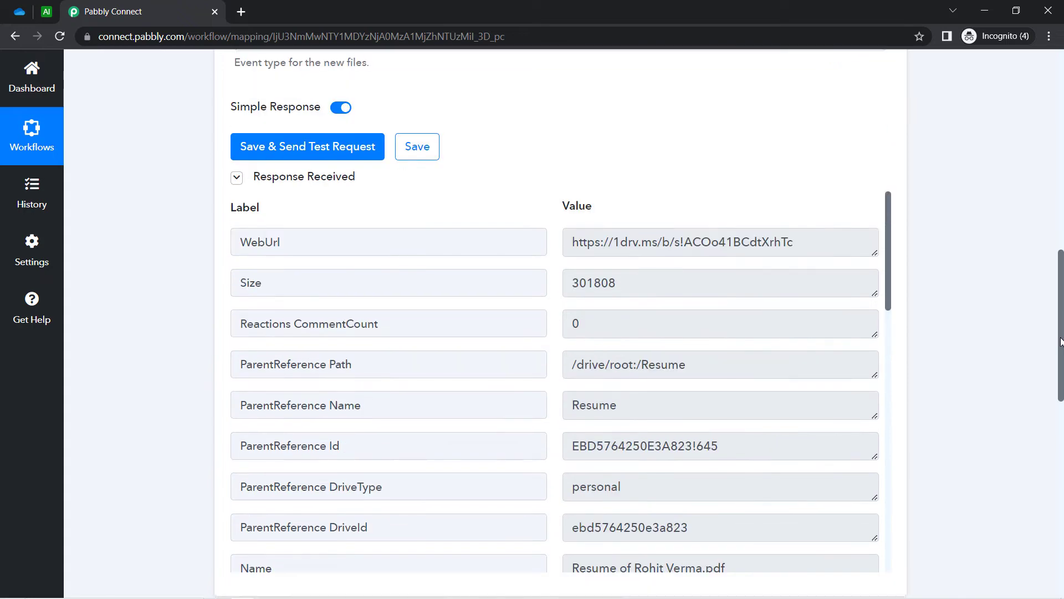
pyautogui.scroll(8, 484, 128)
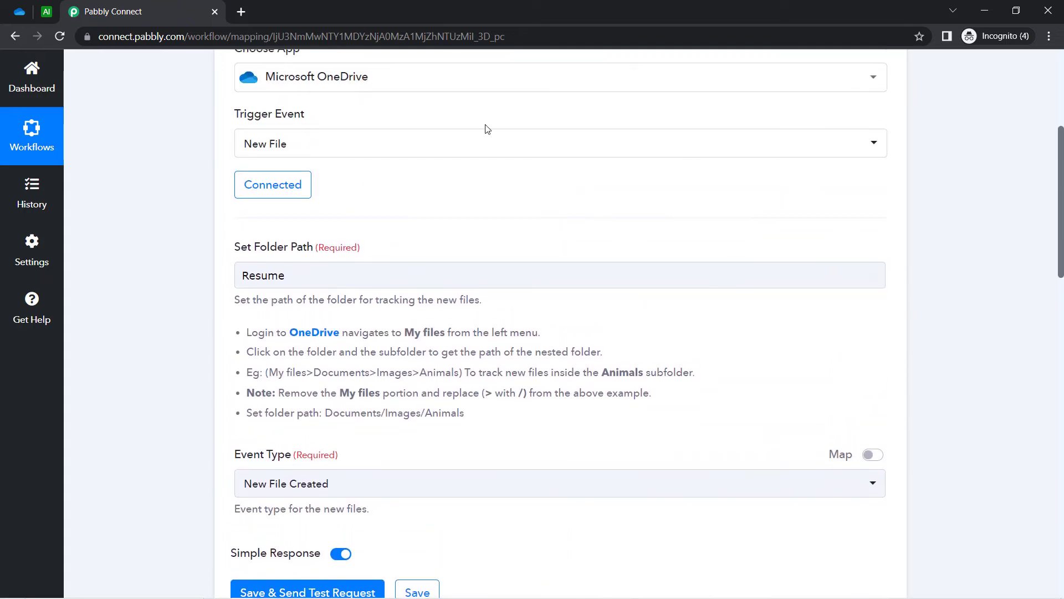
pyautogui.moveTo(1061, 139); pyautogui.dragTo(1050, 254)
pyautogui.scroll(-2, 1050, 254)
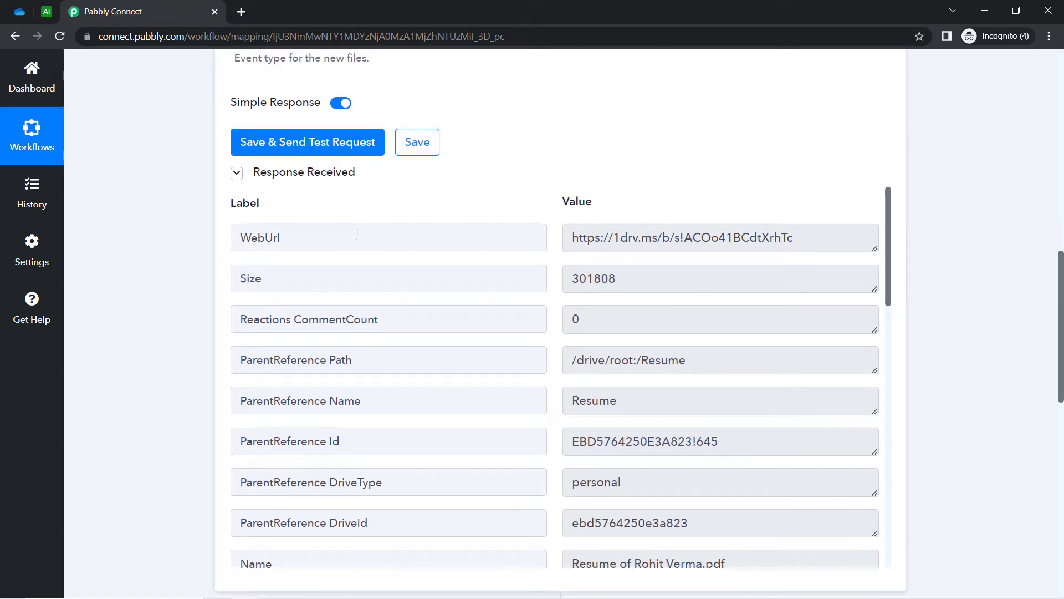
# Step: Examine the uploaded file's web URL, size, parent folder path and name, file name, and download URL in the trigger response
pyautogui.moveTo(650, 237); pyautogui.dragTo(527, 238)
pyautogui.moveTo(596, 271); pyautogui.dragTo(568, 271)
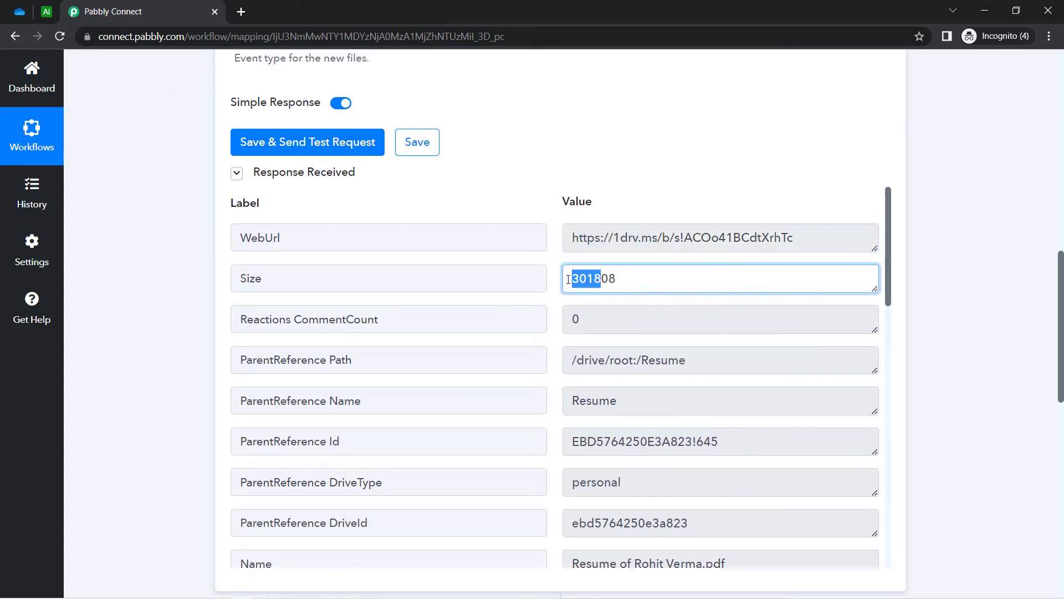
pyautogui.moveTo(692, 238); pyautogui.dragTo(654, 234)
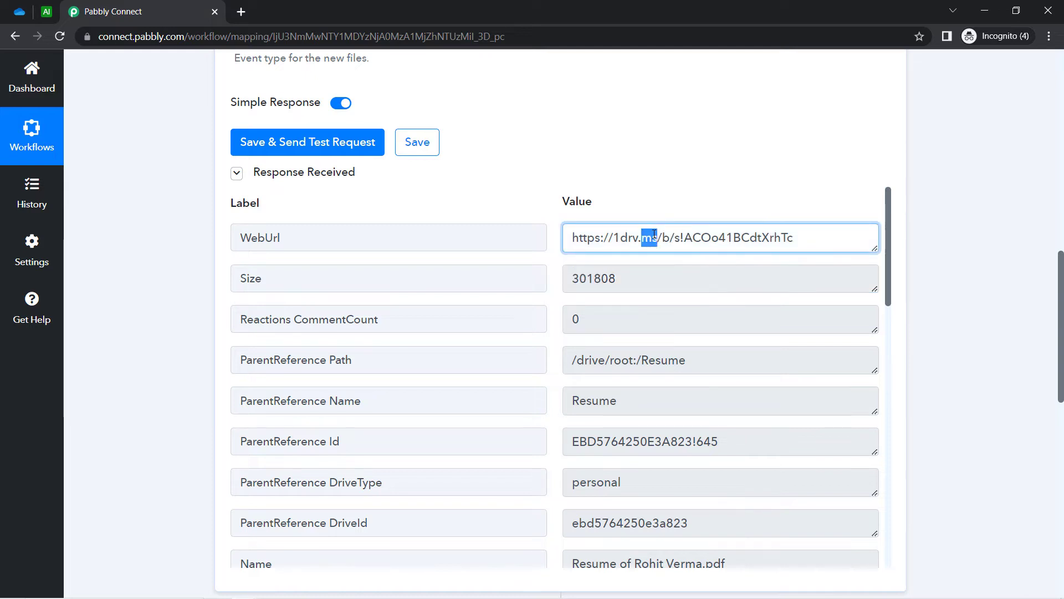
pyautogui.tripleClick(654, 237)
pyautogui.moveTo(626, 288); pyautogui.dragTo(586, 280)
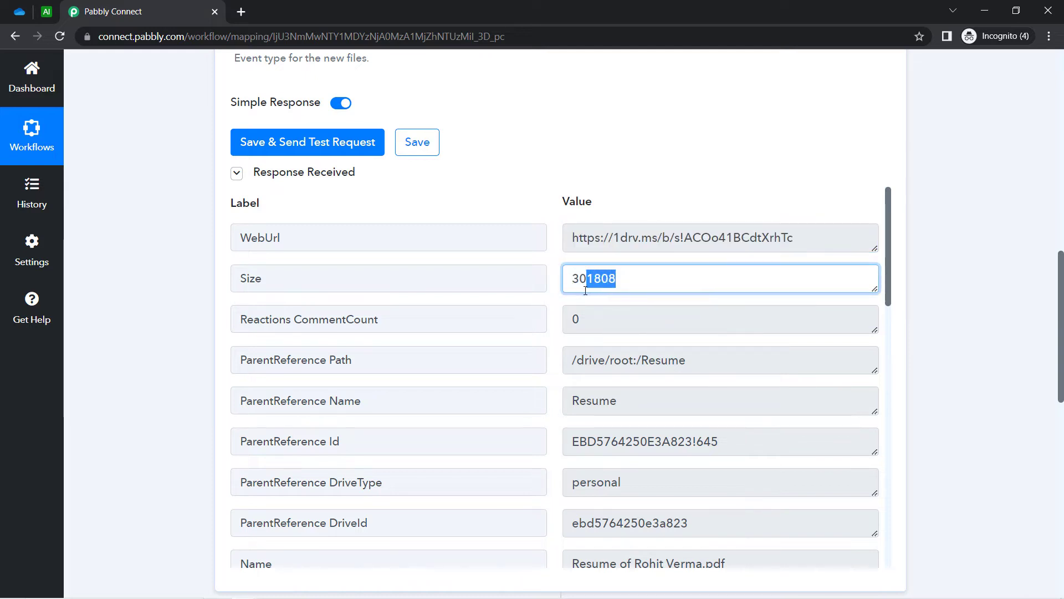
pyautogui.moveTo(650, 360); pyautogui.dragTo(610, 362)
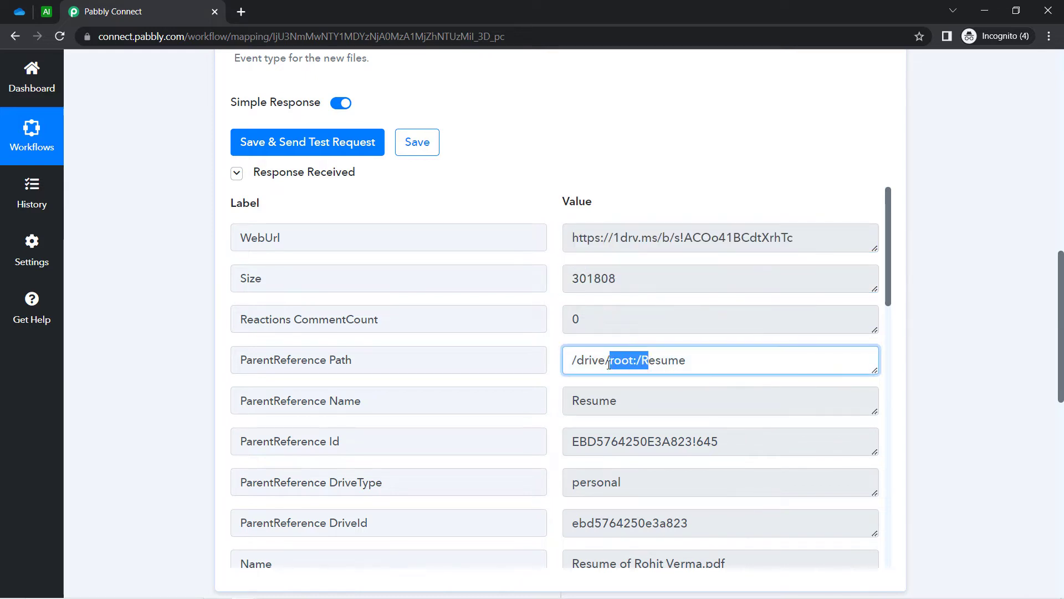
pyautogui.doubleClick(602, 400)
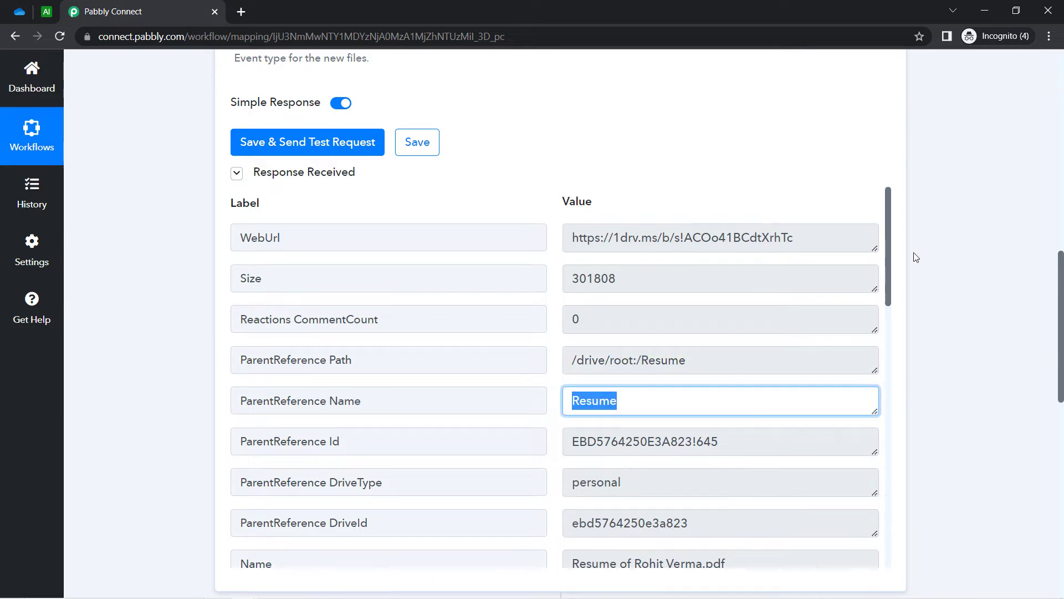
pyautogui.scroll(-4, 891, 240)
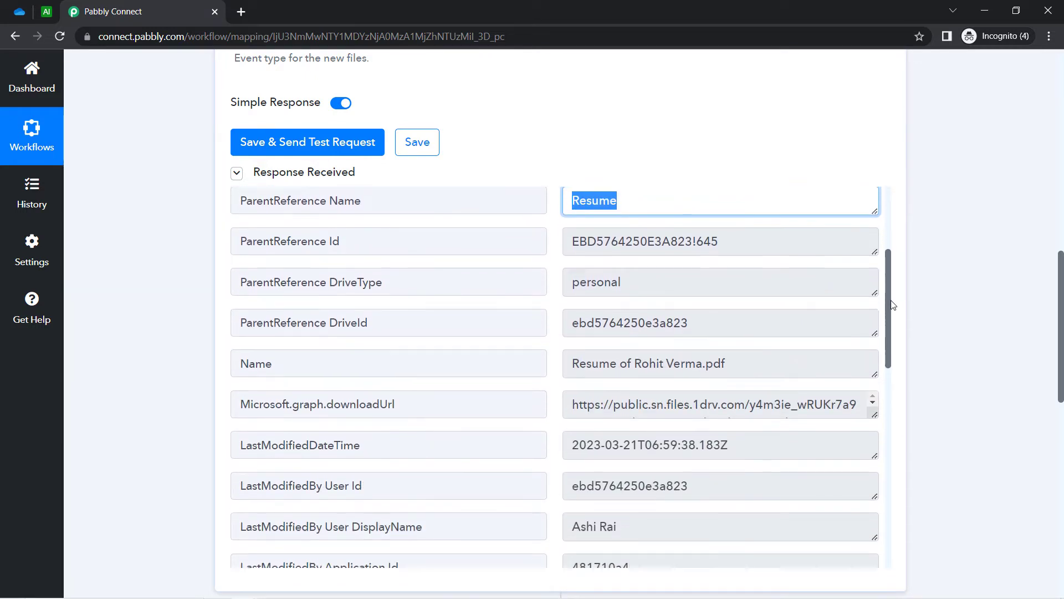
pyautogui.tripleClick(584, 330)
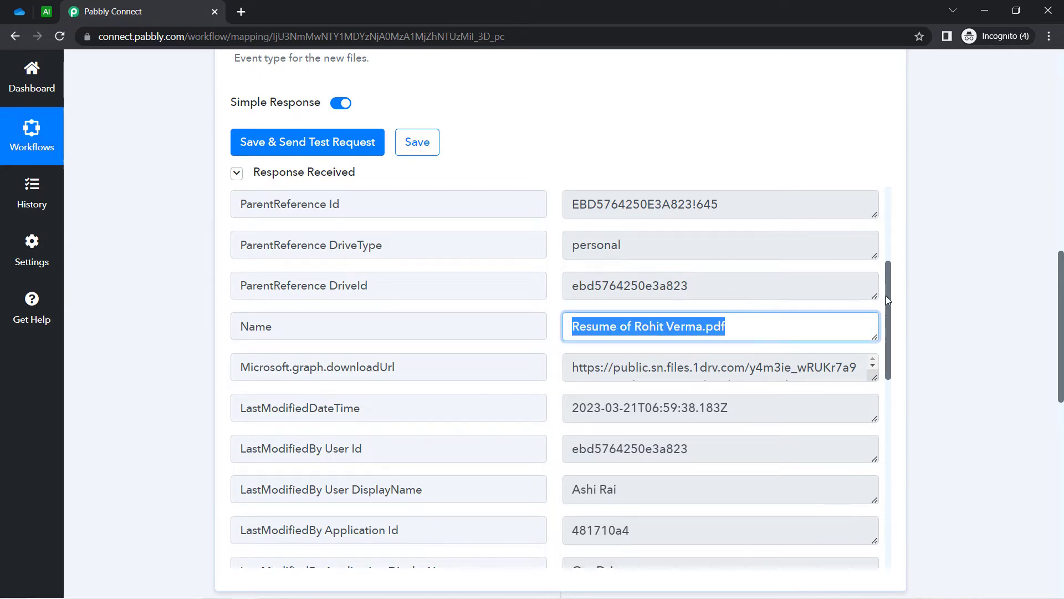
pyautogui.scroll(-1, 888, 300)
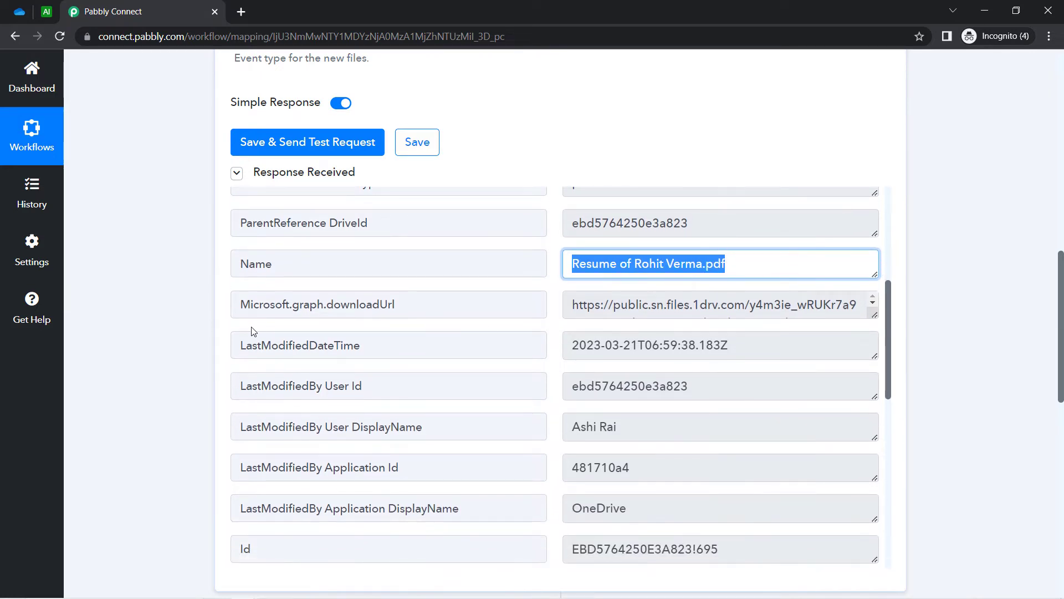
pyautogui.moveTo(298, 304); pyautogui.dragTo(395, 304)
pyautogui.tripleClick(611, 311)
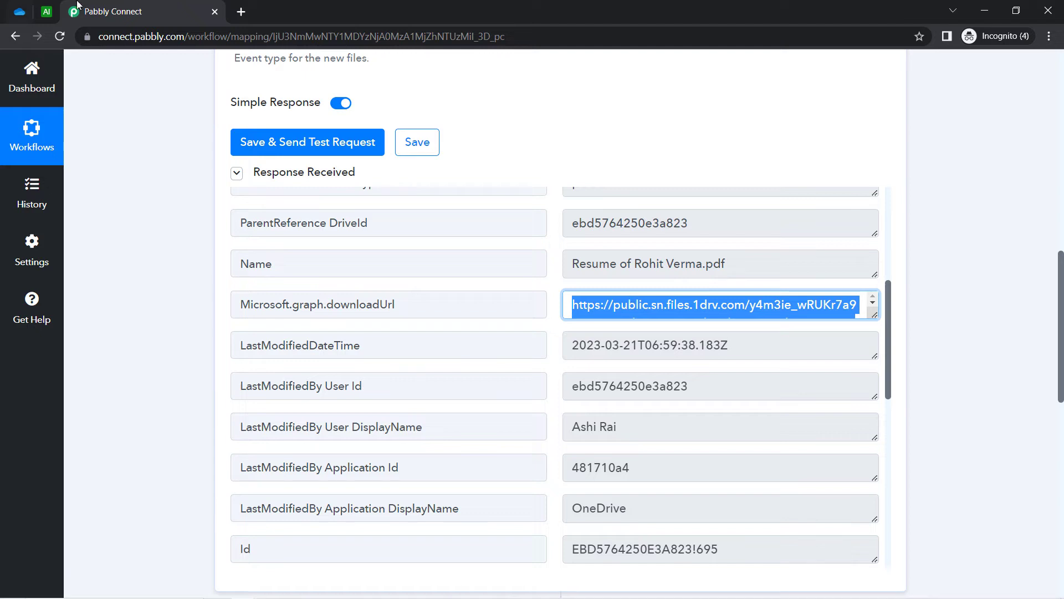
# Step: Compare the columns of the All Resume's of Candidates base in Airtable with the response's download URL and last modified date
pyautogui.click(47, 11)
pyautogui.click(160, 10)
pyautogui.hotkey('ctrl', 'shift', 'Tab')
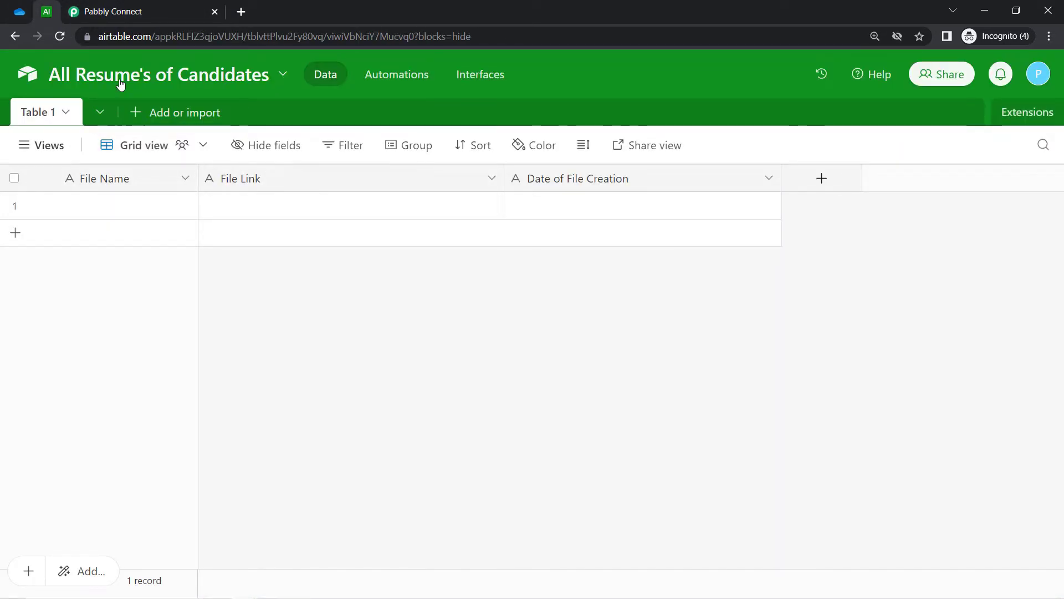
pyautogui.click(99, 11)
pyautogui.click(700, 315)
pyautogui.hotkey('ctrl', 'a')
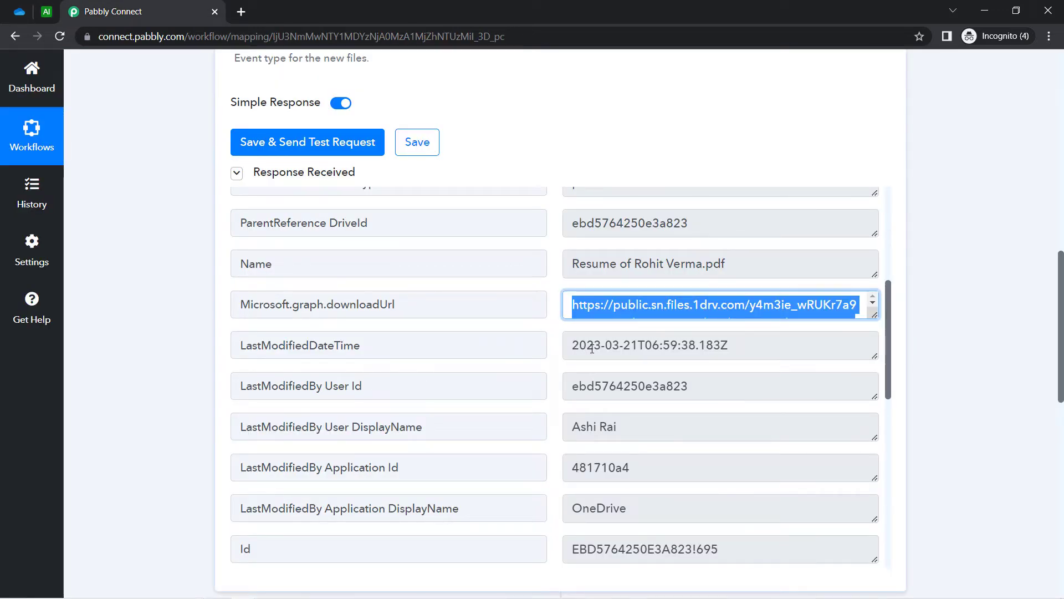
pyautogui.moveTo(592, 348); pyautogui.dragTo(696, 348)
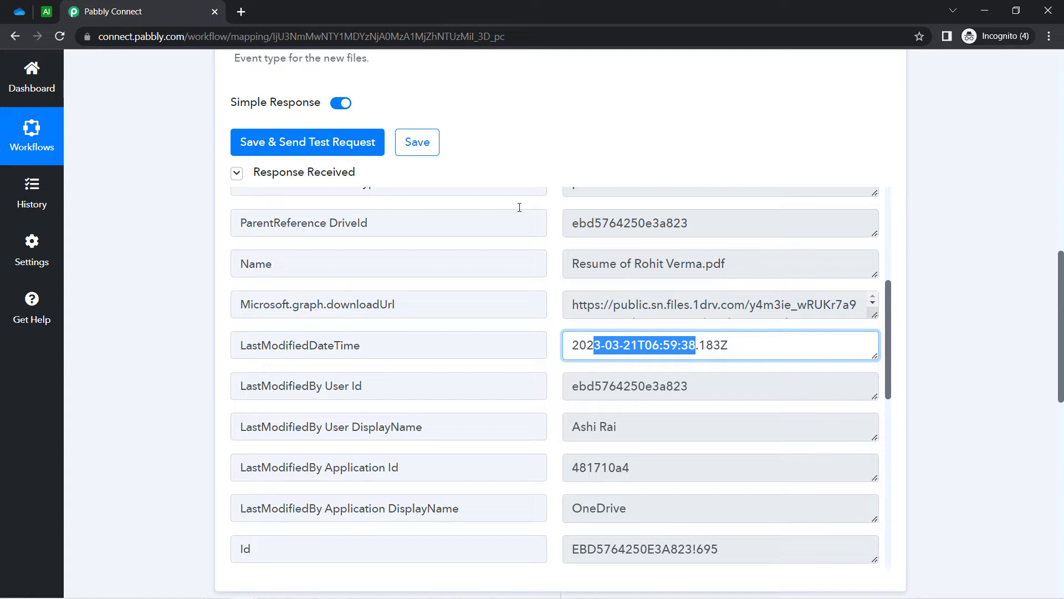
# Step: Set the action event of the Airtable step to Create Record
pyautogui.moveTo(1061, 294); pyautogui.dragTo(1053, 445)
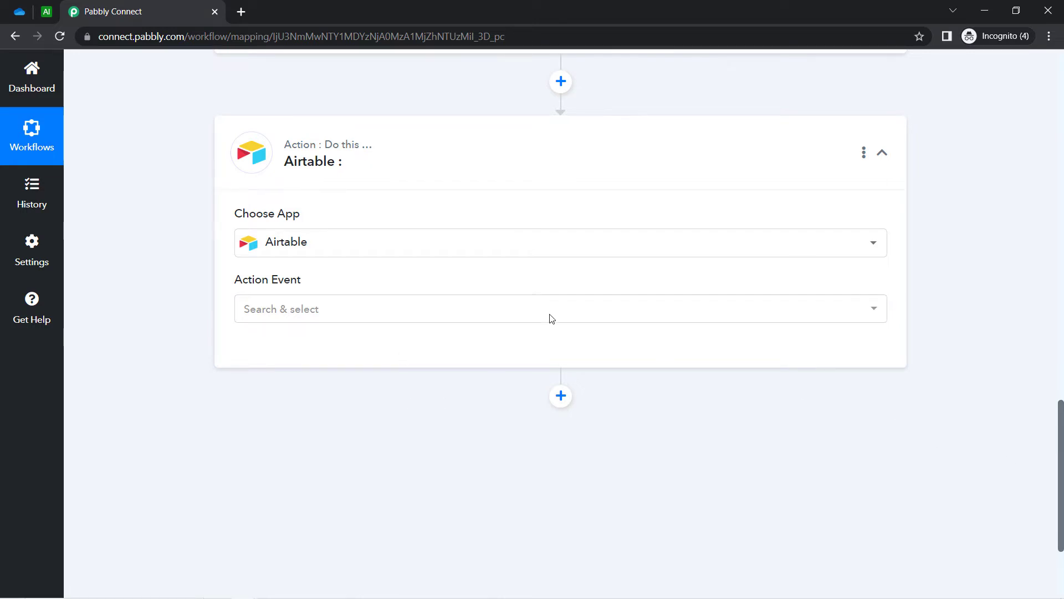
pyautogui.click(279, 311)
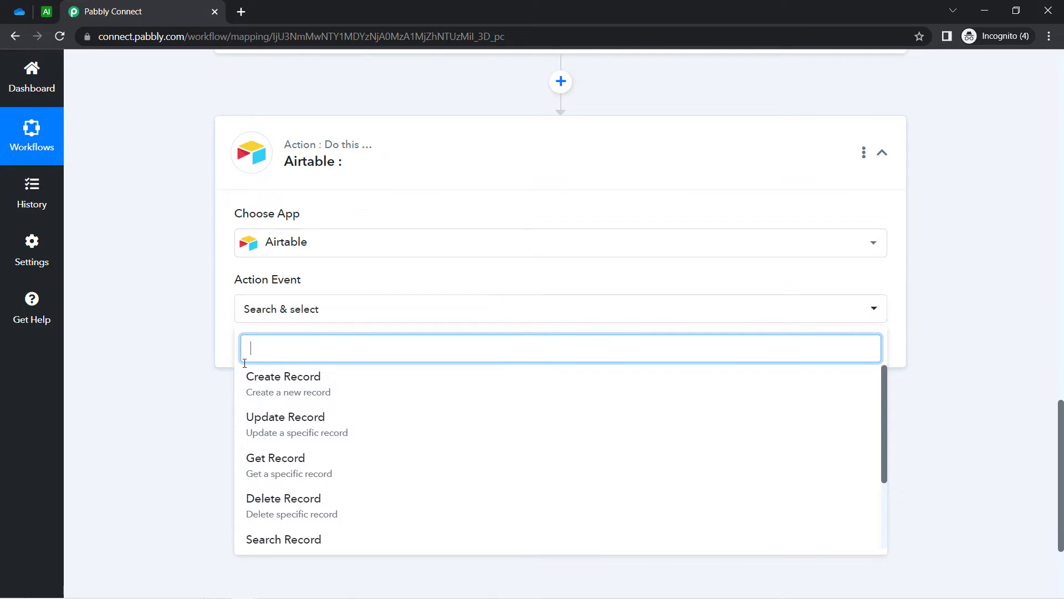
pyautogui.click(280, 377)
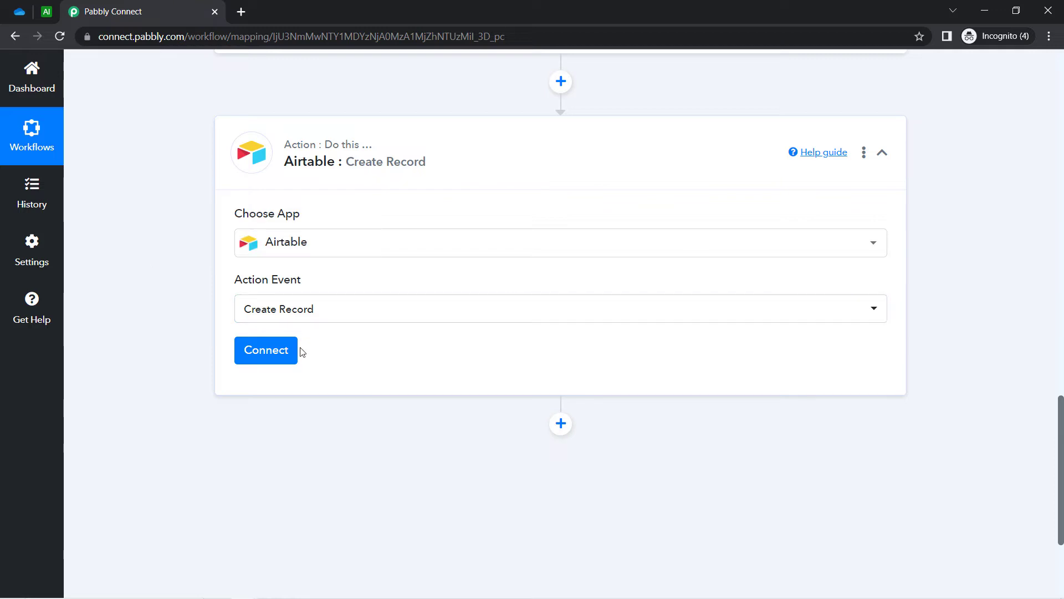
# Step: Start adding a new Airtable connection for the Create Record step and open Airtable's Developer Hub in a new tab
pyautogui.click(258, 354)
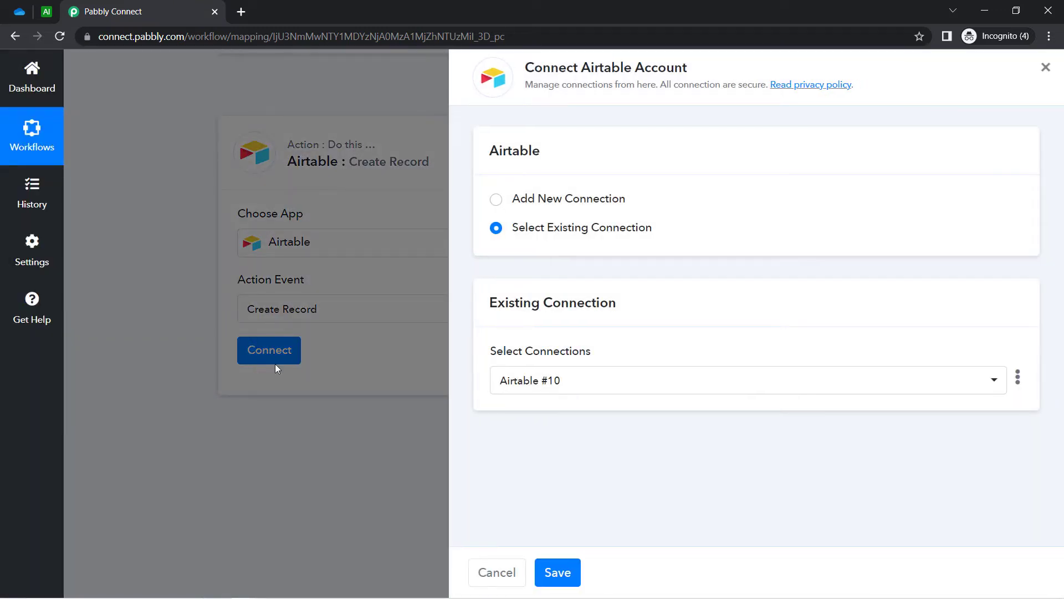
pyautogui.click(570, 205)
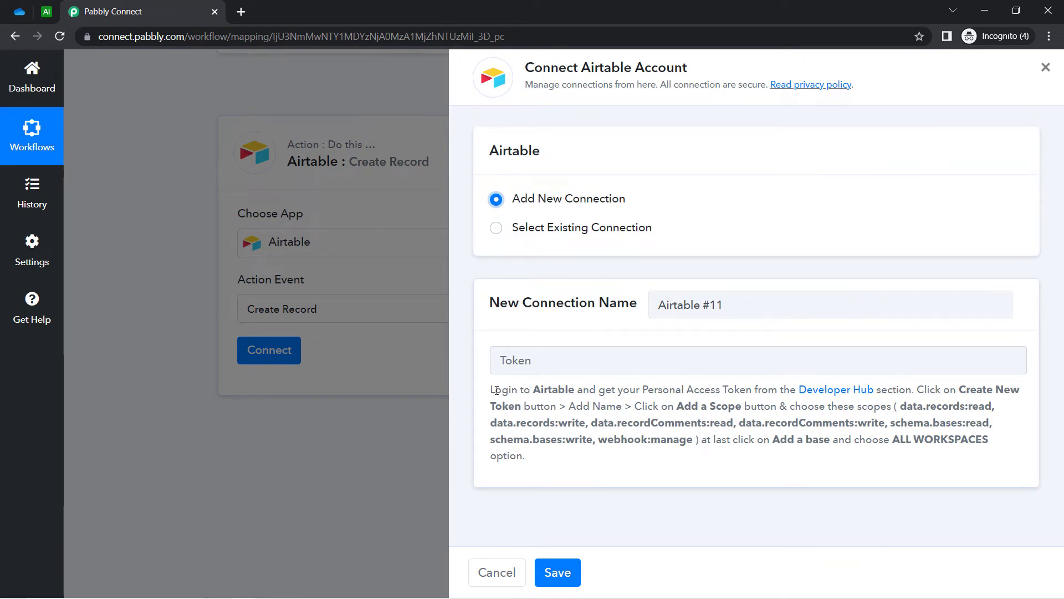
pyautogui.moveTo(495, 391); pyautogui.dragTo(597, 458)
pyautogui.click(596, 458)
pyautogui.rightClick(830, 391)
pyautogui.click(857, 399)
pyautogui.moveTo(693, 392); pyautogui.dragTo(713, 440)
pyautogui.click(728, 436)
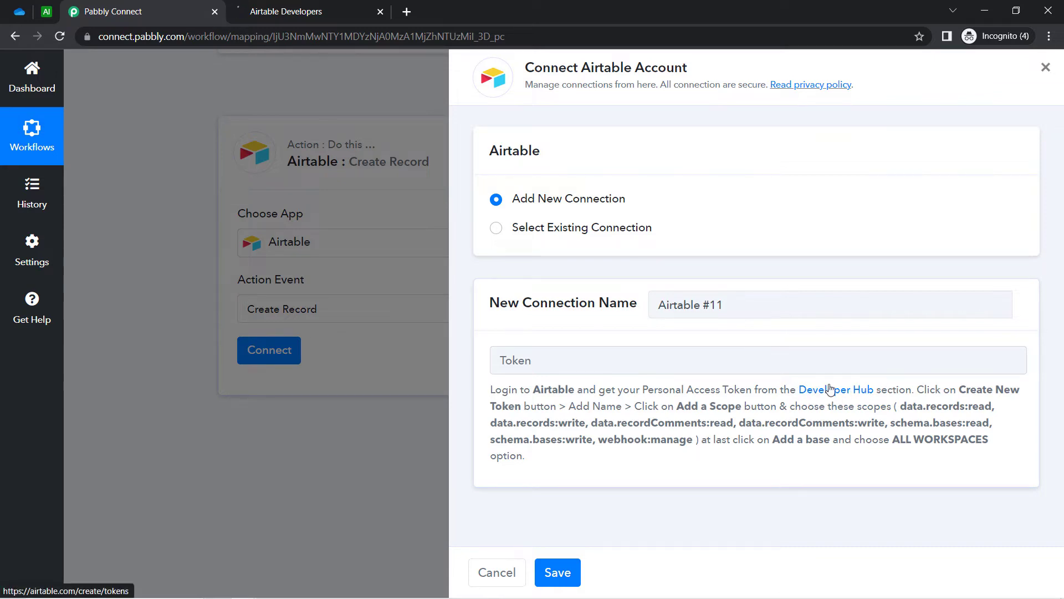
pyautogui.click(344, 16)
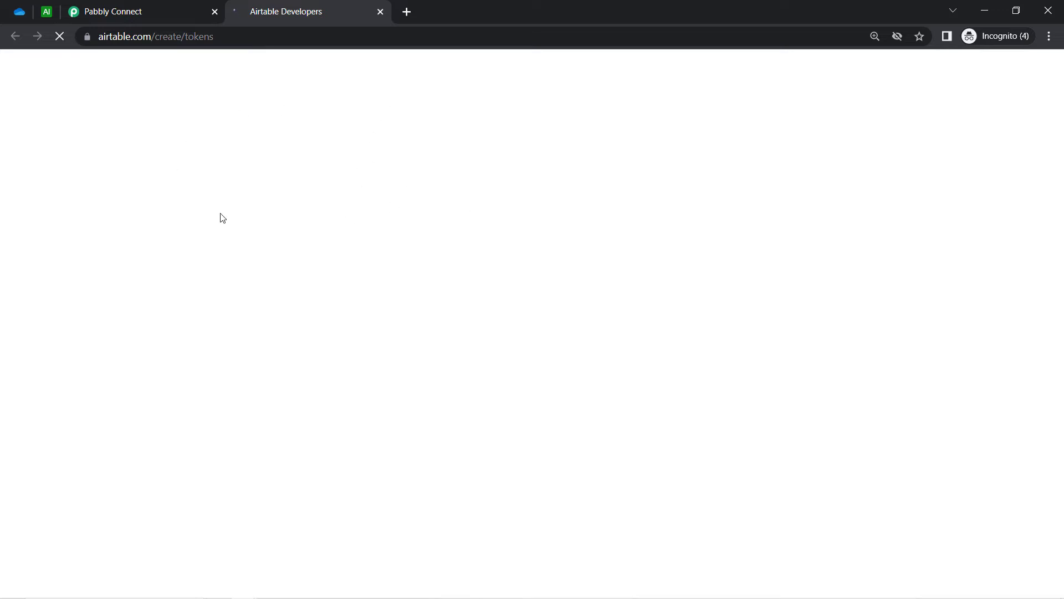
# Step: Review Pabbly Connect's instructions for creating the Airtable personal access token, including the naming, scope and base requirements
pyautogui.click(111, 9)
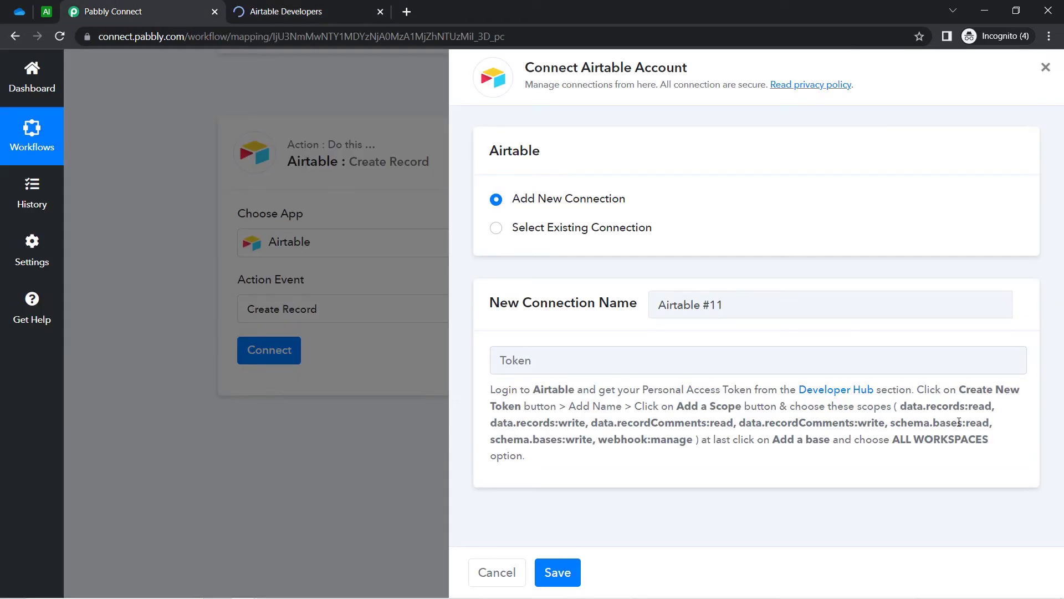
pyautogui.moveTo(907, 408); pyautogui.dragTo(843, 446)
pyautogui.click(278, 11)
pyautogui.click(111, 21)
pyautogui.click(957, 424)
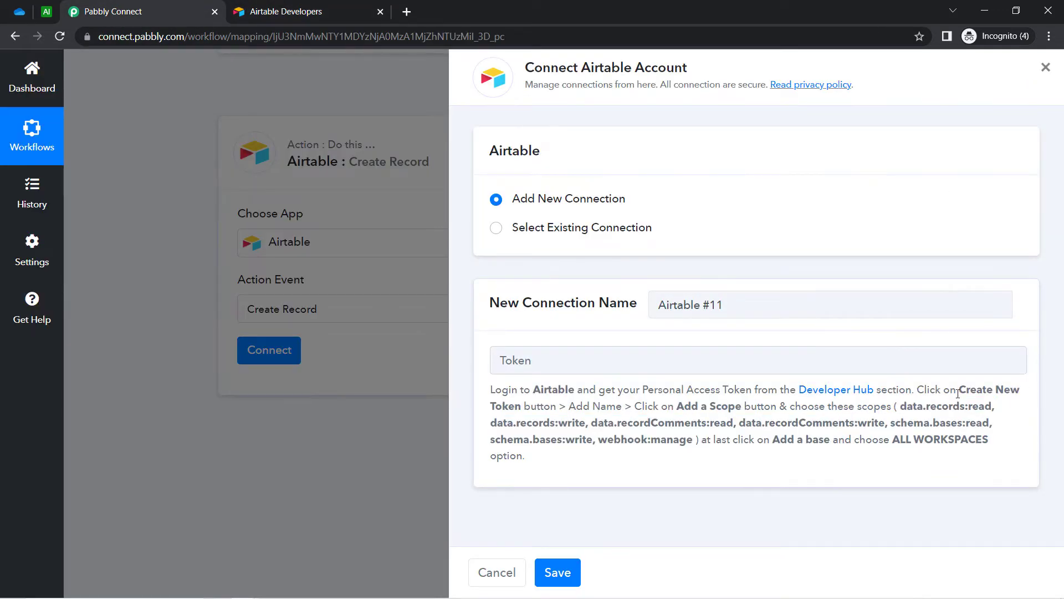
pyautogui.moveTo(960, 389); pyautogui.dragTo(554, 406)
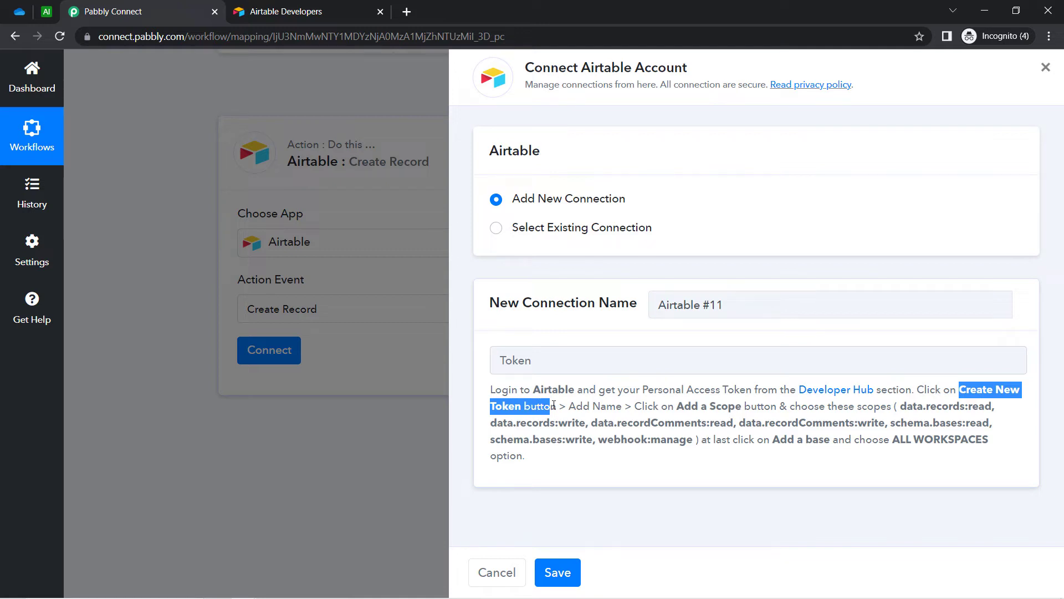
pyautogui.moveTo(578, 408); pyautogui.dragTo(781, 406)
pyautogui.moveTo(743, 441); pyautogui.dragTo(842, 437)
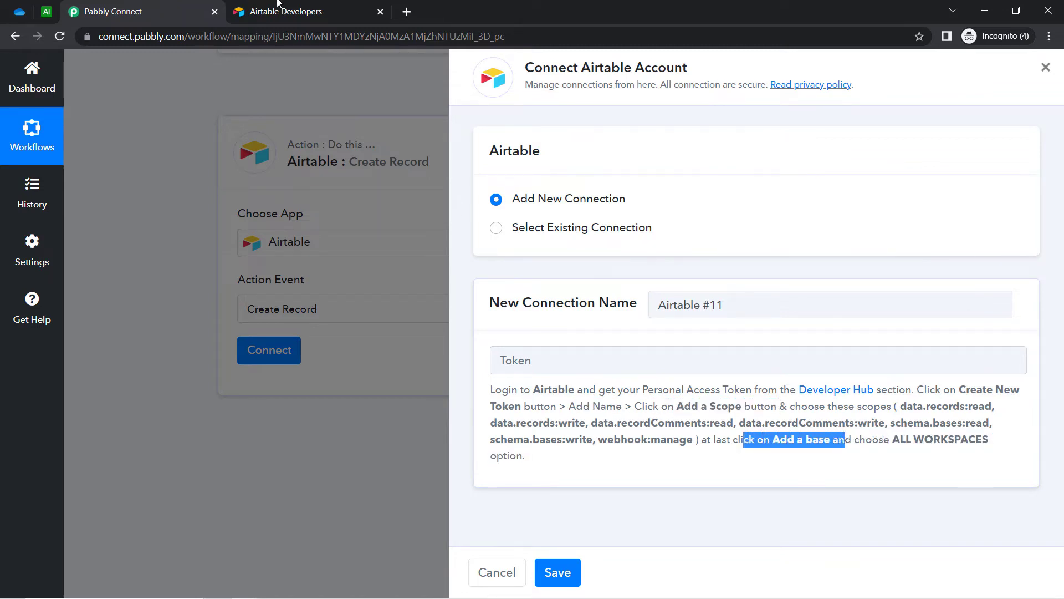
# Step: In Airtable Developers, start a new personal access token named "Connection with OneDrive"
pyautogui.click(278, 7)
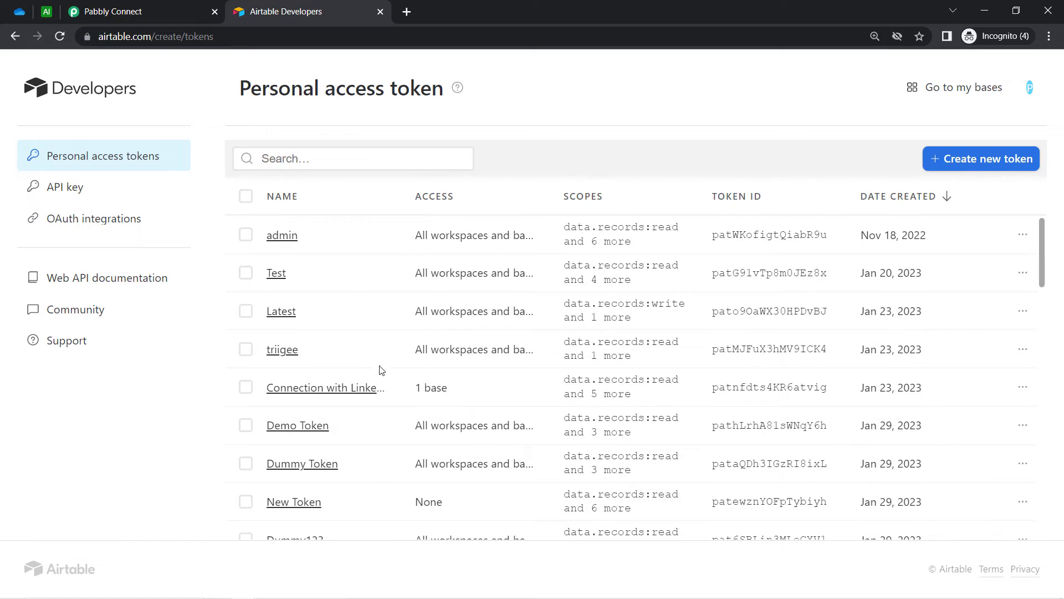
pyautogui.click(958, 160)
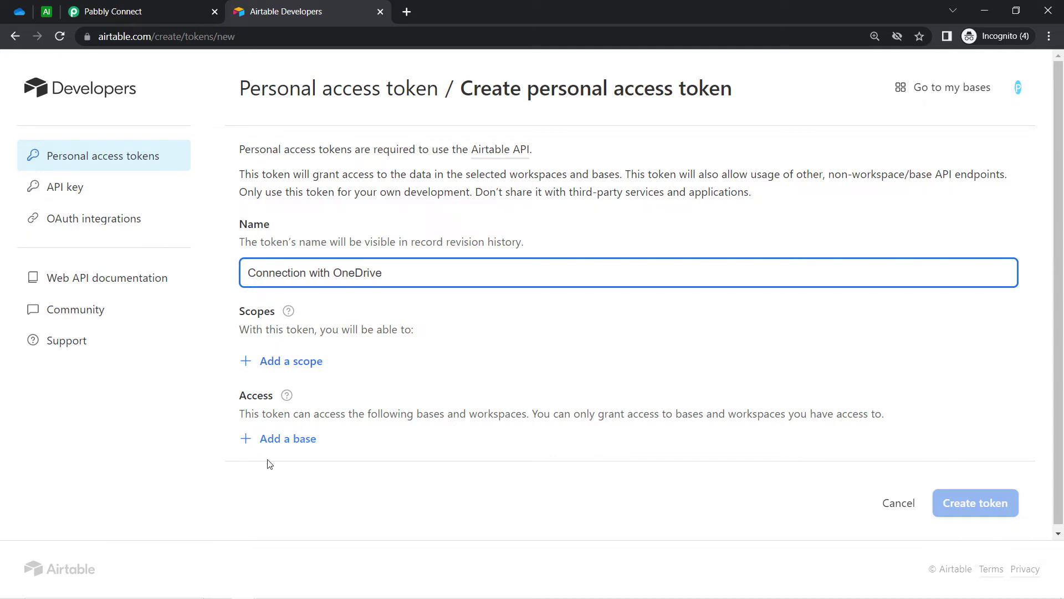
# Step: Add the scopes listed in Pabbly Connect to the token: read and write for data.records, data.recordComments and schema.bases, plus webhook:manage
pyautogui.click(198, 11)
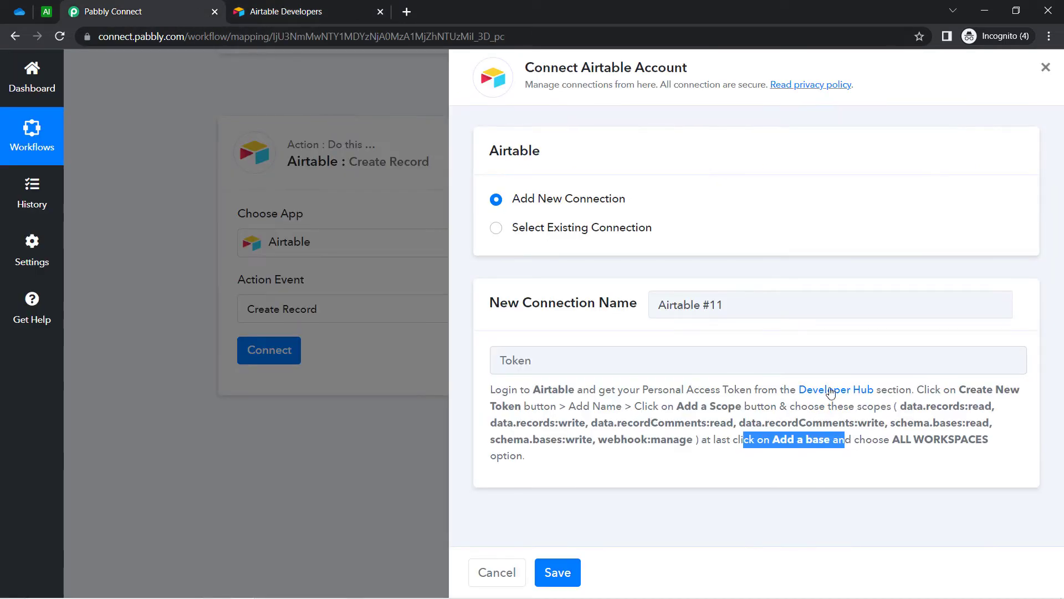
pyautogui.click(914, 404)
pyautogui.moveTo(902, 406); pyautogui.dragTo(987, 407)
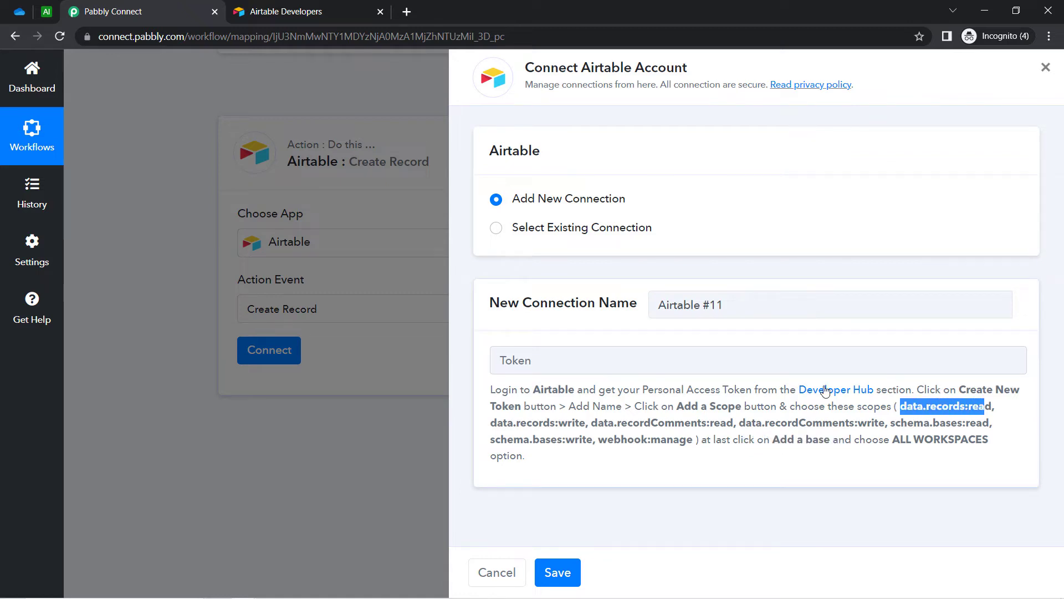
pyautogui.moveTo(503, 423); pyautogui.dragTo(982, 423)
pyautogui.moveTo(501, 441); pyautogui.dragTo(691, 443)
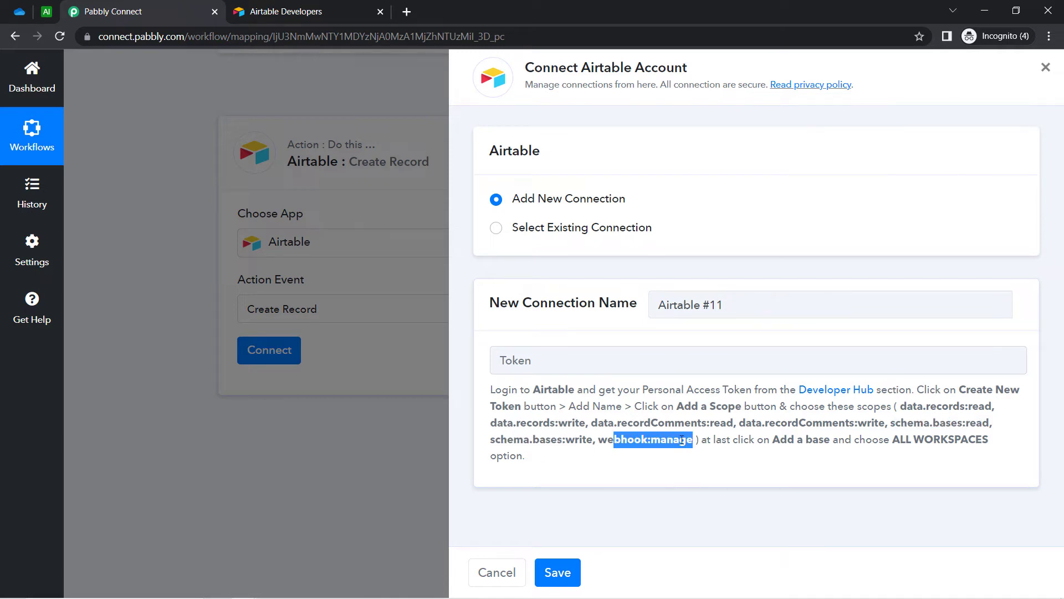
pyautogui.click(285, 11)
pyautogui.click(245, 361)
pyautogui.click(282, 460)
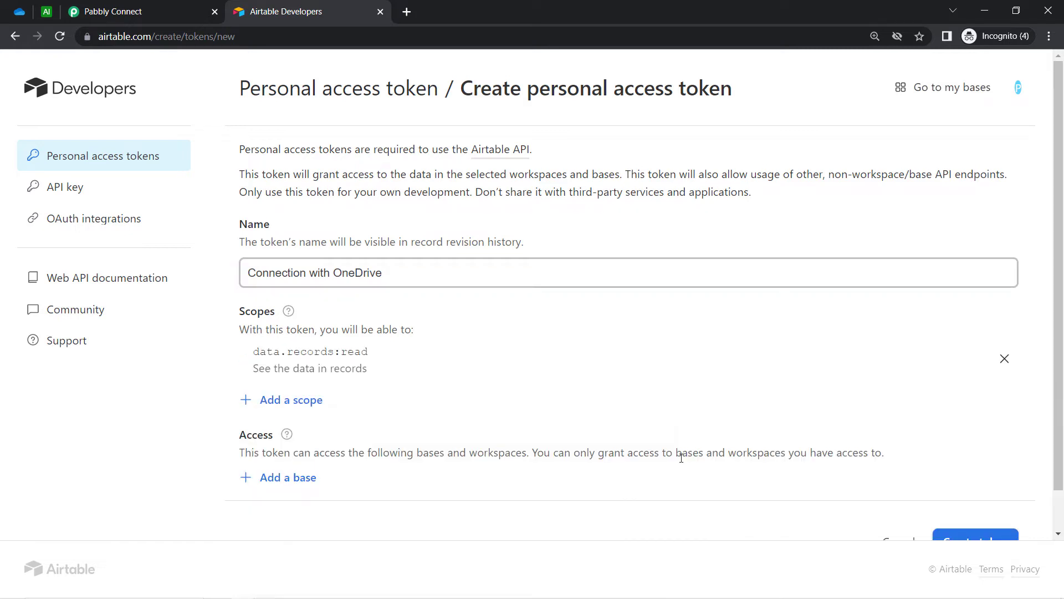
pyautogui.scroll(-1, 681, 458)
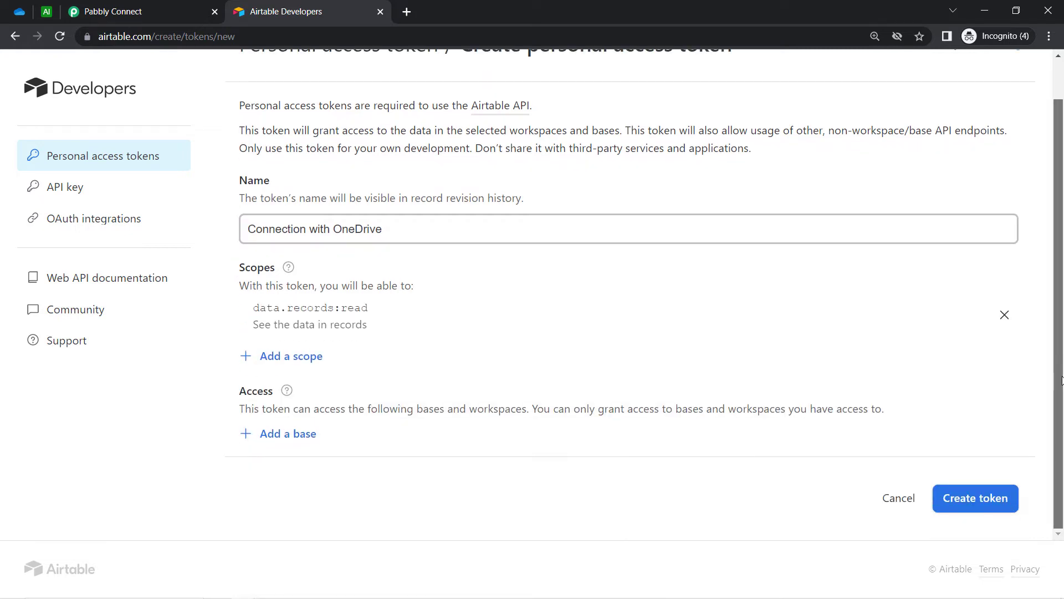
pyautogui.click(309, 365)
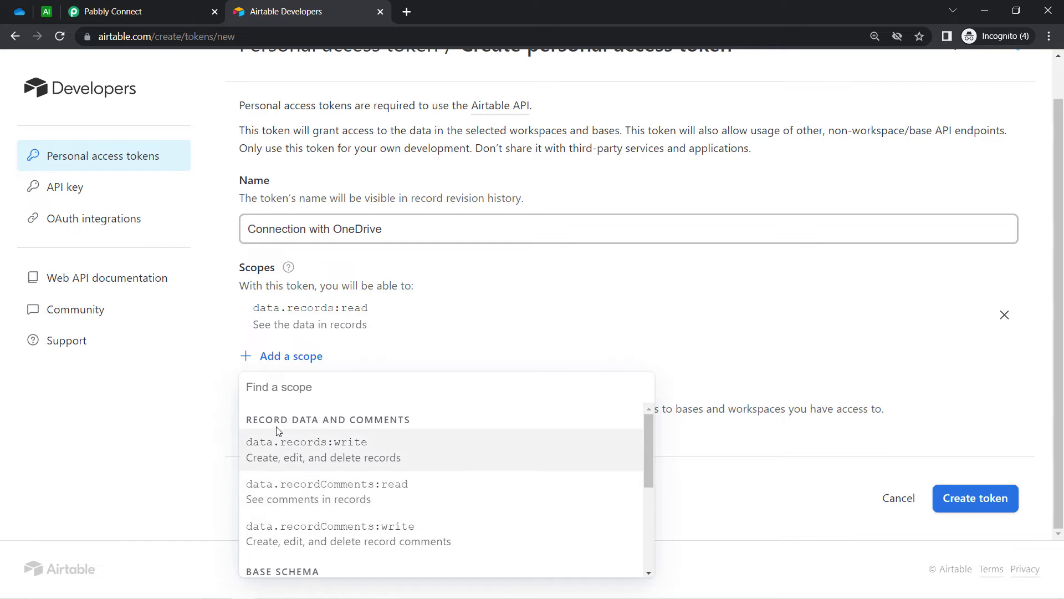
pyautogui.click(278, 441)
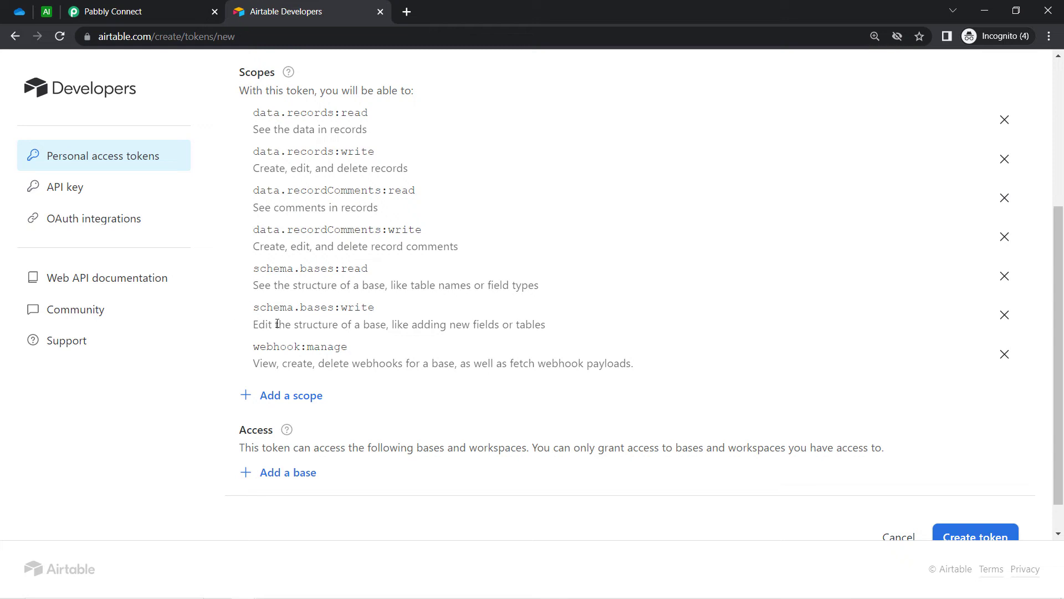
# Step: Give the token access to all current and future bases in all current and future workspaces, as Pabbly Connect's instructions require
pyautogui.scroll(-1, 1059, 306)
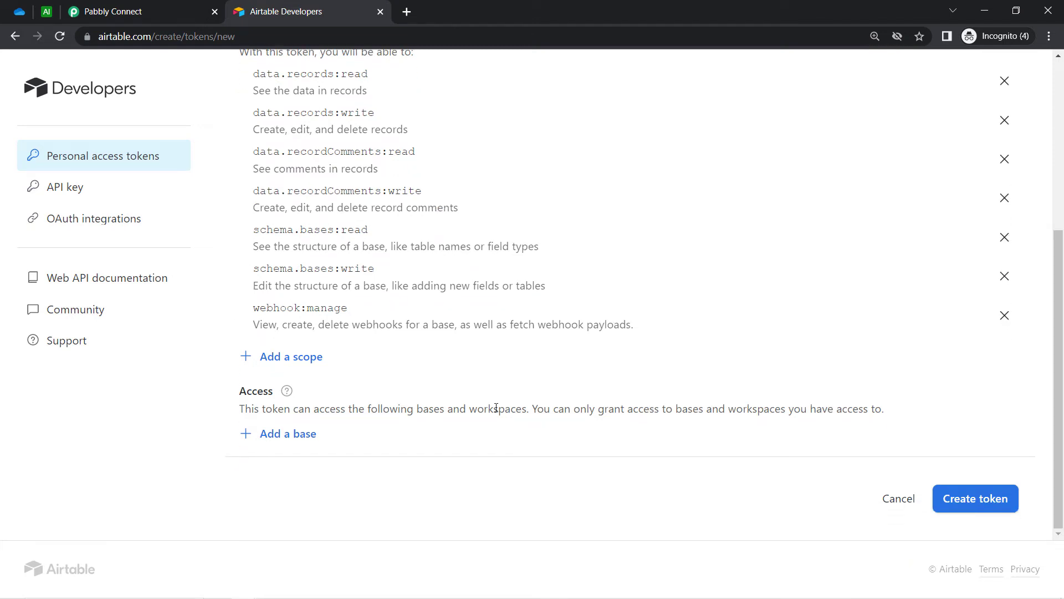
pyautogui.click(266, 435)
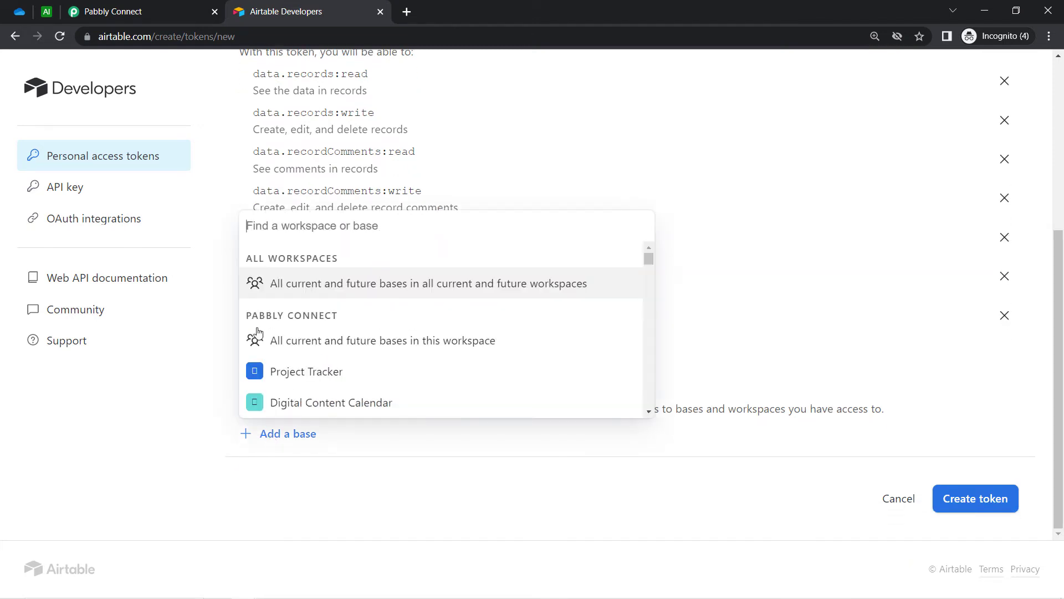
pyautogui.click(113, 11)
pyautogui.click(871, 445)
pyautogui.moveTo(863, 441); pyautogui.dragTo(726, 466)
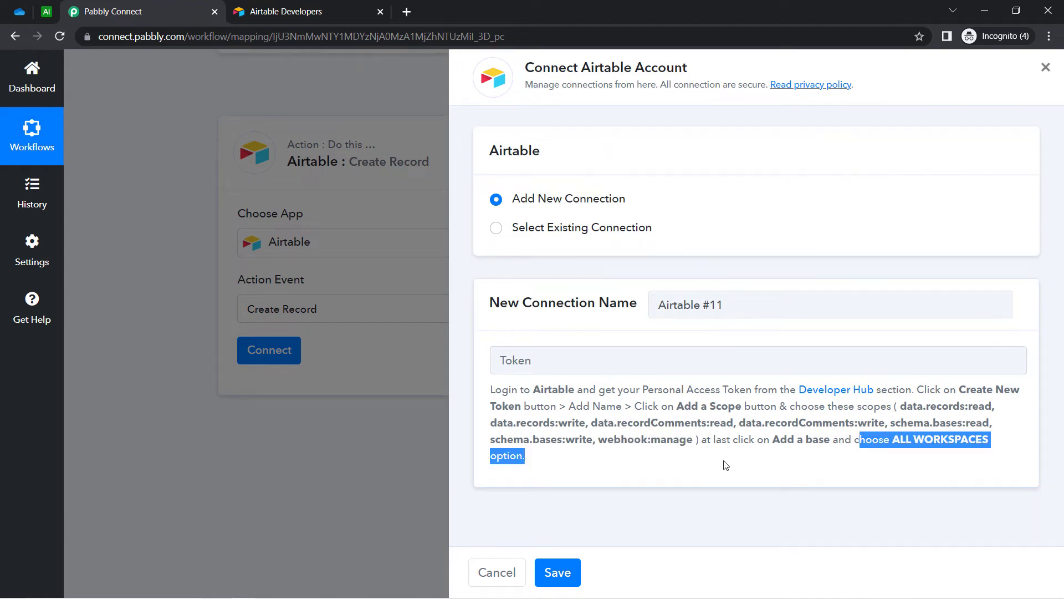
pyautogui.click(252, 5)
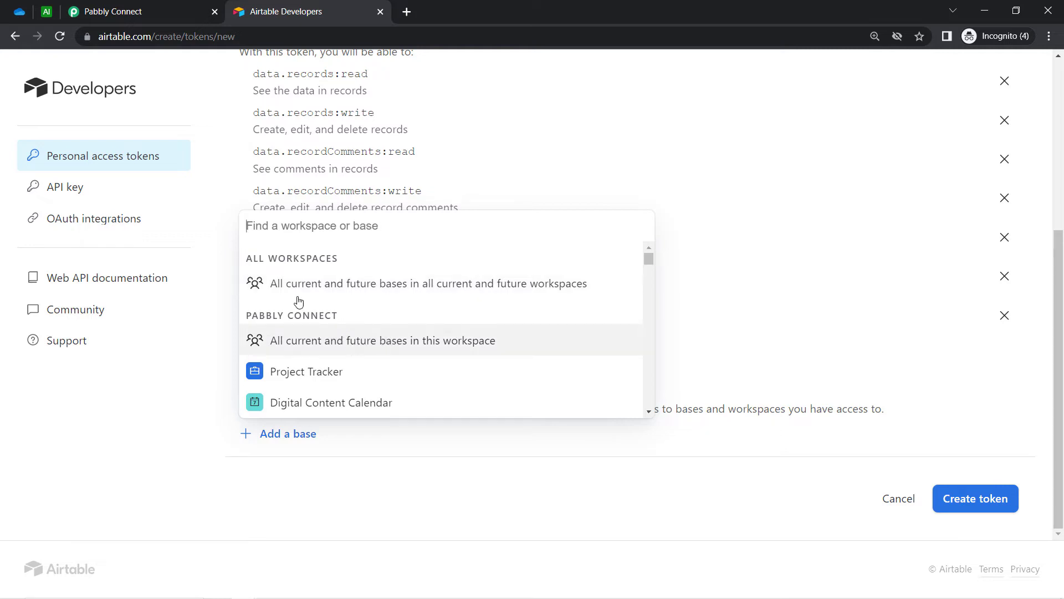
pyautogui.click(488, 284)
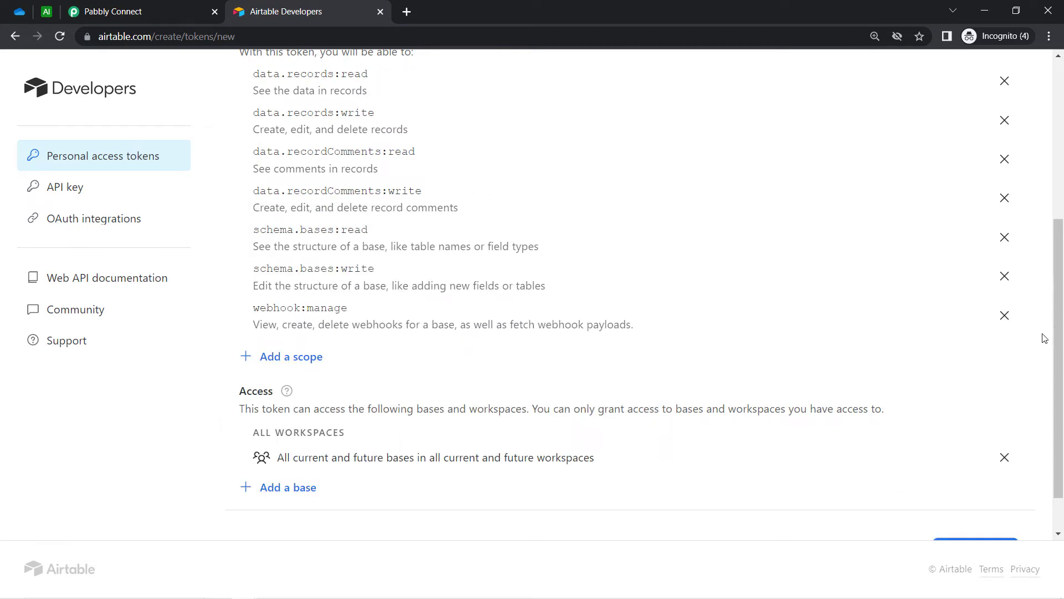
# Step: Create the personal access token, copy it and close the token dialog
pyautogui.scroll(-1, 1044, 360)
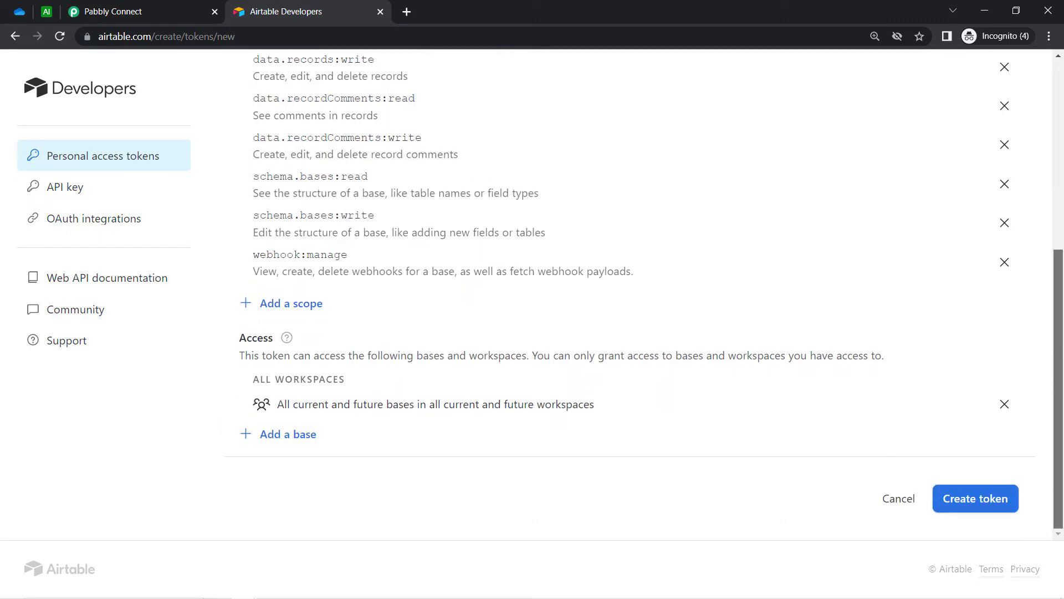
pyautogui.click(974, 500)
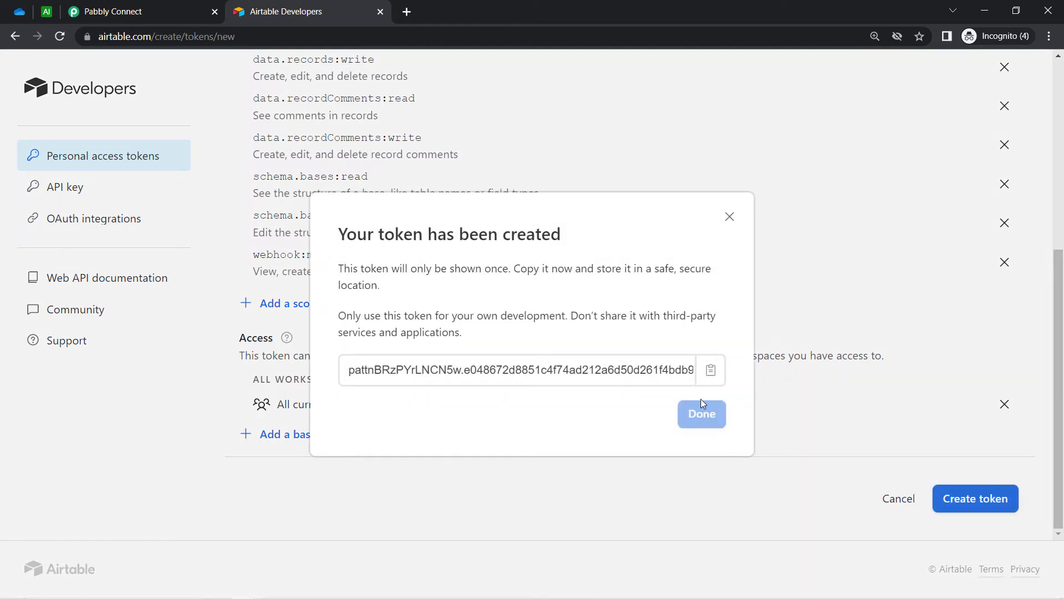
pyautogui.click(711, 371)
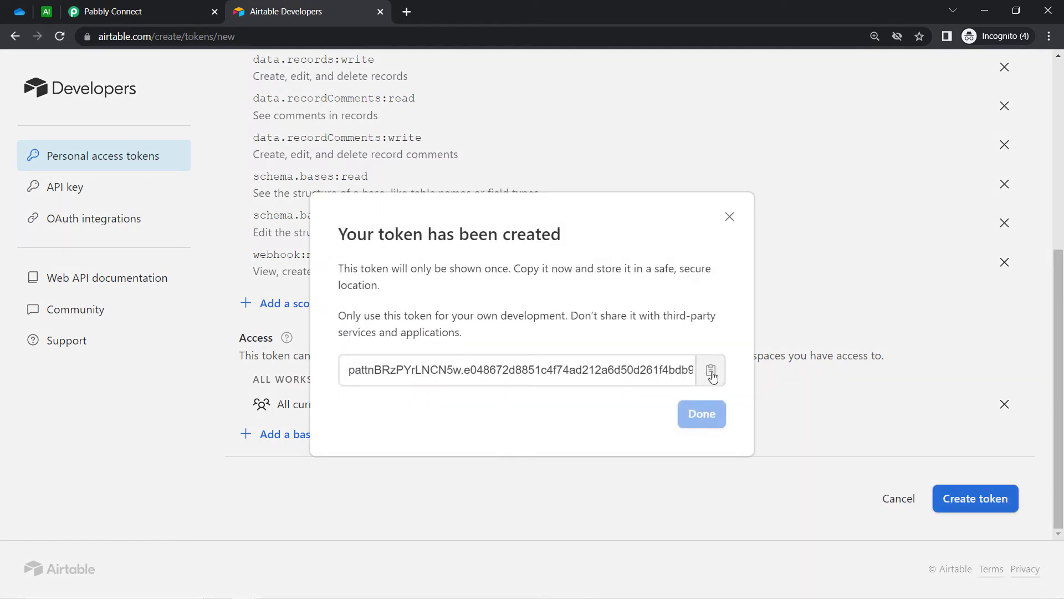
pyautogui.click(711, 371)
pyautogui.click(702, 414)
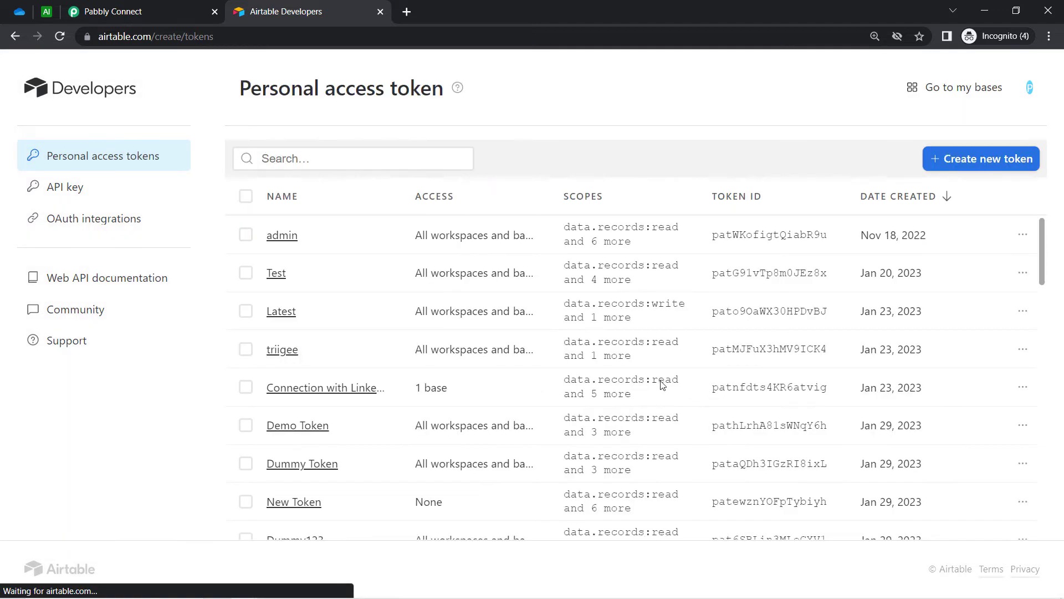
# Step: Back in Pabbly Connect, paste the access token into the new Airtable connection's Token field and save the connection
pyautogui.click(111, 11)
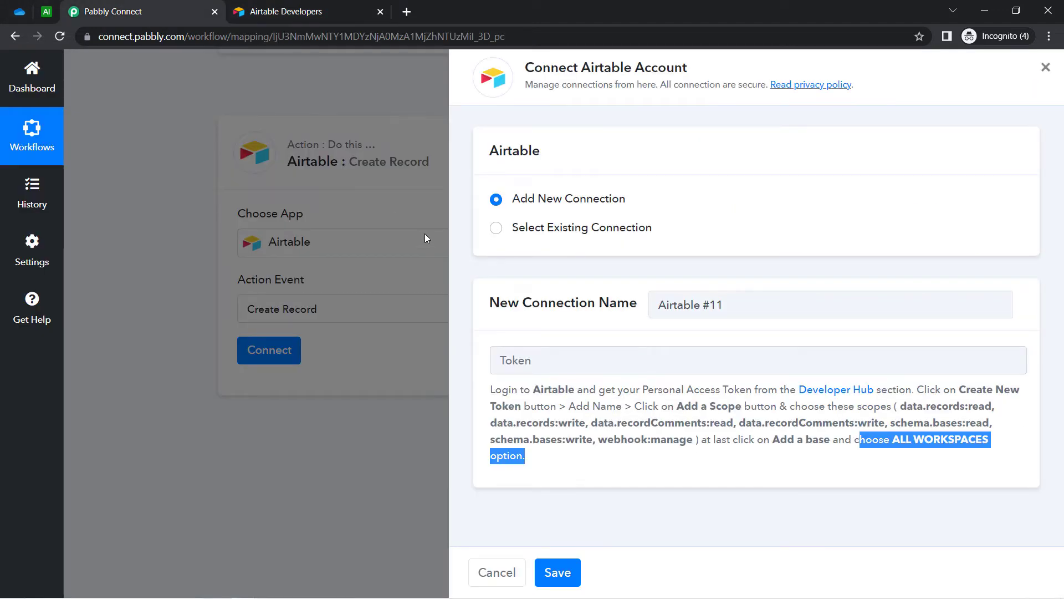
pyautogui.click(533, 361)
pyautogui.hotkey('ctrl', 'v')
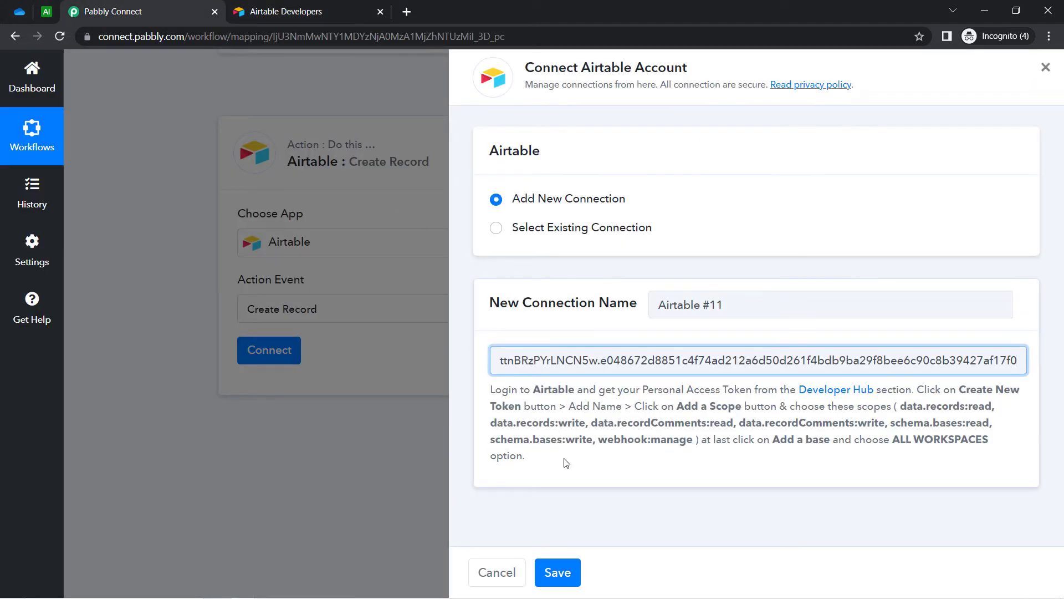
pyautogui.click(553, 577)
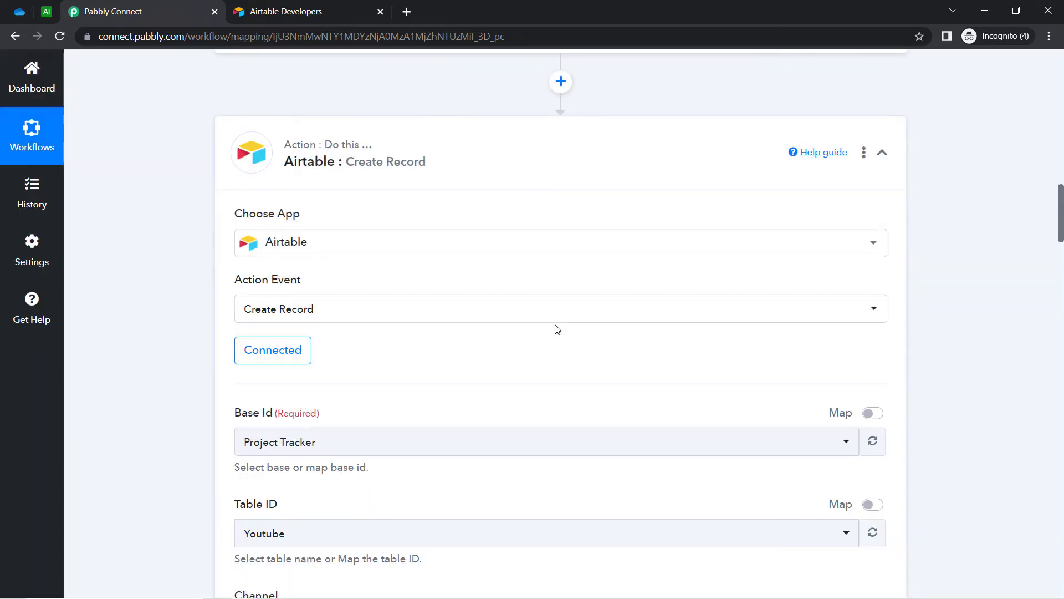
# Step: Check the Airtable base and table names that belong in the Create Record action's Base Id and Table ID fields
pyautogui.scroll(-4, 1061, 269)
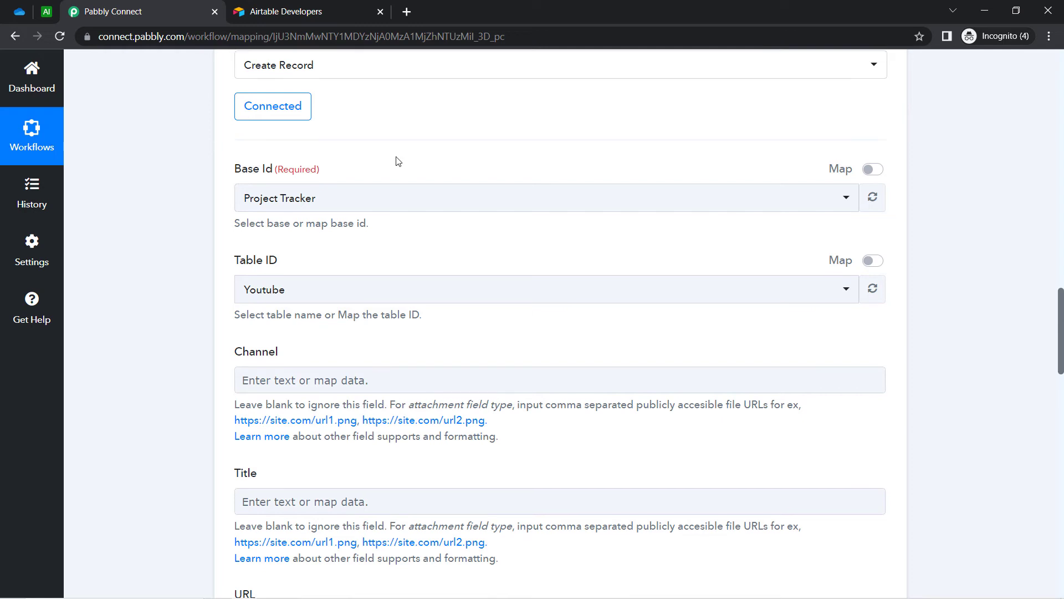
pyautogui.moveTo(253, 172); pyautogui.dragTo(300, 169)
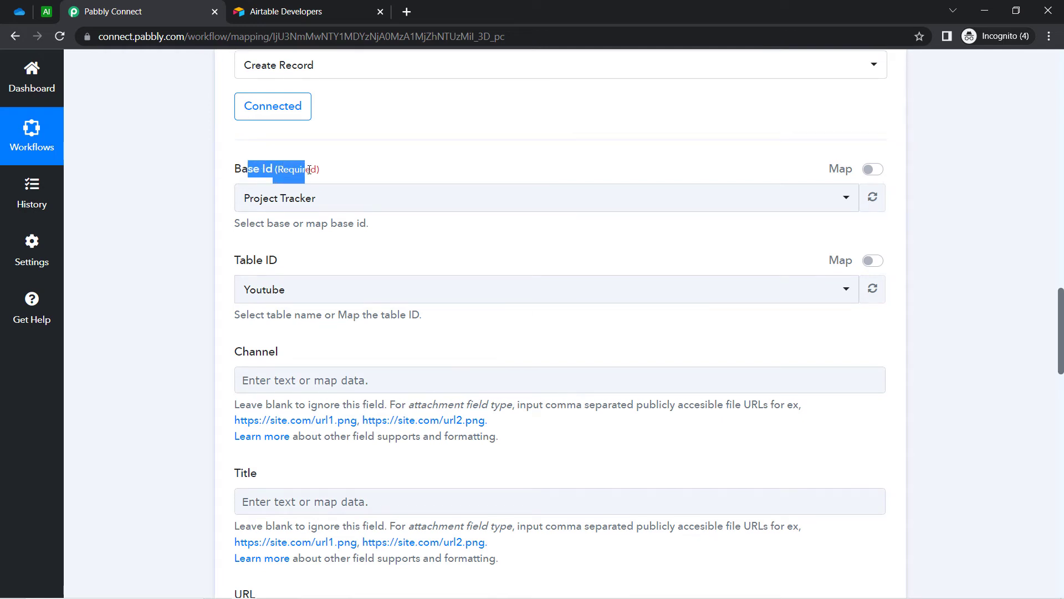
pyautogui.moveTo(232, 261); pyautogui.dragTo(288, 264)
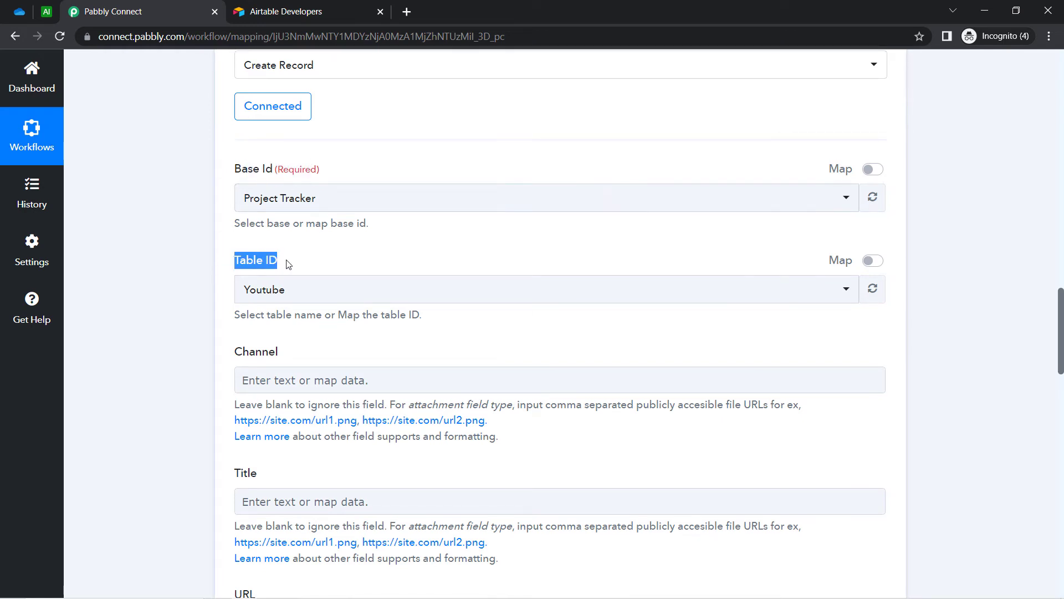
pyautogui.click(47, 12)
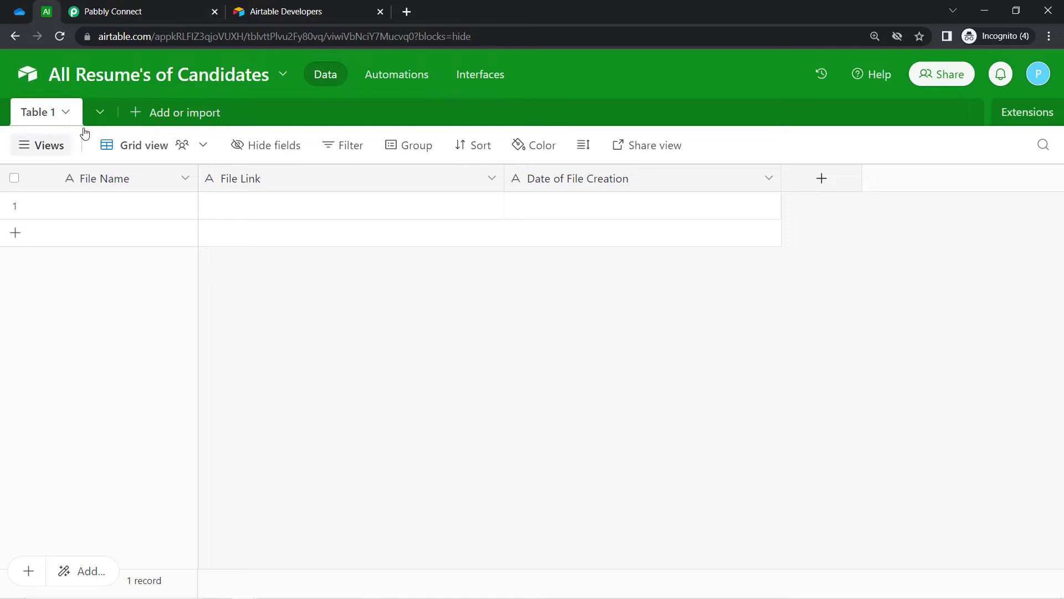
pyautogui.click(122, 12)
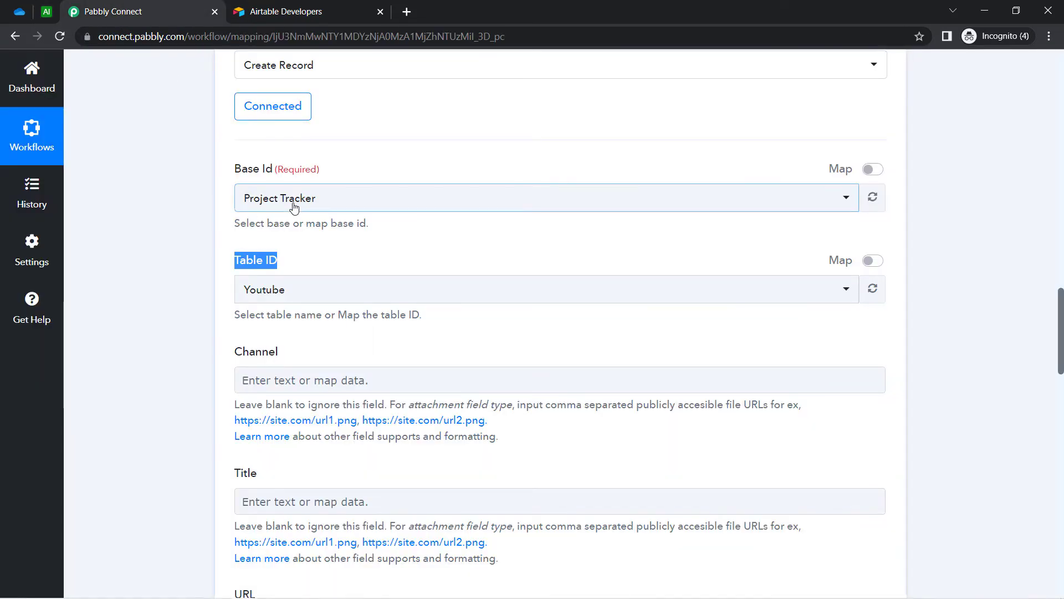
pyautogui.click(258, 206)
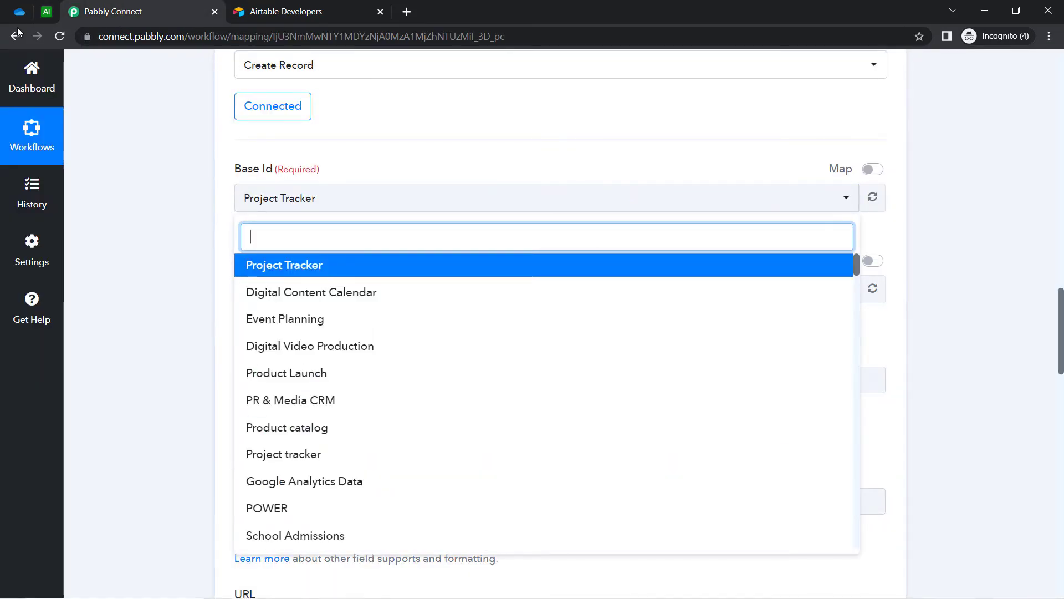
pyautogui.click(197, 228)
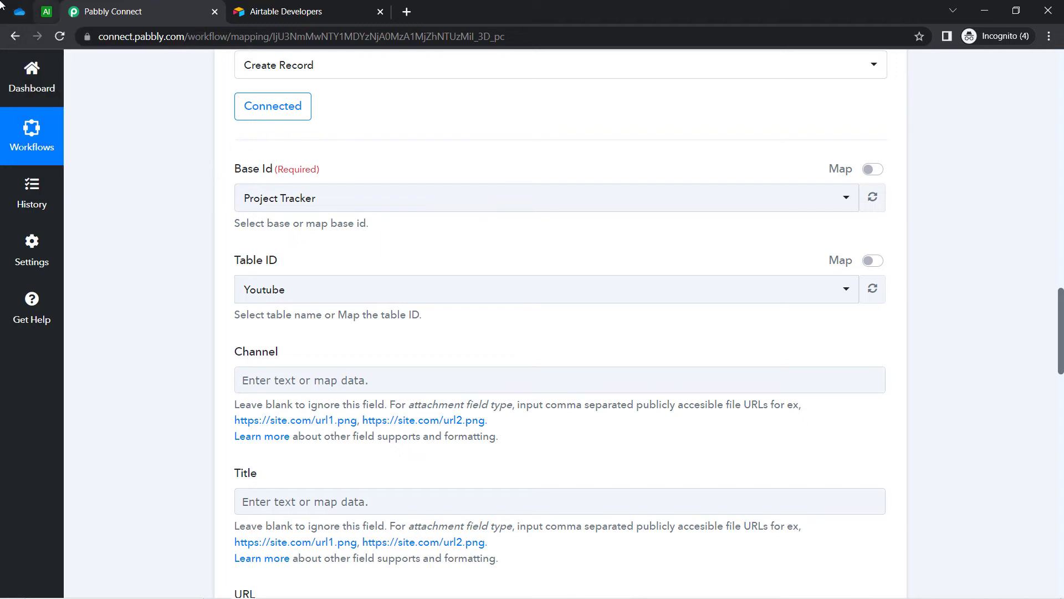
pyautogui.click(47, 11)
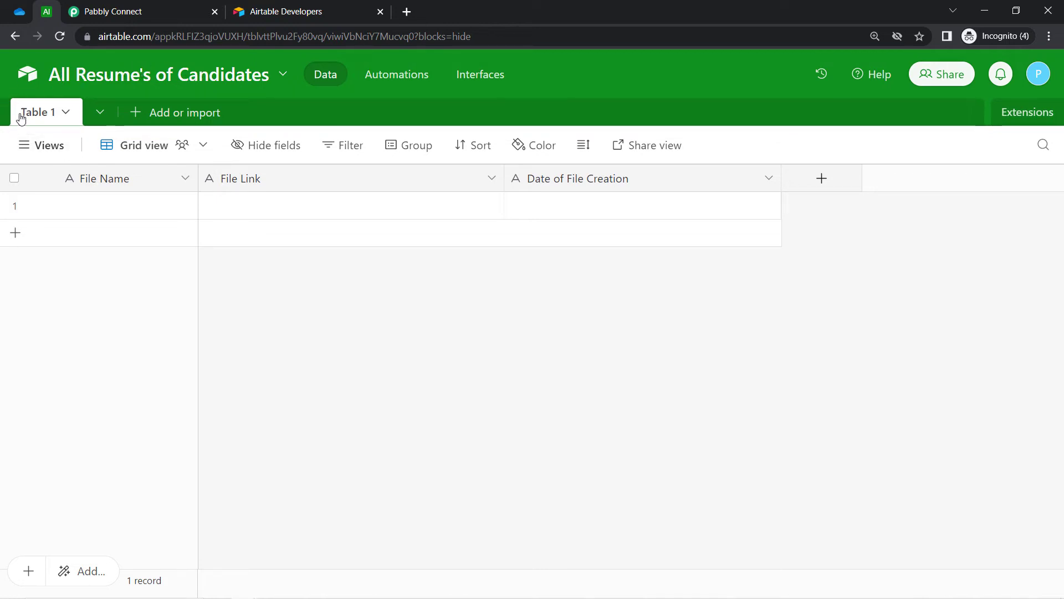
pyautogui.click(111, 11)
# Step: Set the Create Record action's Base Id to All Resume's of Candidates and check its Table ID selection
pyautogui.click(285, 198)
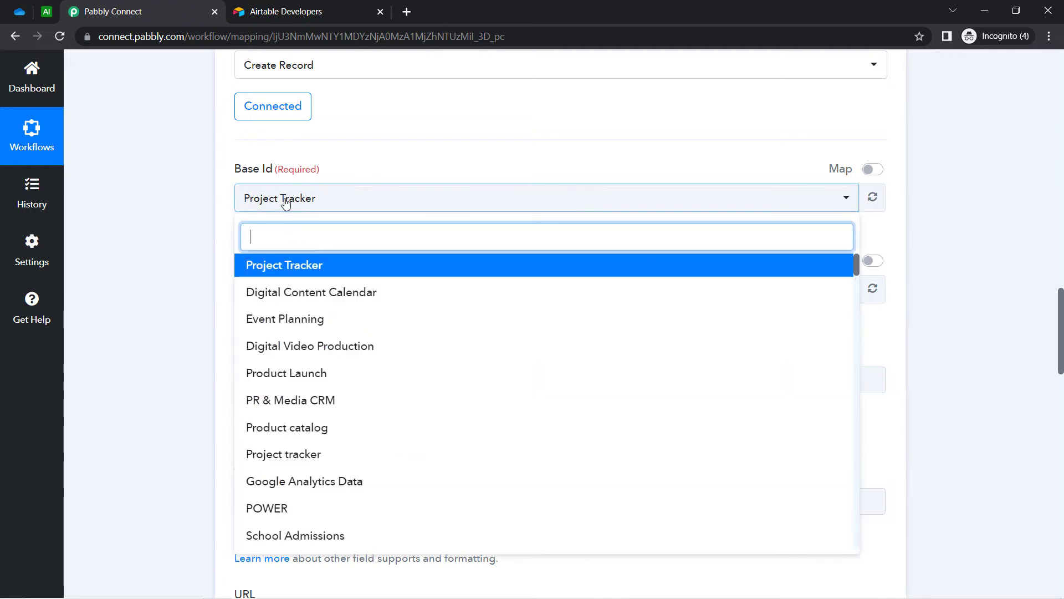
pyautogui.write('all re')
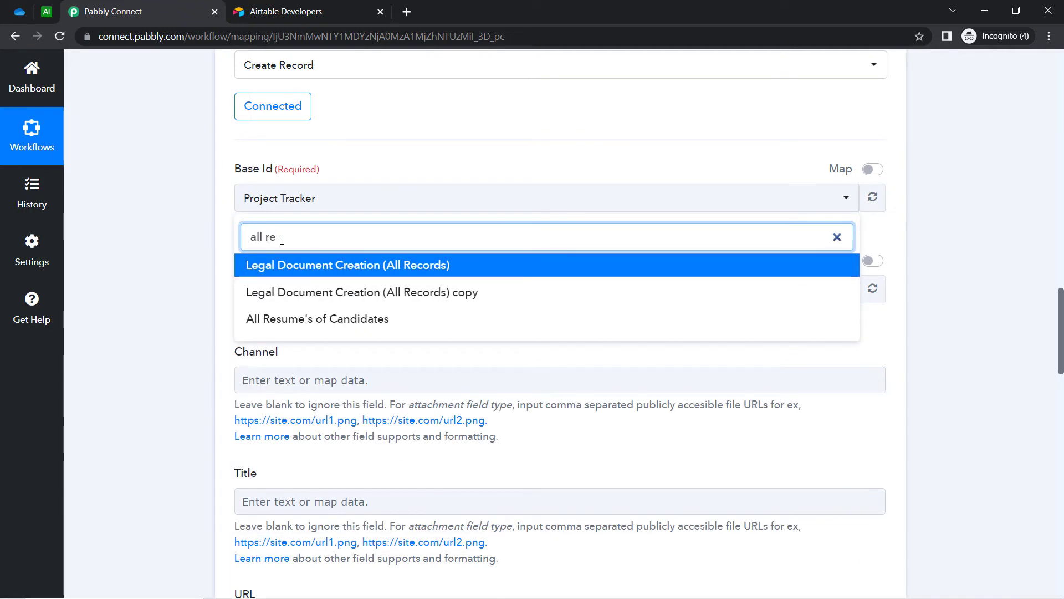
pyautogui.click(306, 325)
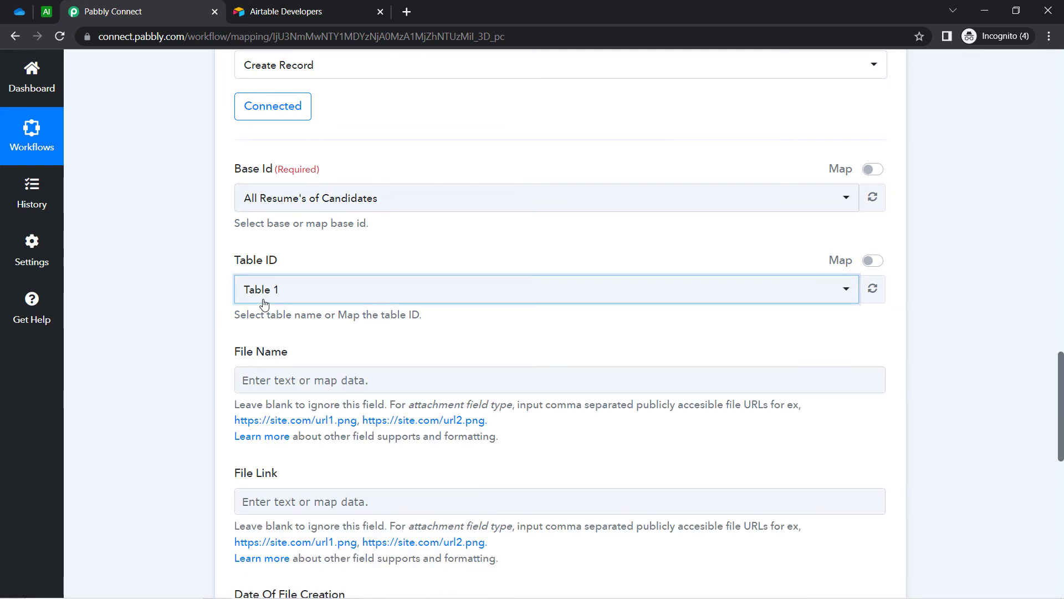
pyautogui.click(263, 300)
pyautogui.click(192, 301)
pyautogui.click(1019, 358)
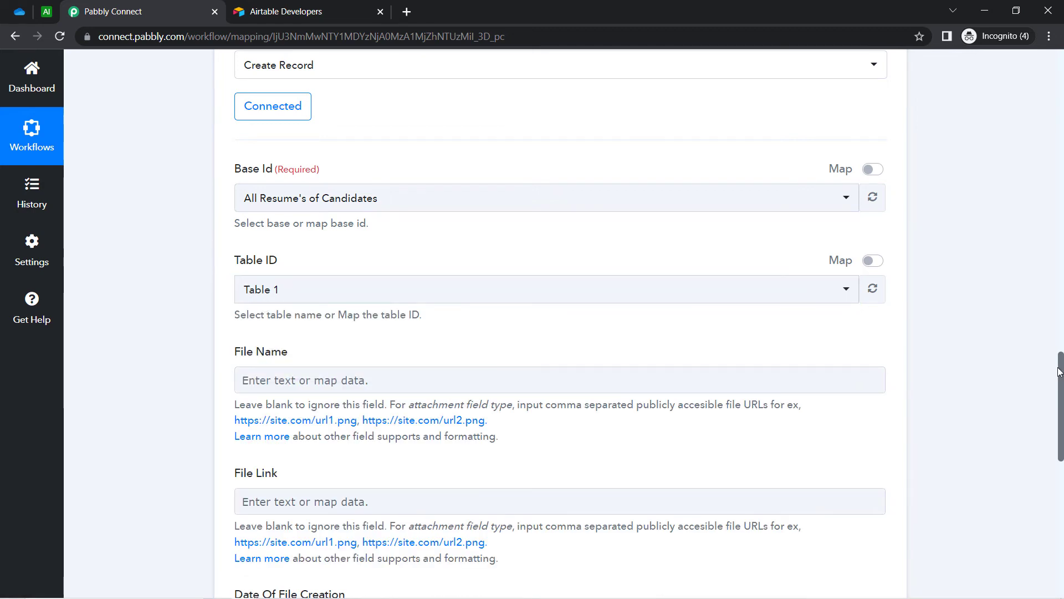
# Step: Compare the action's File Name, File Link and Date Of File Creation fields with the columns of the Airtable table
pyautogui.moveTo(1061, 371); pyautogui.dragTo(1062, 409)
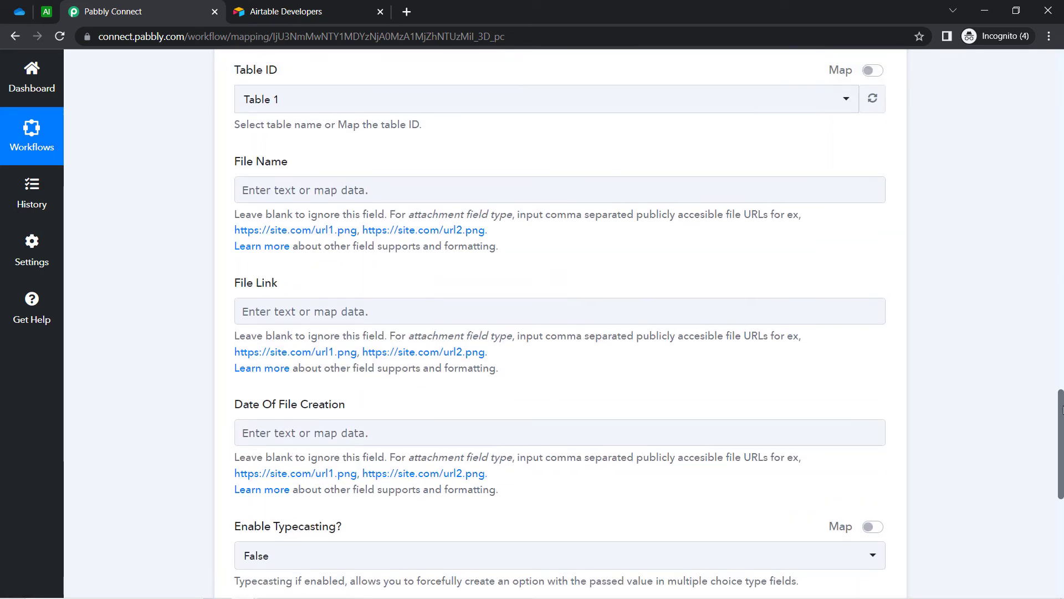
pyautogui.click(47, 11)
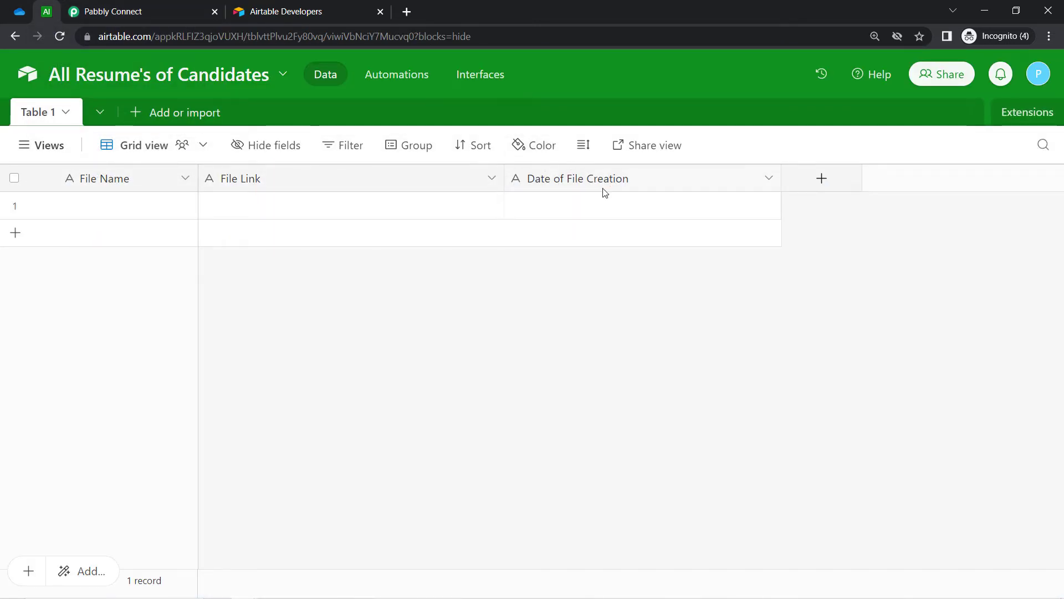
pyautogui.click(117, 12)
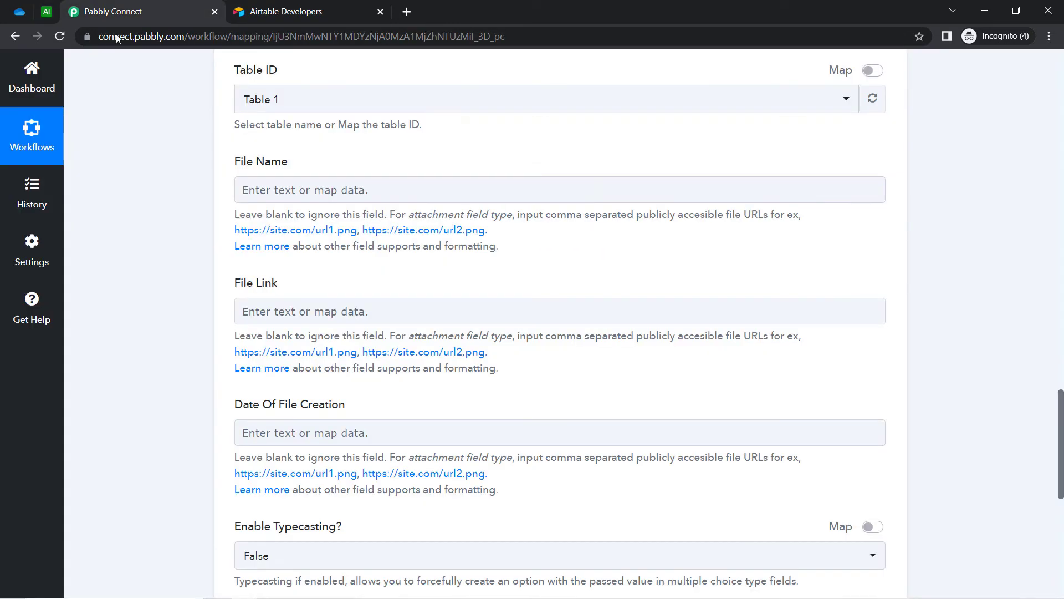
pyautogui.moveTo(239, 282); pyautogui.dragTo(272, 283)
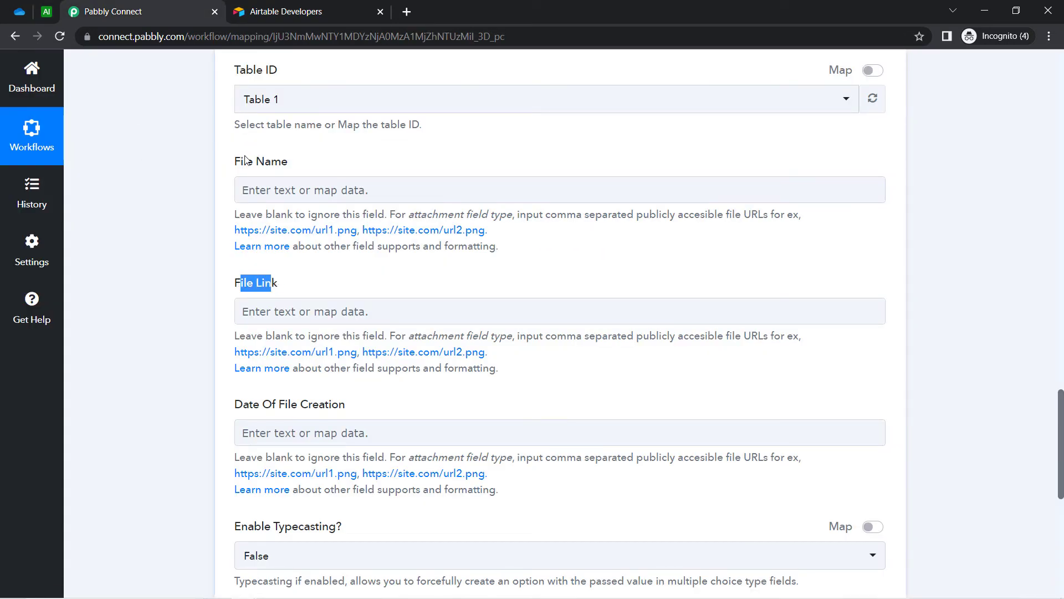
pyautogui.moveTo(243, 162); pyautogui.dragTo(272, 165)
pyautogui.moveTo(243, 404); pyautogui.dragTo(291, 405)
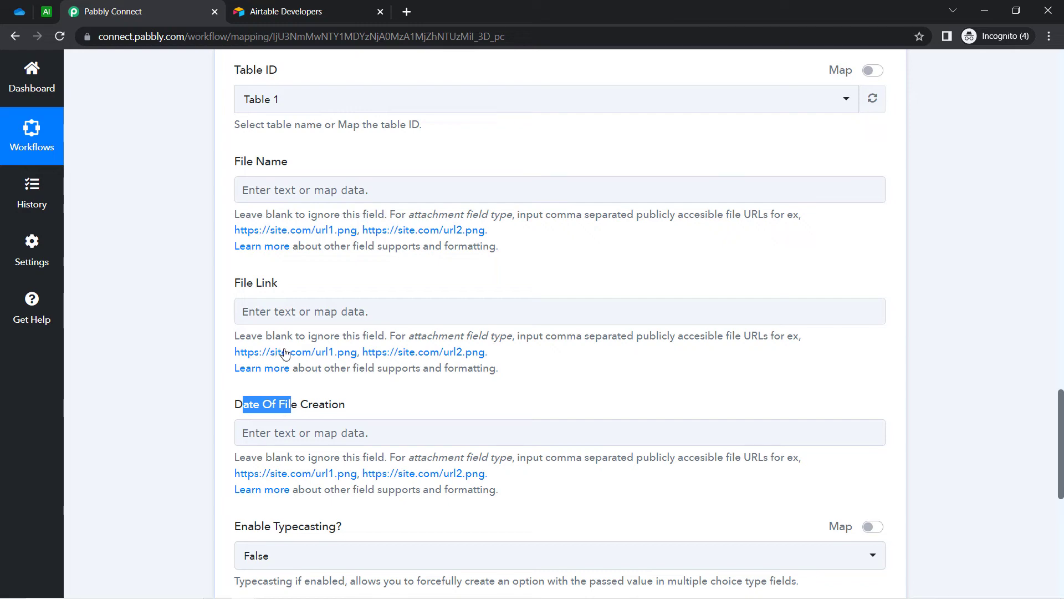
pyautogui.scroll(5, 398, 382)
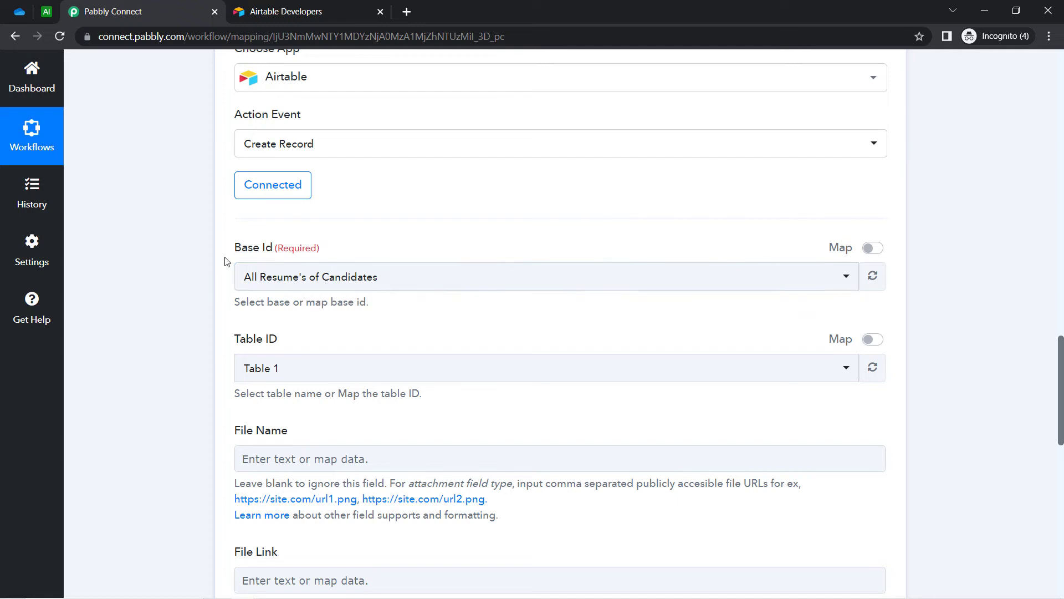
pyautogui.scroll(-7, 1040, 423)
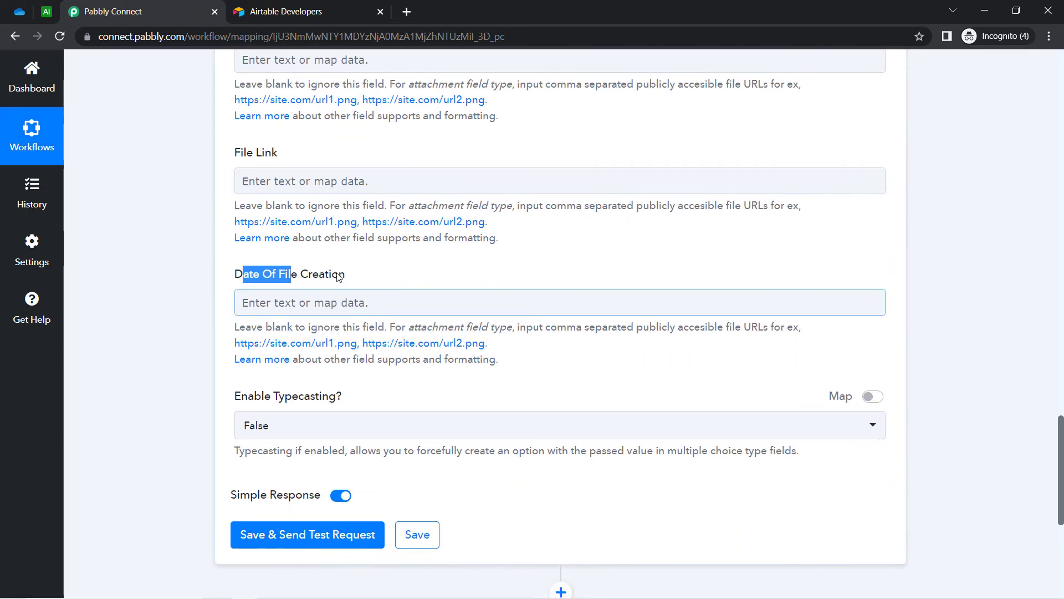
pyautogui.click(200, 262)
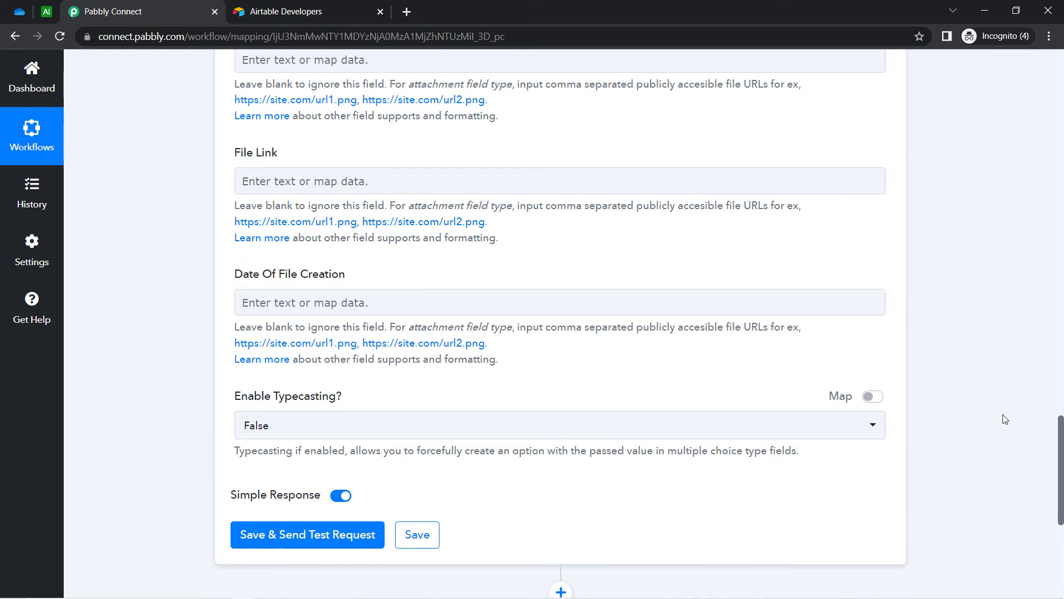
# Step: Review the OneDrive trigger's response data that can be mapped to the Airtable fields
pyautogui.moveTo(1061, 443); pyautogui.dragTo(1061, 416)
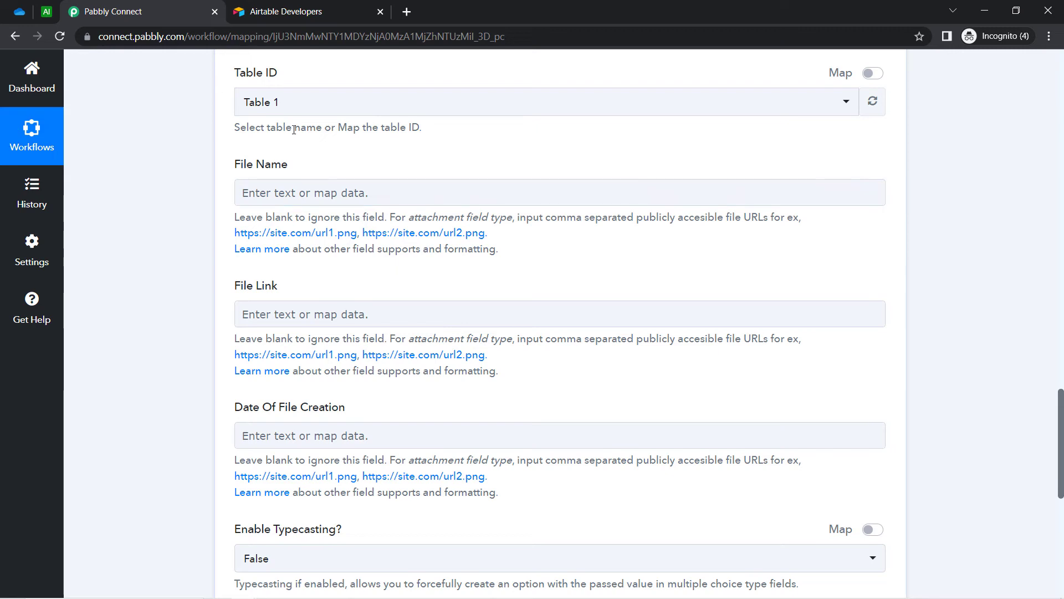
pyautogui.click(259, 194)
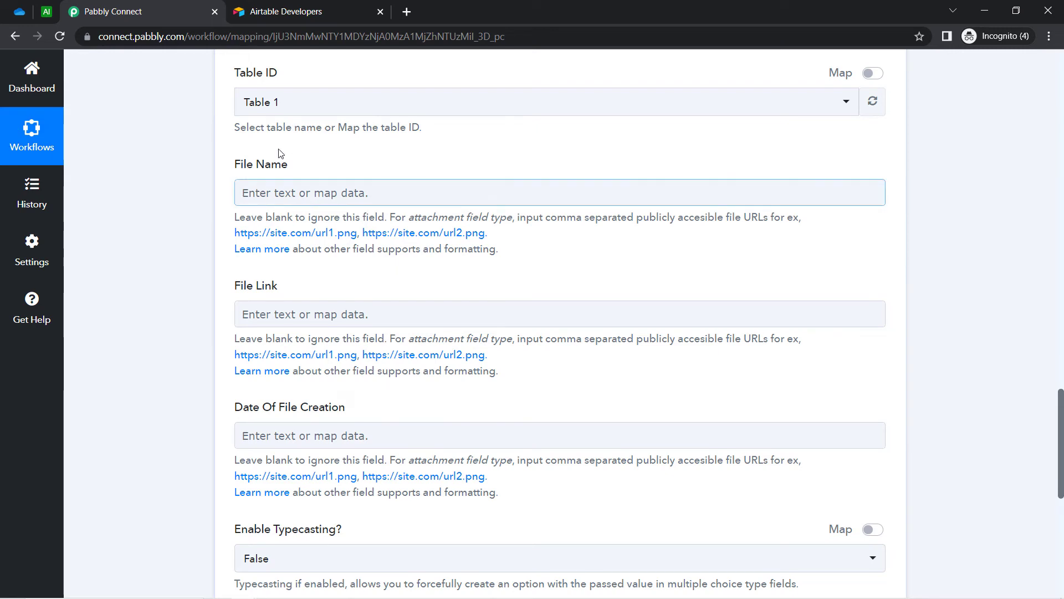
pyautogui.click(277, 288)
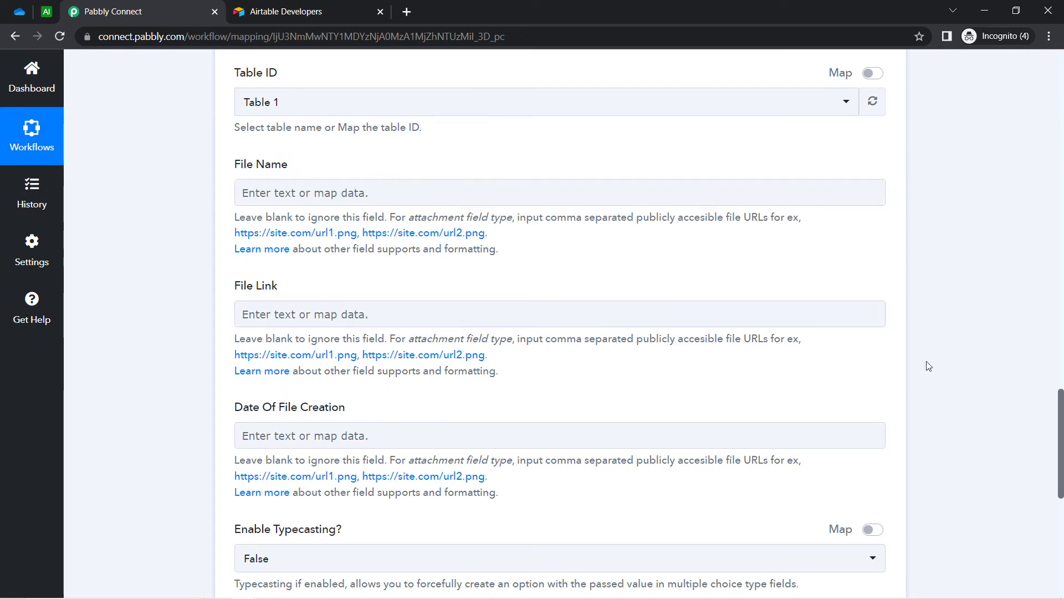
pyautogui.scroll(8, 1051, 364)
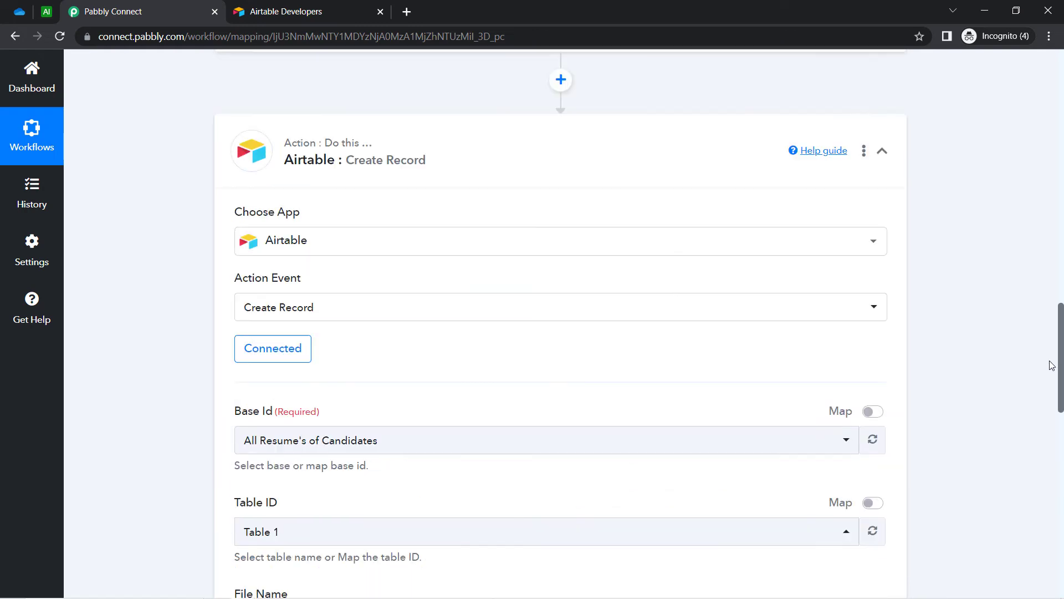
pyautogui.scroll(9, 1047, 332)
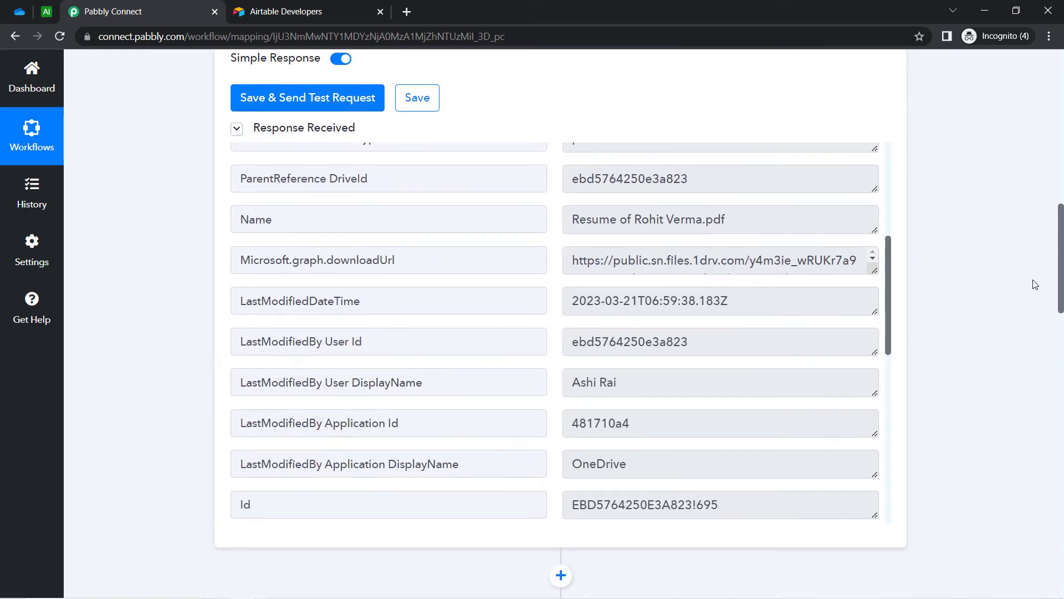
pyautogui.scroll(-2, 1033, 286)
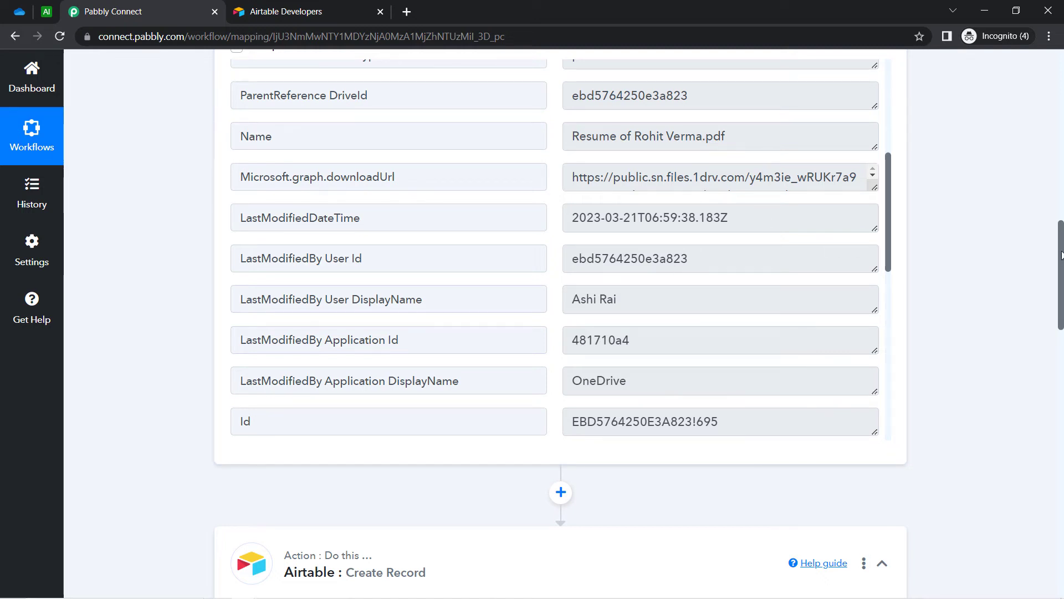
pyautogui.moveTo(1062, 255); pyautogui.dragTo(1038, 420)
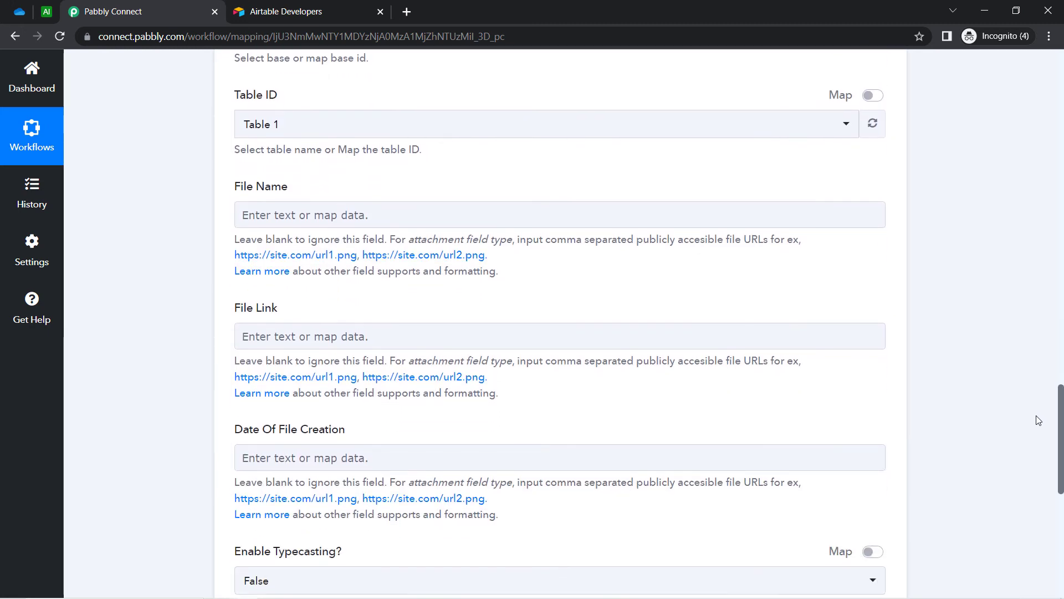
# Step: Map the File Name field to the Name value from the Microsoft OneDrive: New File step
pyautogui.click(249, 225)
pyautogui.click(247, 216)
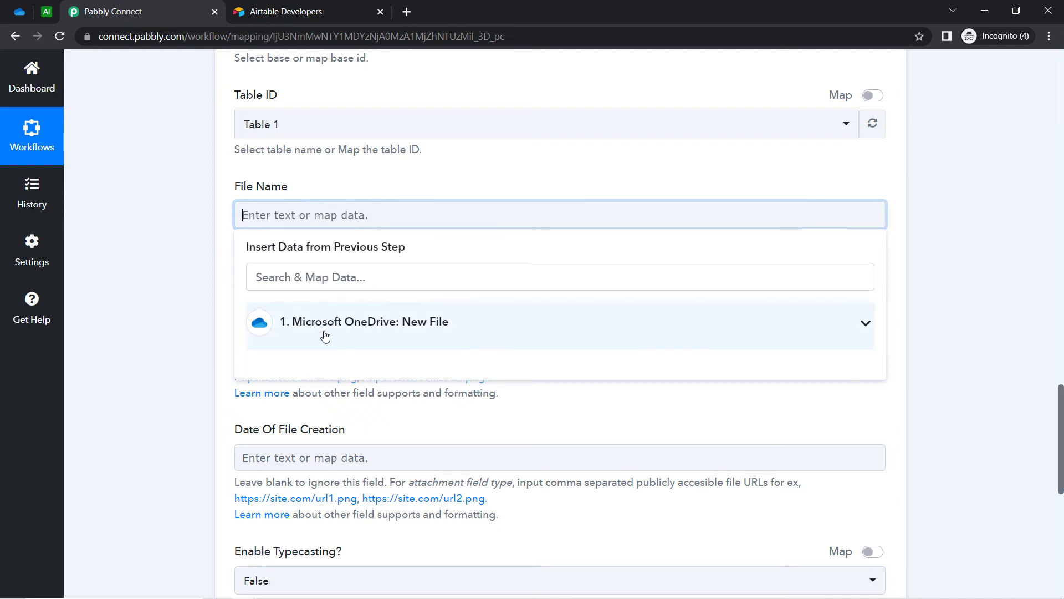
pyautogui.click(357, 328)
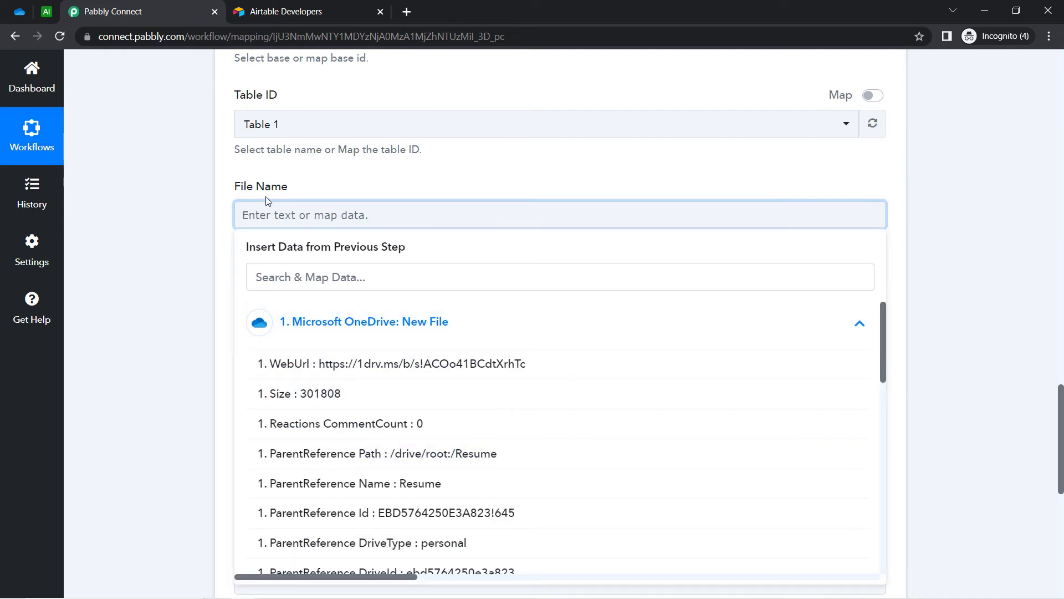
pyautogui.moveTo(882, 323); pyautogui.dragTo(855, 364)
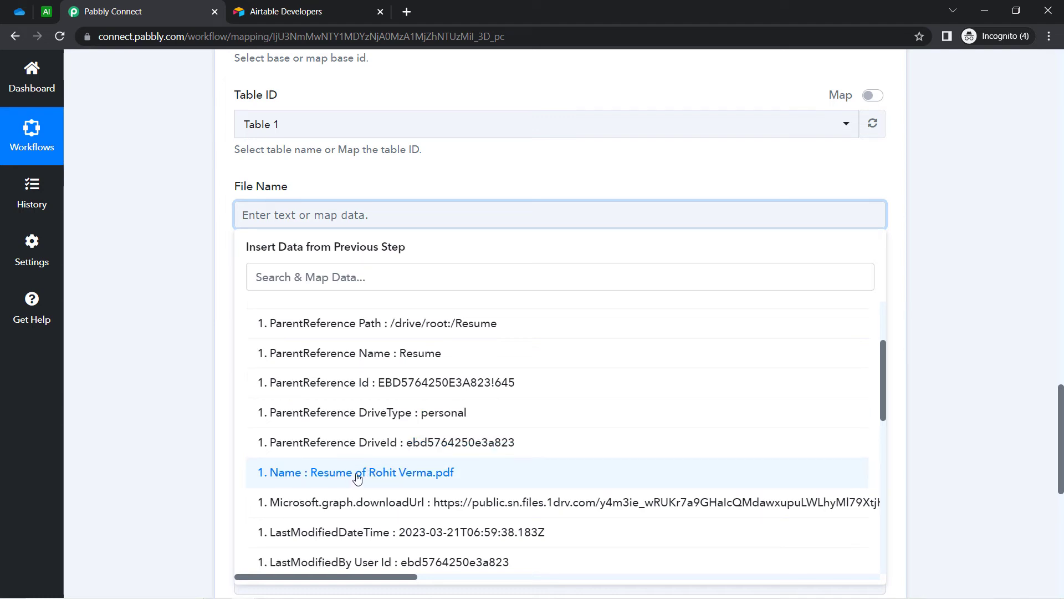
pyautogui.click(410, 472)
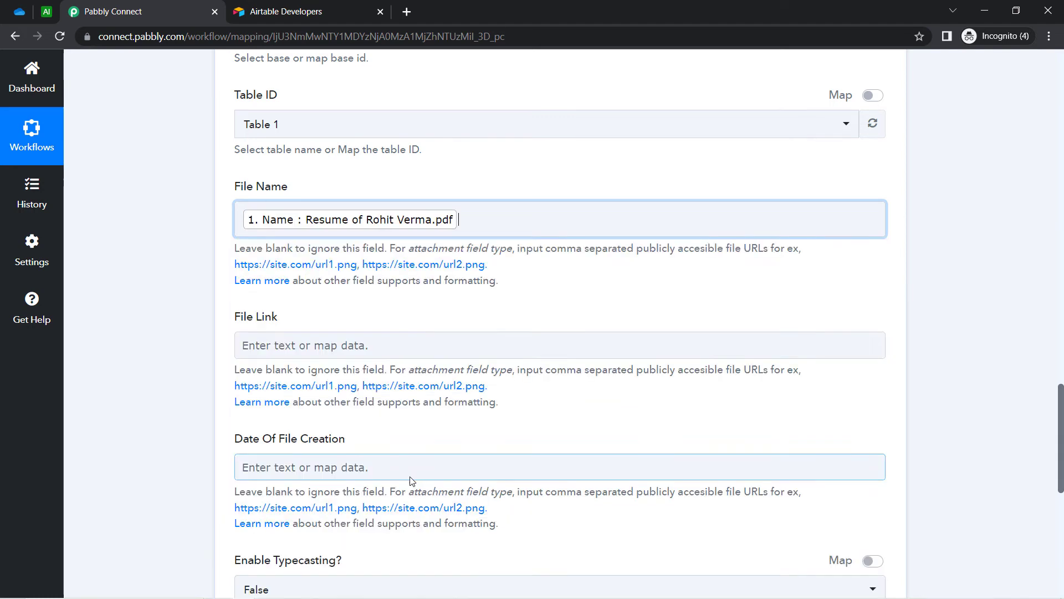
pyautogui.click(204, 277)
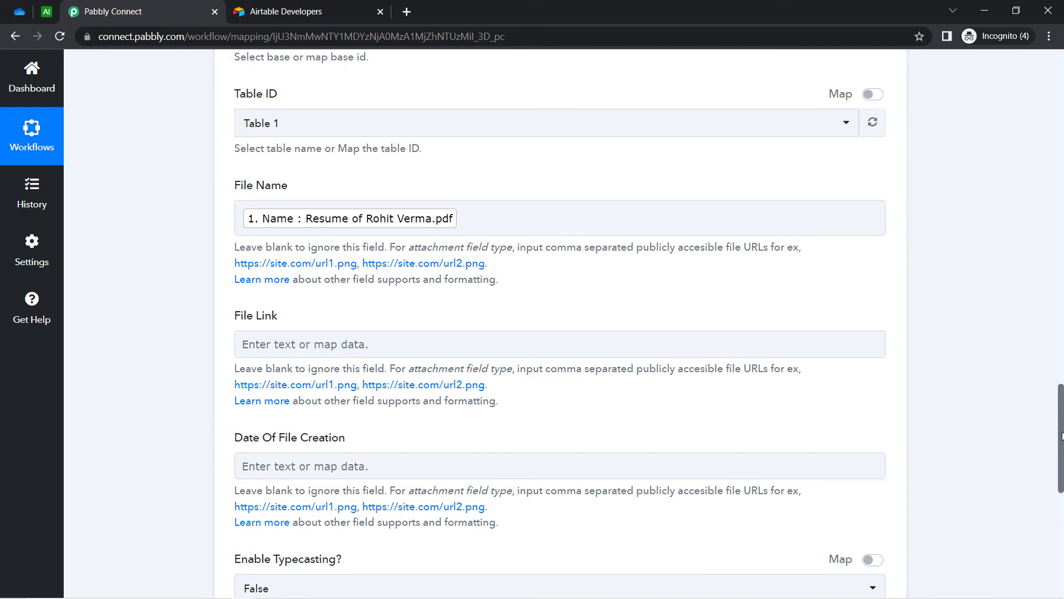
# Step: Map the File Link field to the Microsoft.graph.downloadUrl value from the Microsoft OneDrive: New File step
pyautogui.scroll(-3, 1060, 421)
pyautogui.scroll(1, 355, 178)
pyautogui.click(309, 188)
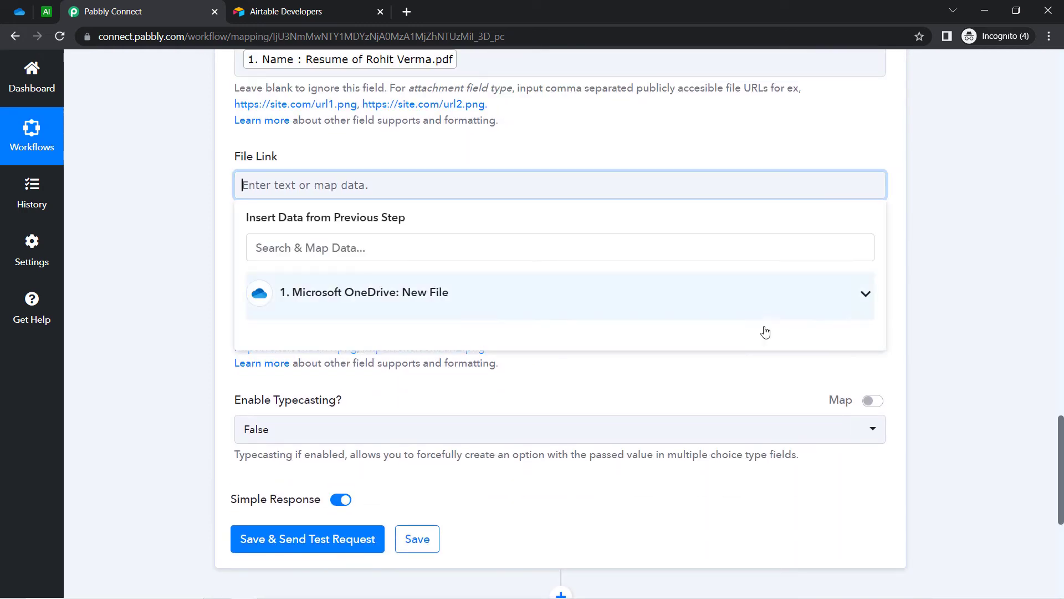
pyautogui.click(853, 306)
pyautogui.moveTo(883, 311); pyautogui.dragTo(877, 392)
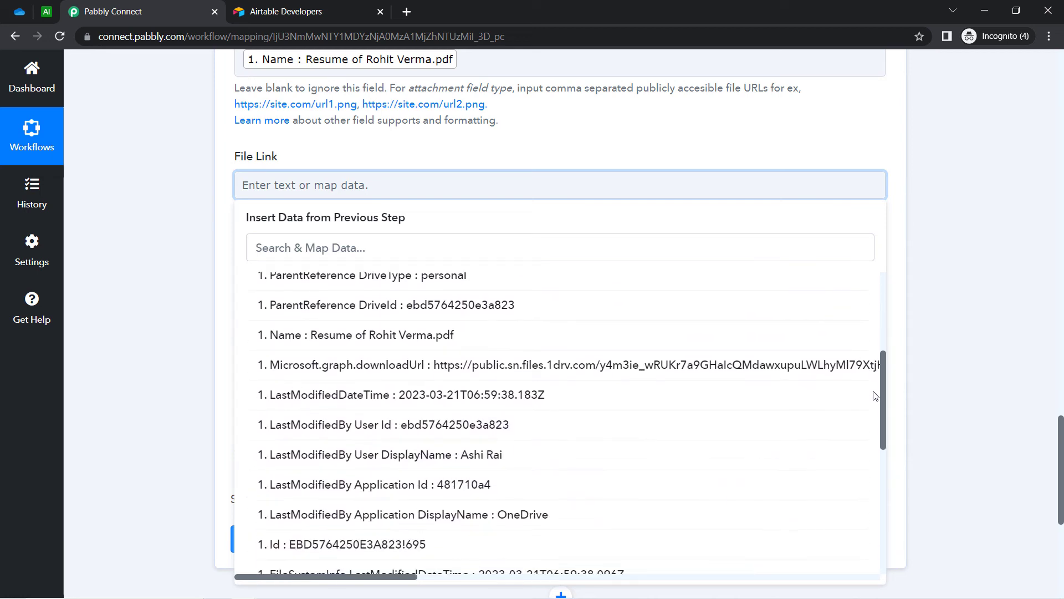
pyautogui.click(630, 365)
pyautogui.click(152, 214)
# Step: Map the Date Of File Creation field to the CreatedDateTime value from the Microsoft OneDrive: New File step
pyautogui.moveTo(249, 358); pyautogui.dragTo(339, 359)
pyautogui.moveTo(1060, 418); pyautogui.dragTo(1060, 458)
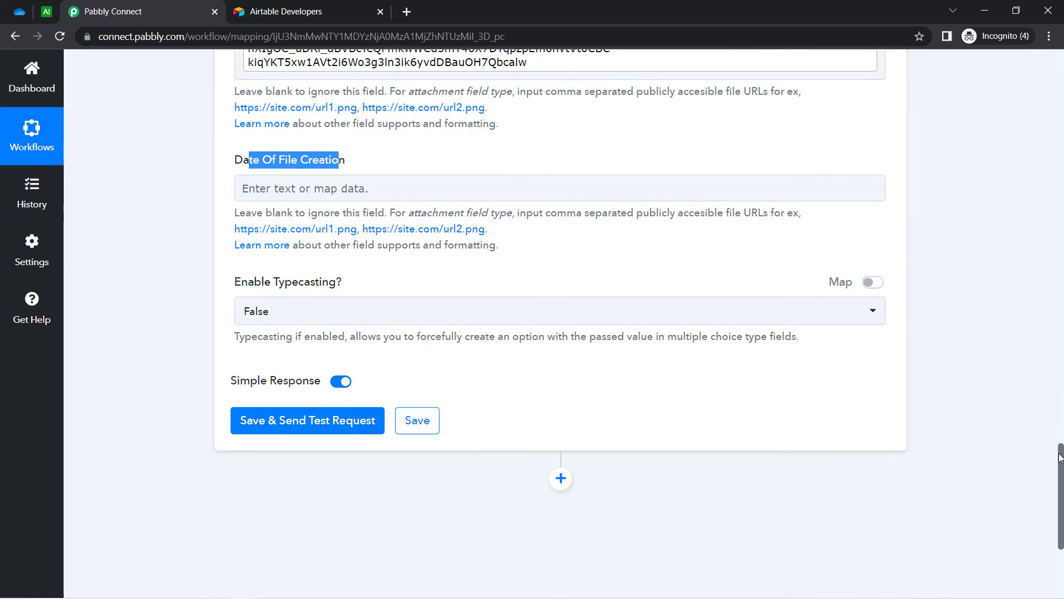
pyautogui.click(390, 191)
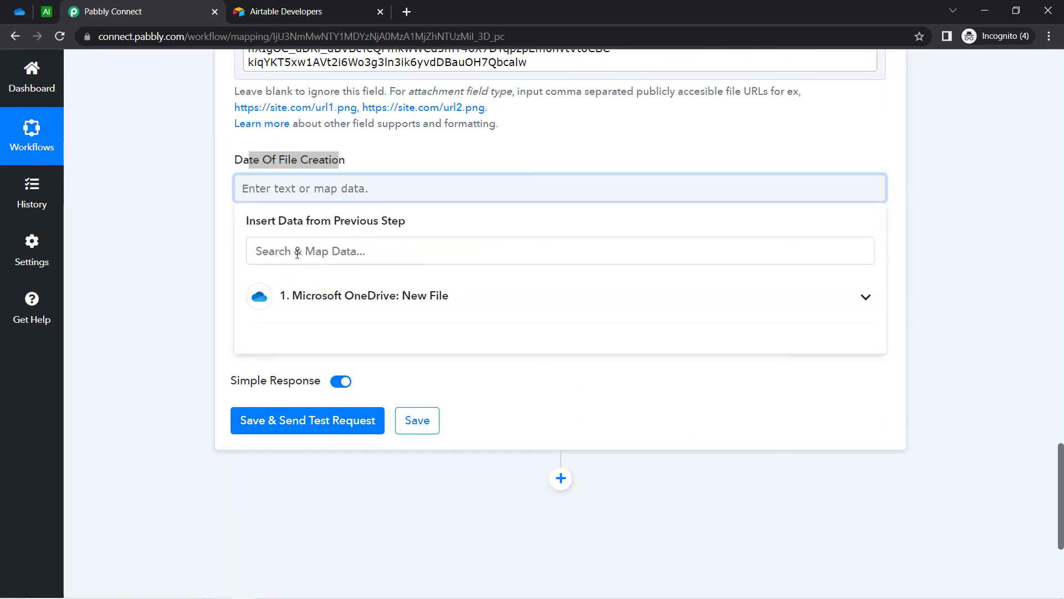
pyautogui.click(266, 248)
pyautogui.write('date')
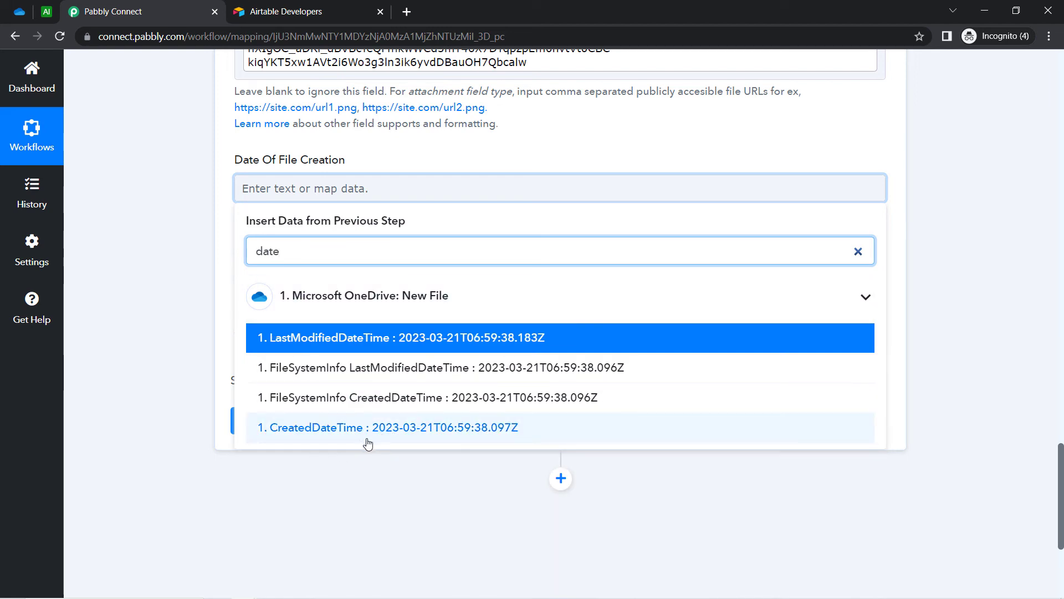
pyautogui.click(386, 427)
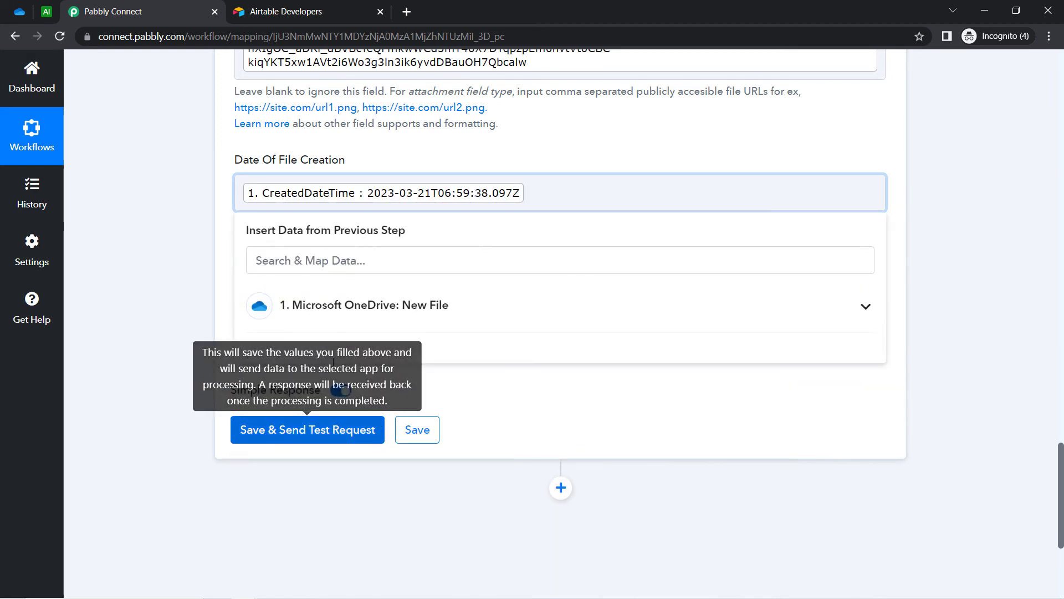
pyautogui.click(186, 301)
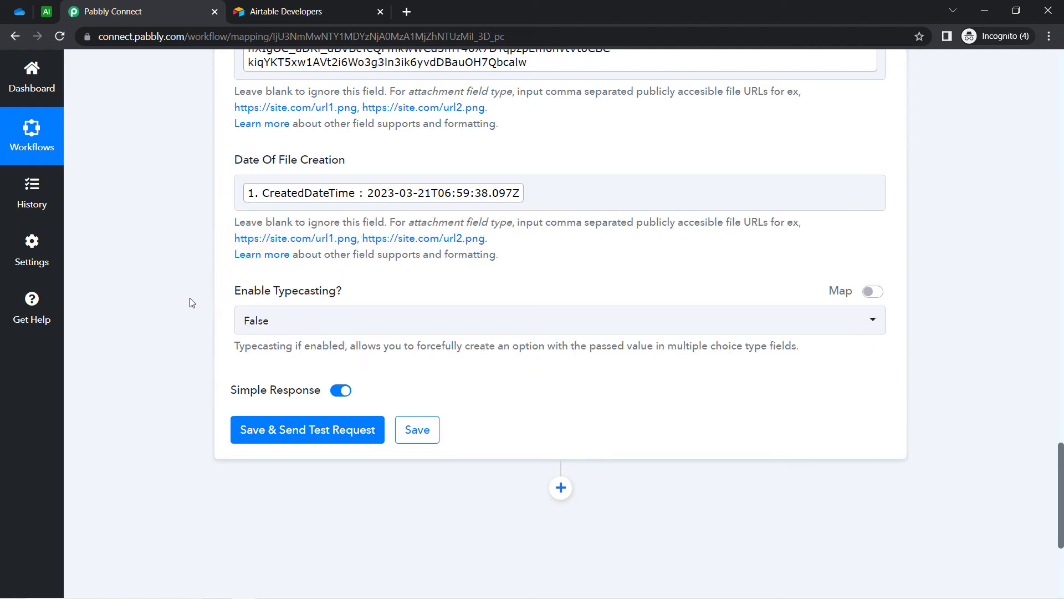
# Step: Save the Airtable action, send a test request, and check the All Resume's of Candidates table in Airtable for the new record
pyautogui.click(246, 442)
pyautogui.click(47, 15)
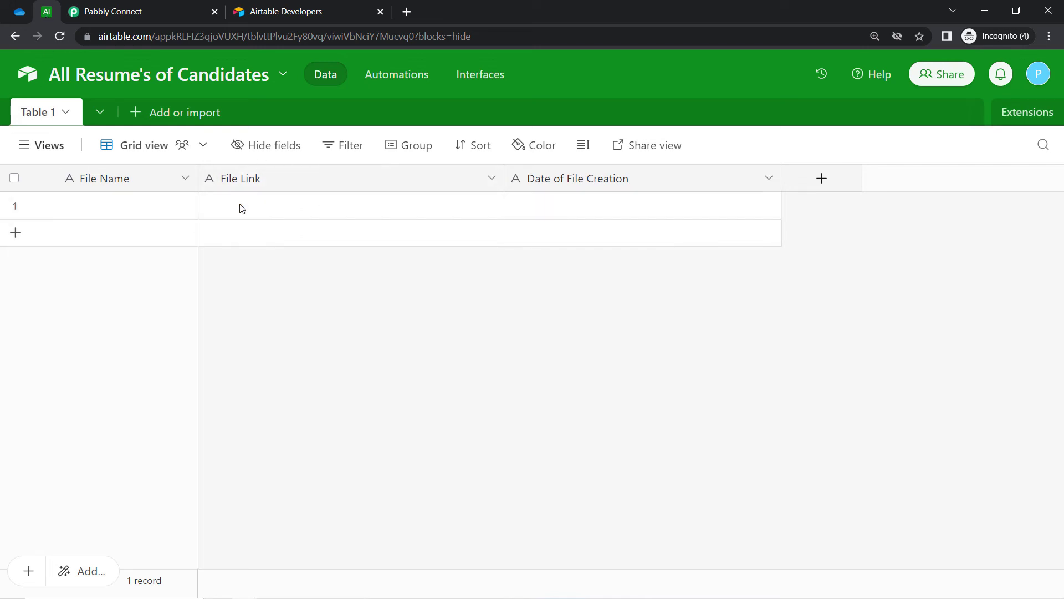
pyautogui.click(59, 37)
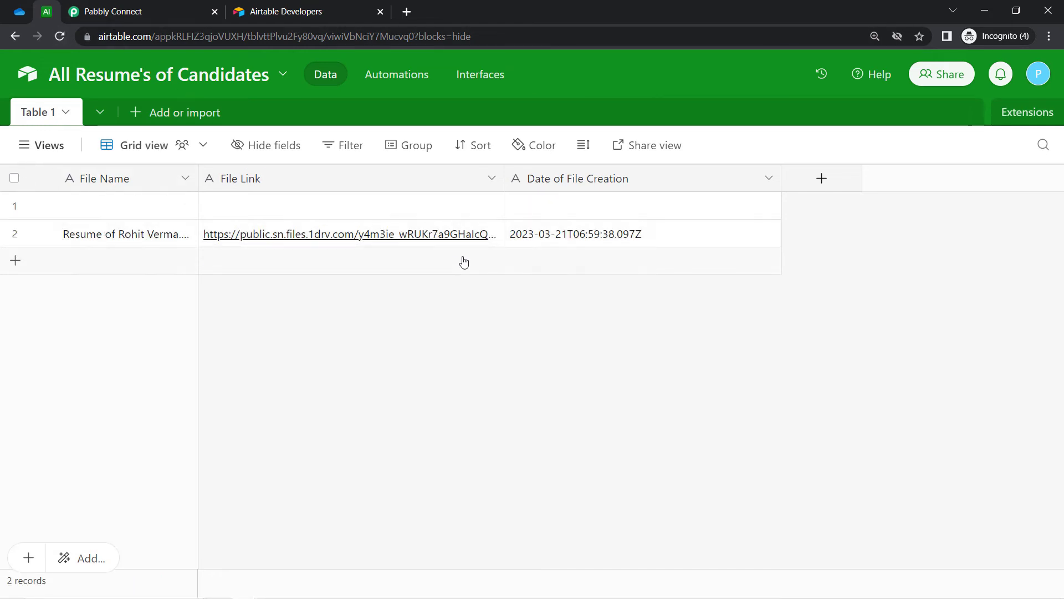
# Step: Delete the empty first record from Table 1
pyautogui.rightClick(14, 208)
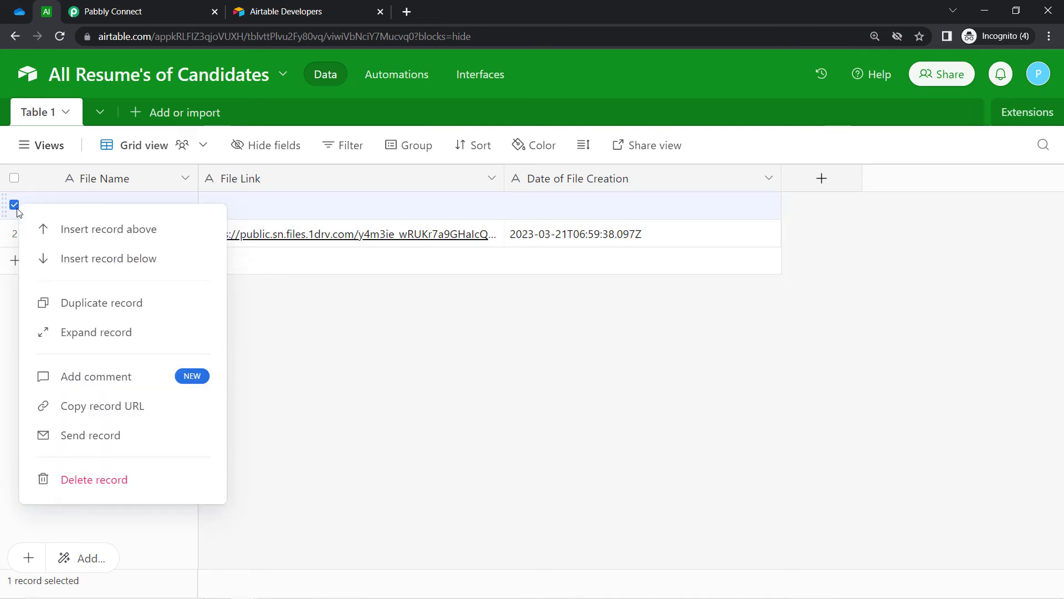
pyautogui.click(77, 491)
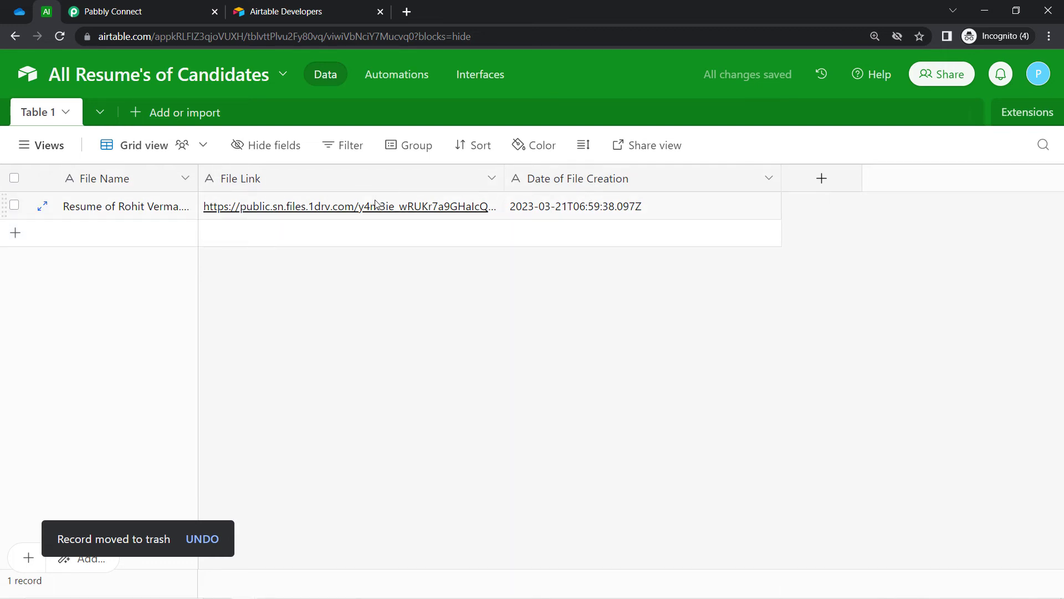
# Step: Test the File Link of the new Airtable record and dismiss the resulting file download without saving it
pyautogui.click(375, 216)
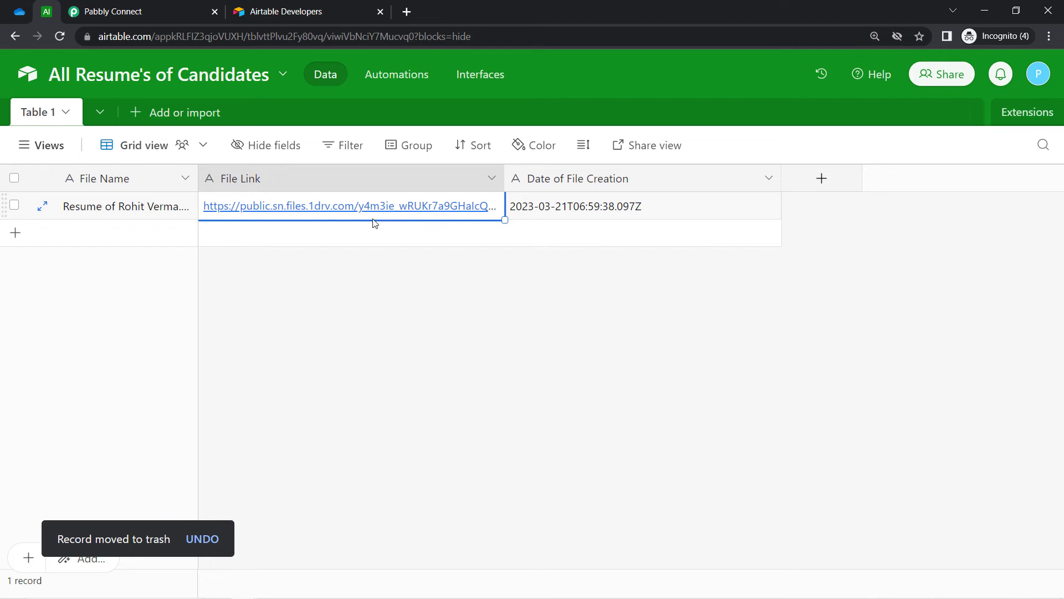
pyautogui.click(331, 212)
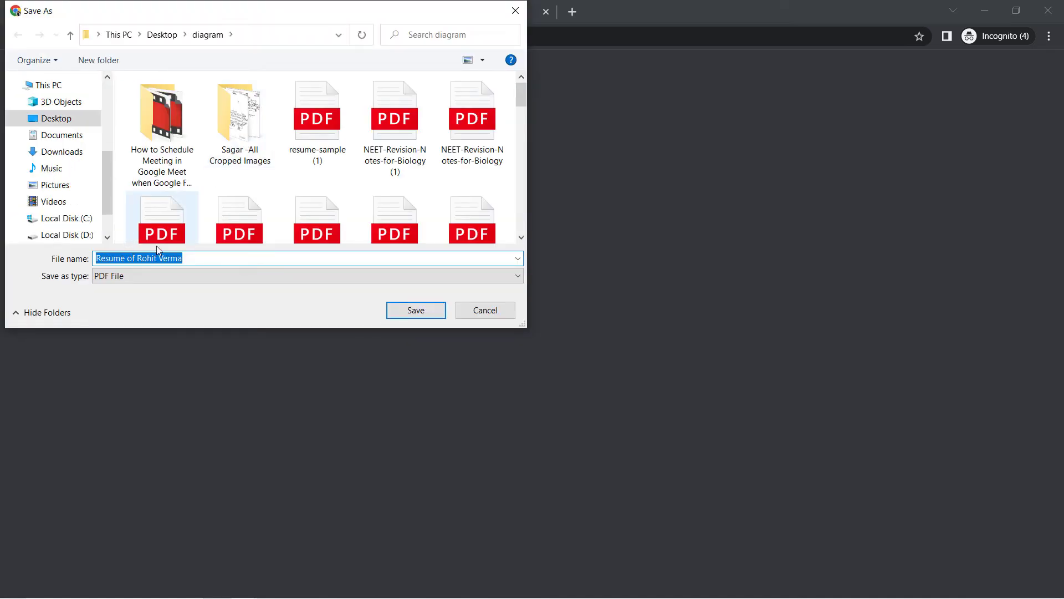
pyautogui.click(514, 11)
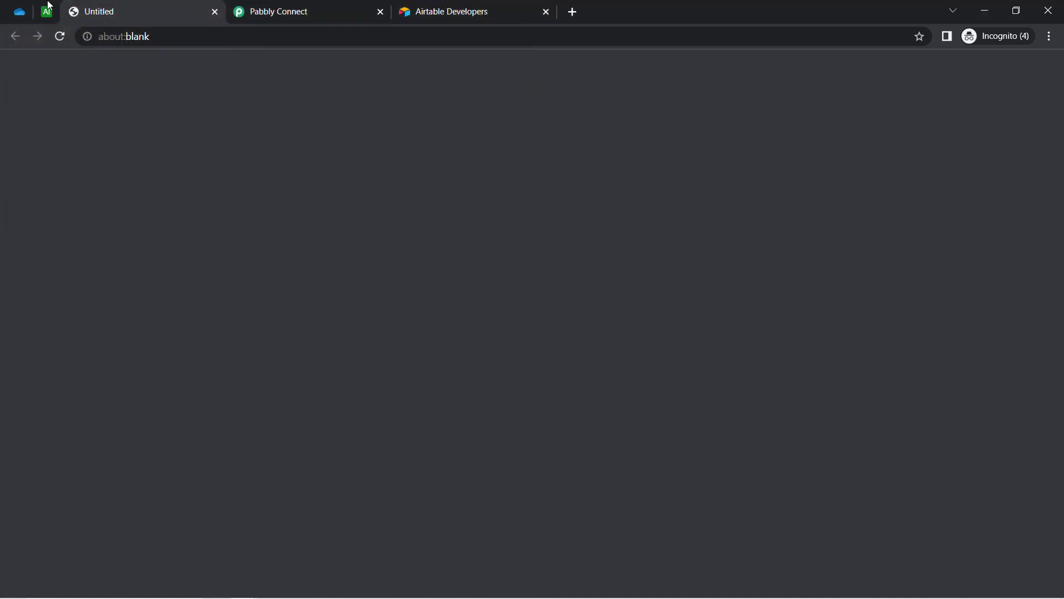
# Step: Compare the PDF in the OneDrive Resume folder with the new record in the Airtable table
pyautogui.click(12, 15)
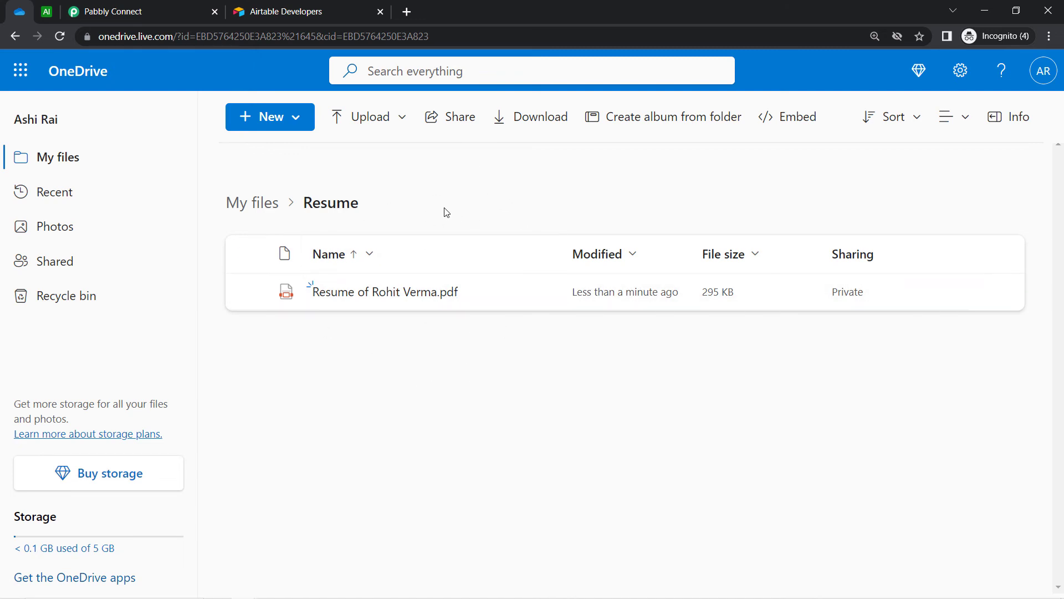
pyautogui.click(46, 12)
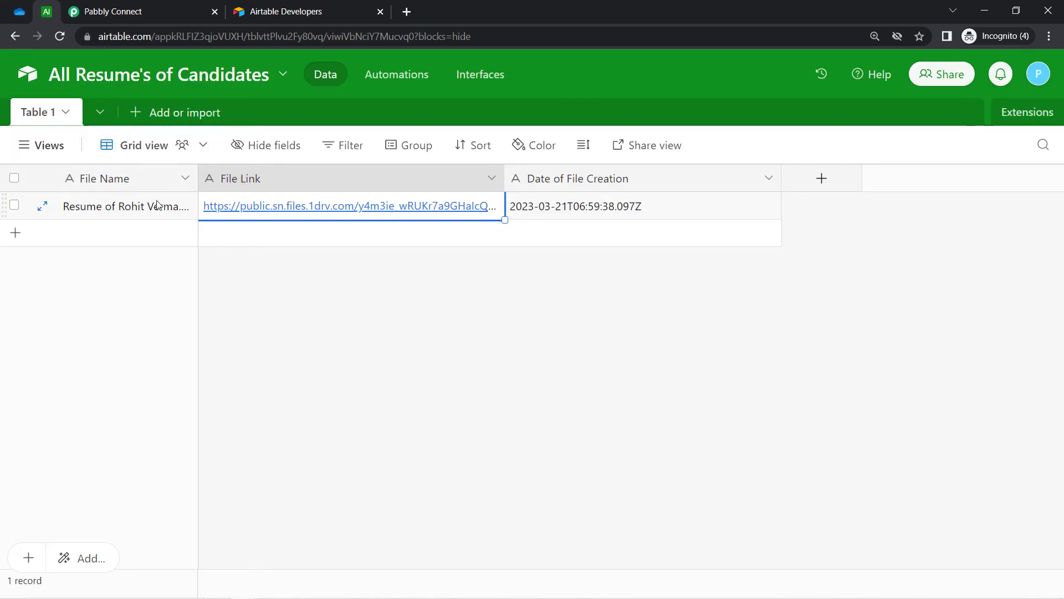
pyautogui.click(19, 12)
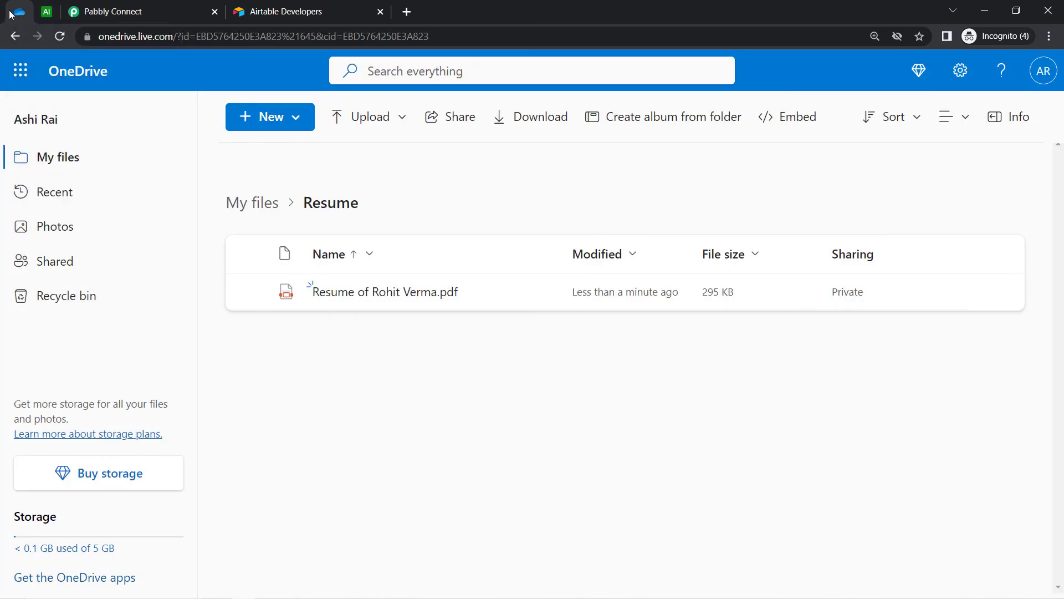
# Step: Return to Pabbly Connect and review the OneDrive trigger's settings and the Airtable action's mapped fields, rechecking the Resume folder in OneDrive
pyautogui.click(83, 11)
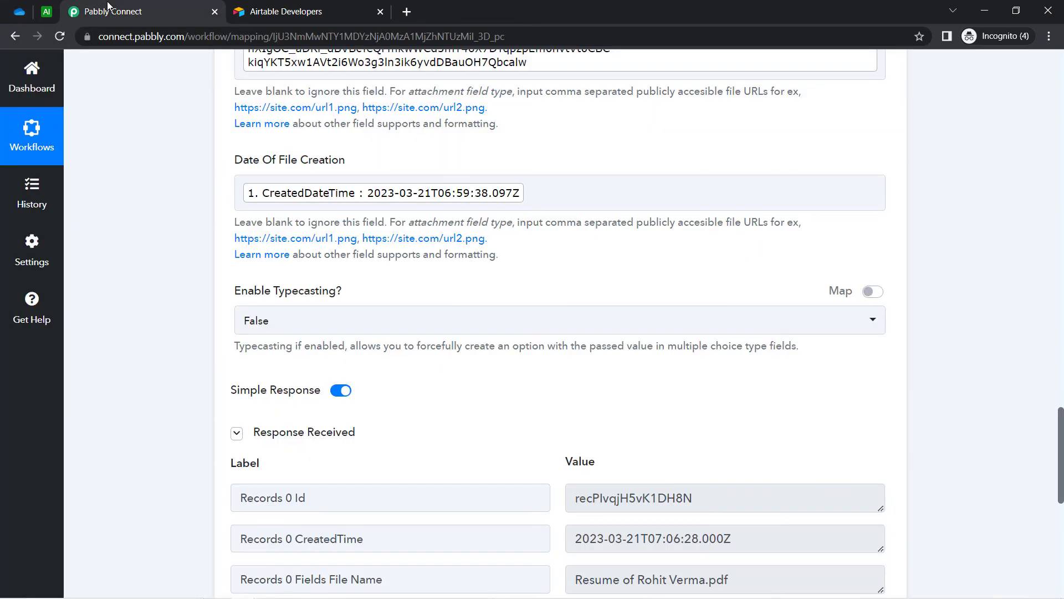
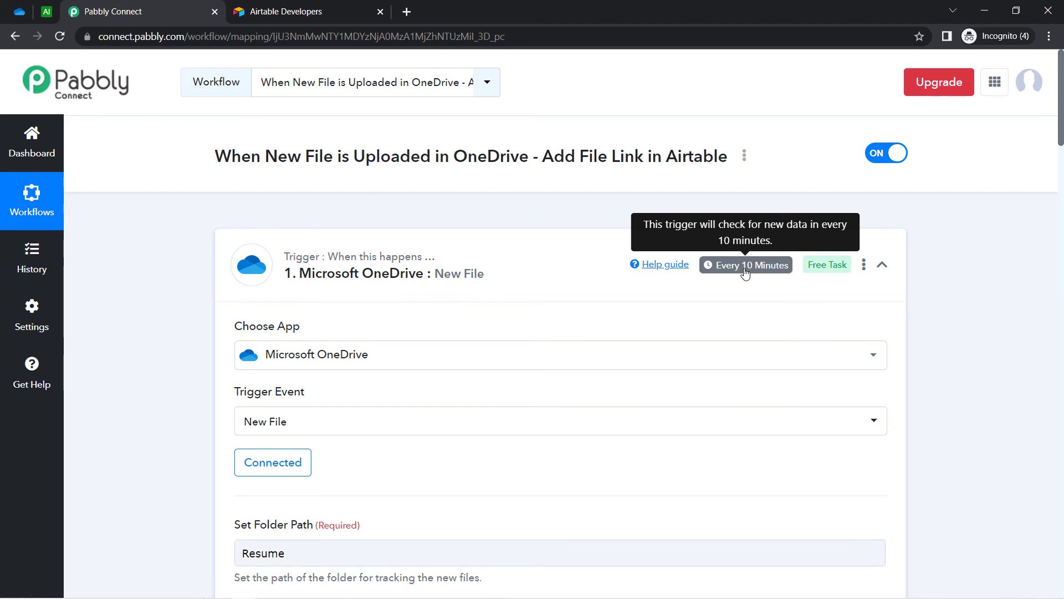
pyautogui.click(882, 265)
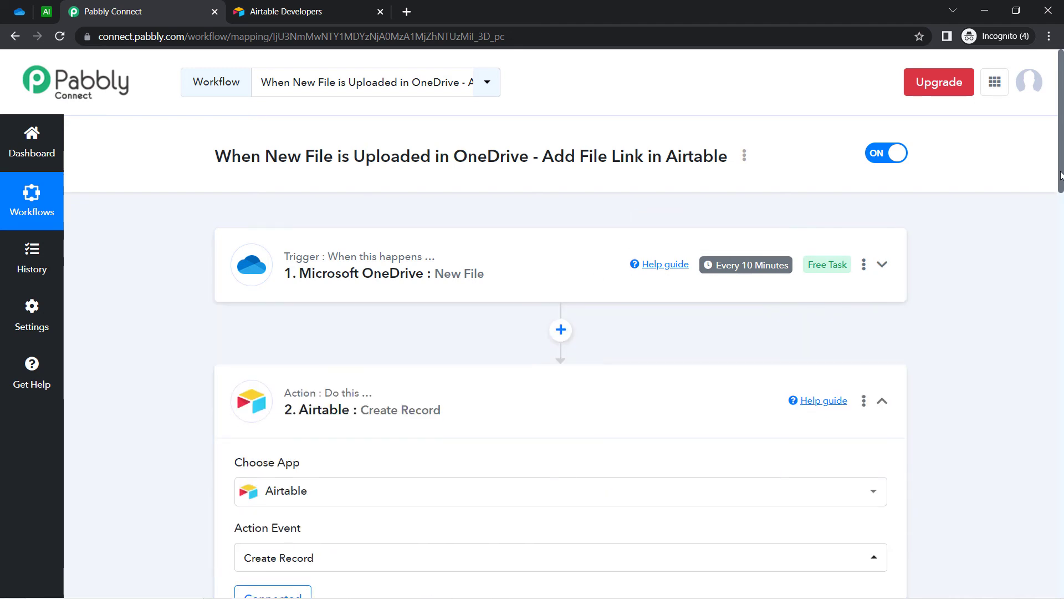
pyautogui.moveTo(1060, 173); pyautogui.dragTo(1060, 356)
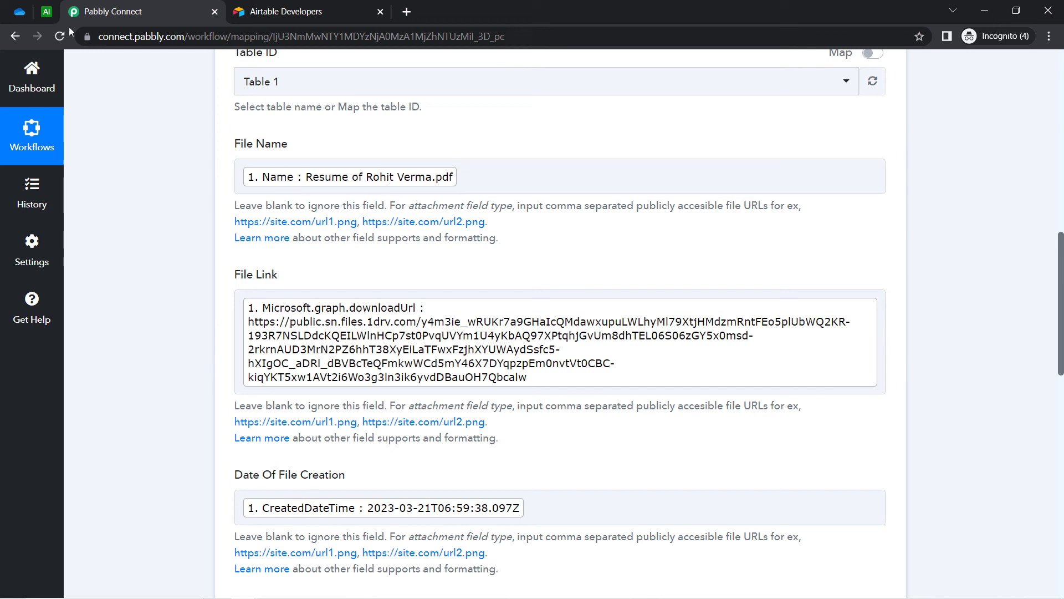
pyautogui.click(19, 11)
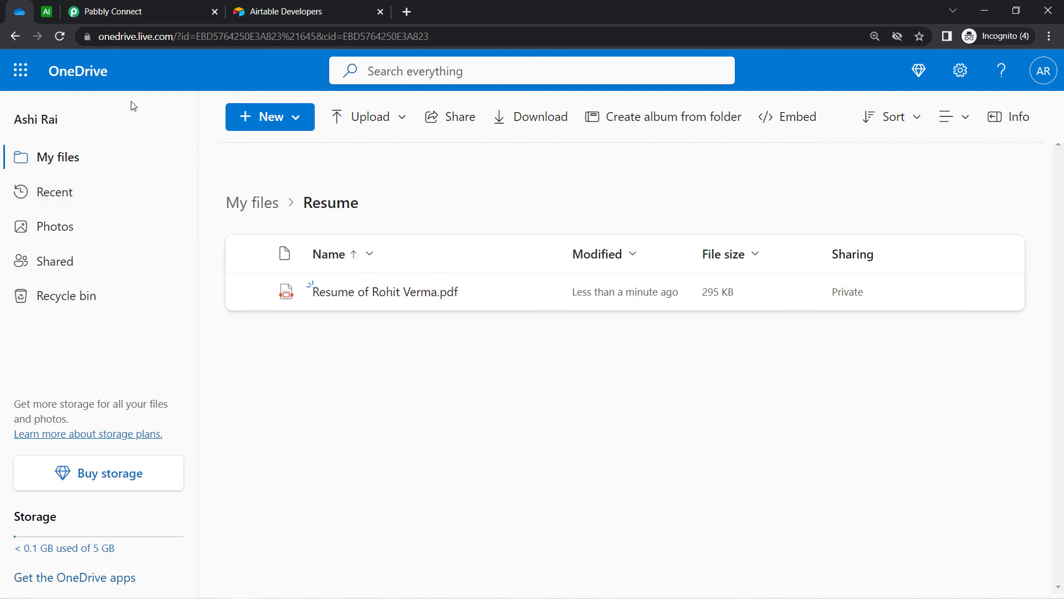
pyautogui.click(100, 11)
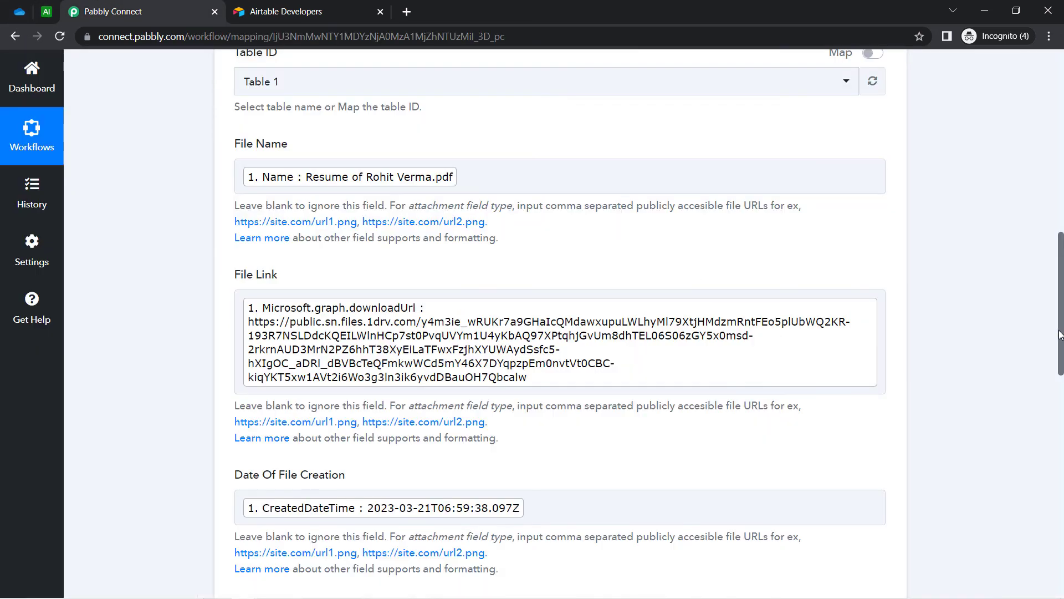
pyautogui.moveTo(1056, 284); pyautogui.dragTo(1039, 126)
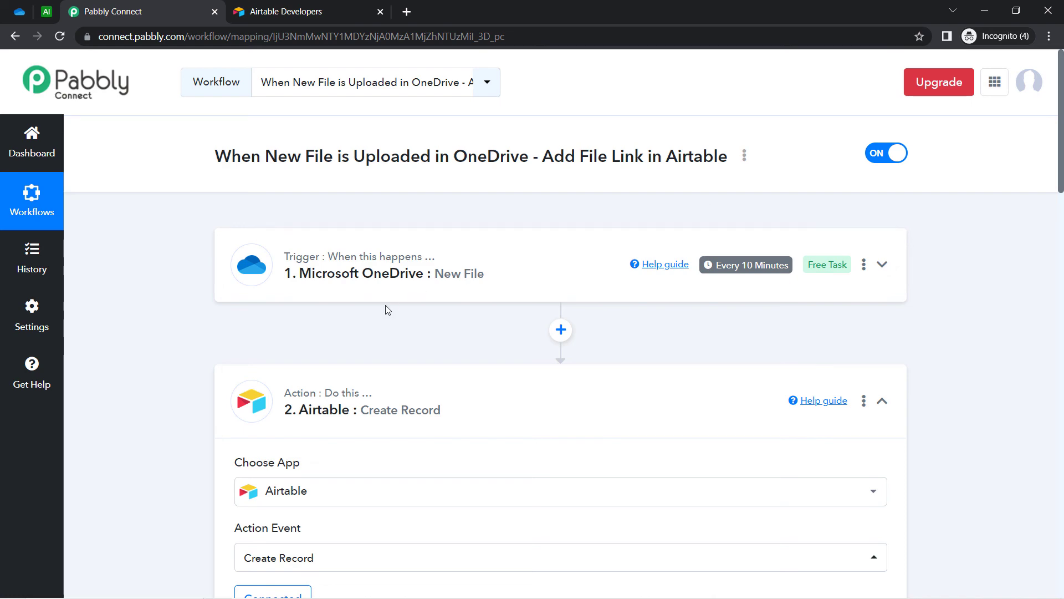
pyautogui.click(475, 243)
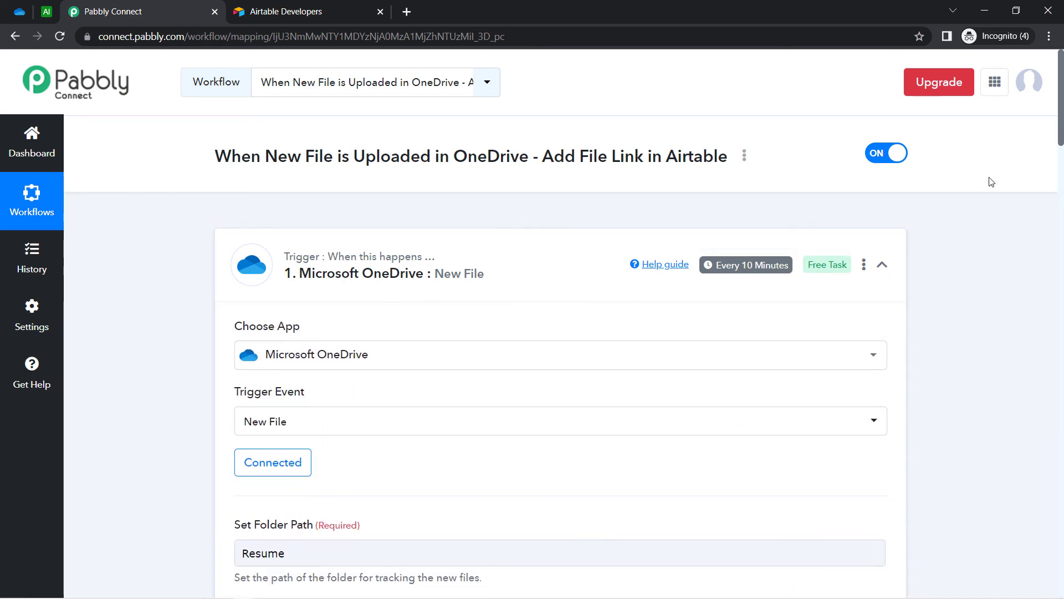
pyautogui.moveTo(1061, 130); pyautogui.dragTo(1060, 429)
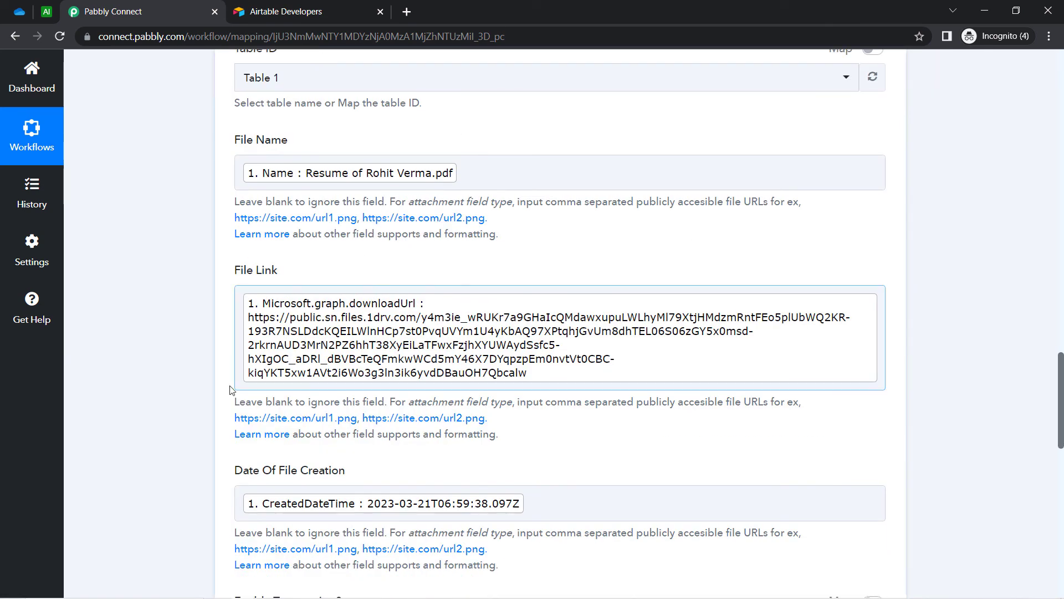
pyautogui.click(493, 173)
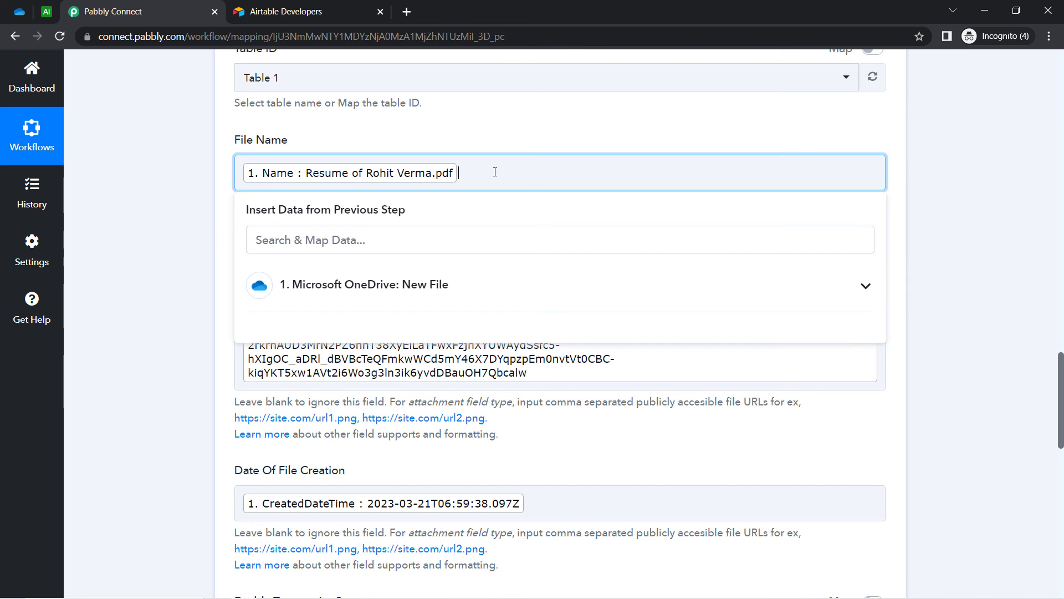
pyautogui.write('dfvdfvdfvdfv dfvdfvf')
pyautogui.moveTo(459, 173); pyautogui.dragTo(599, 176)
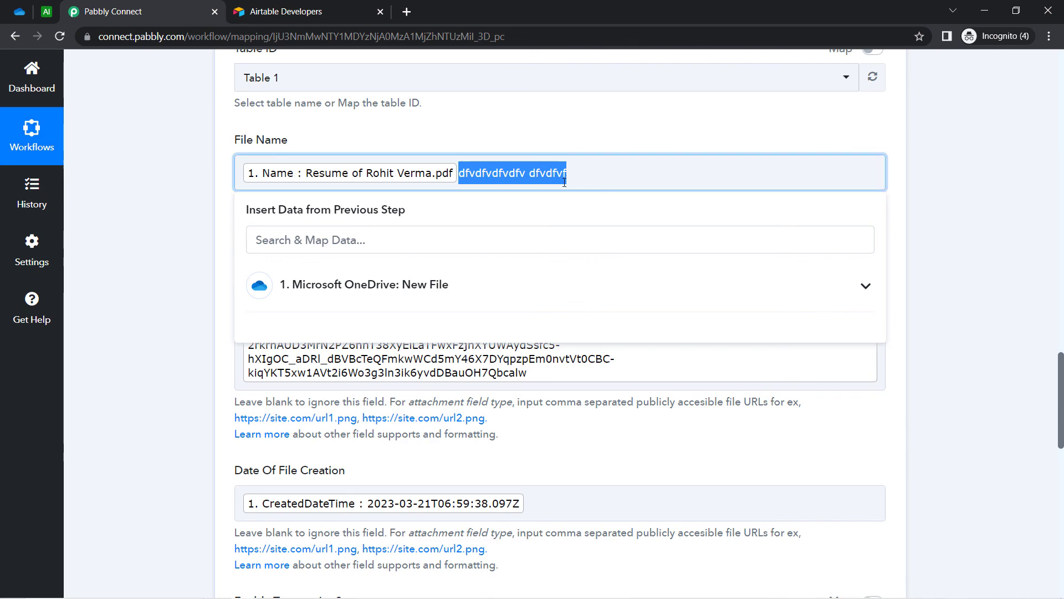
pyautogui.press('BackSpace')
pyautogui.click(179, 278)
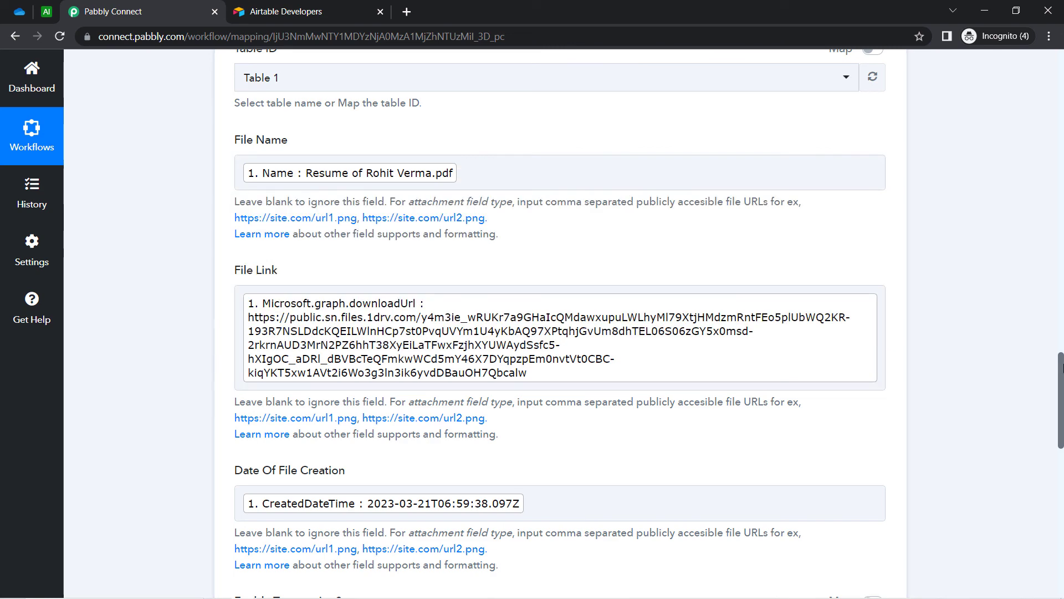
# Step: Collapse the Microsoft OneDrive trigger and the Airtable action in the workflow
pyautogui.moveTo(1060, 366); pyautogui.dragTo(1056, 479)
pyautogui.scroll(20, 390, 220)
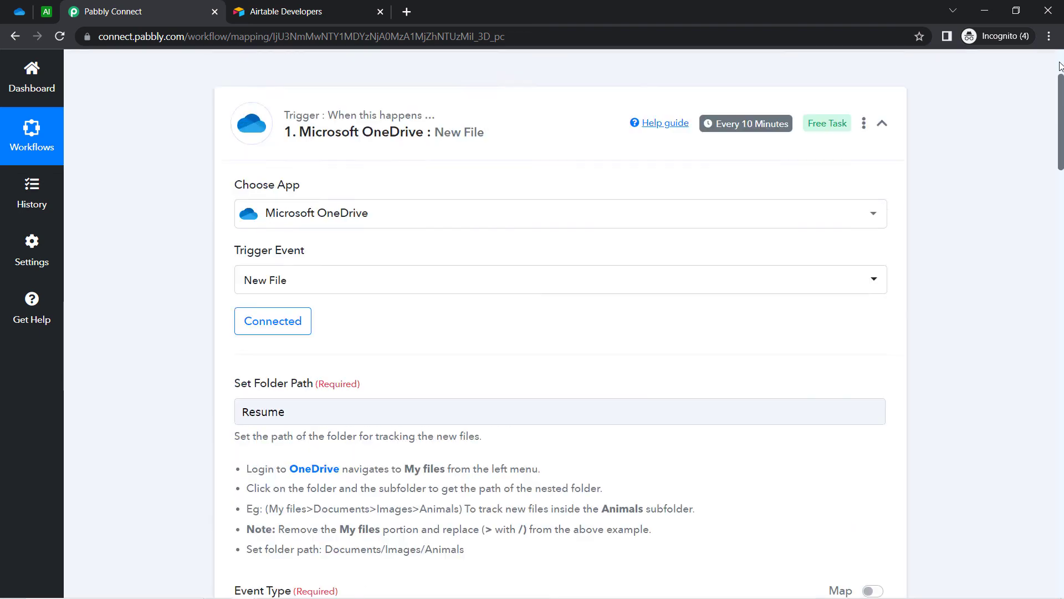
pyautogui.click(311, 274)
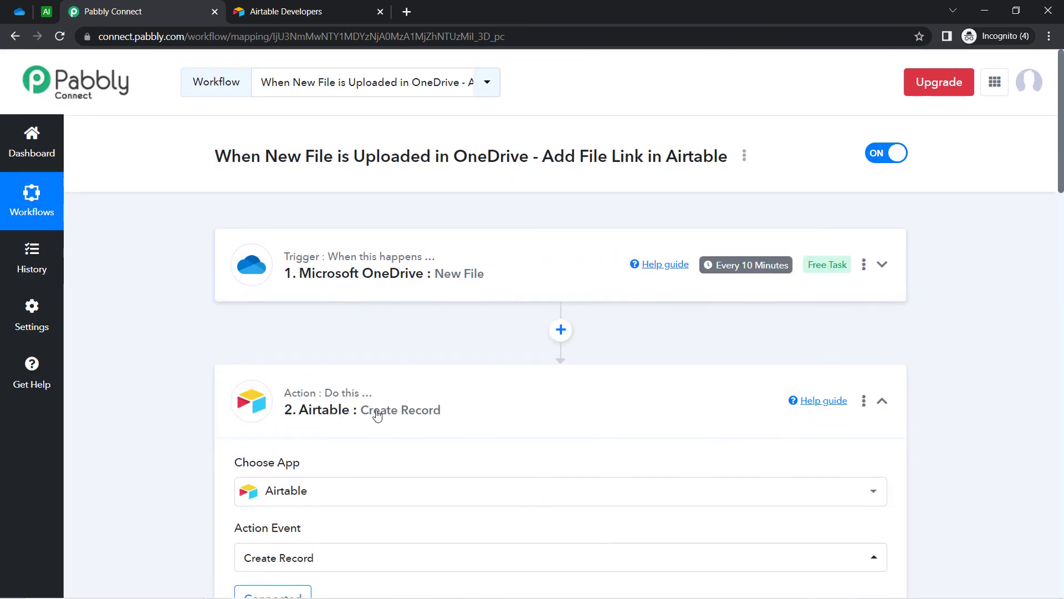
pyautogui.click(369, 392)
# Step: Turn off the workflow "When New File is Uploaded in OneDrive - Add File Link in Airtable" and acknowledge the confirmation
pyautogui.click(886, 153)
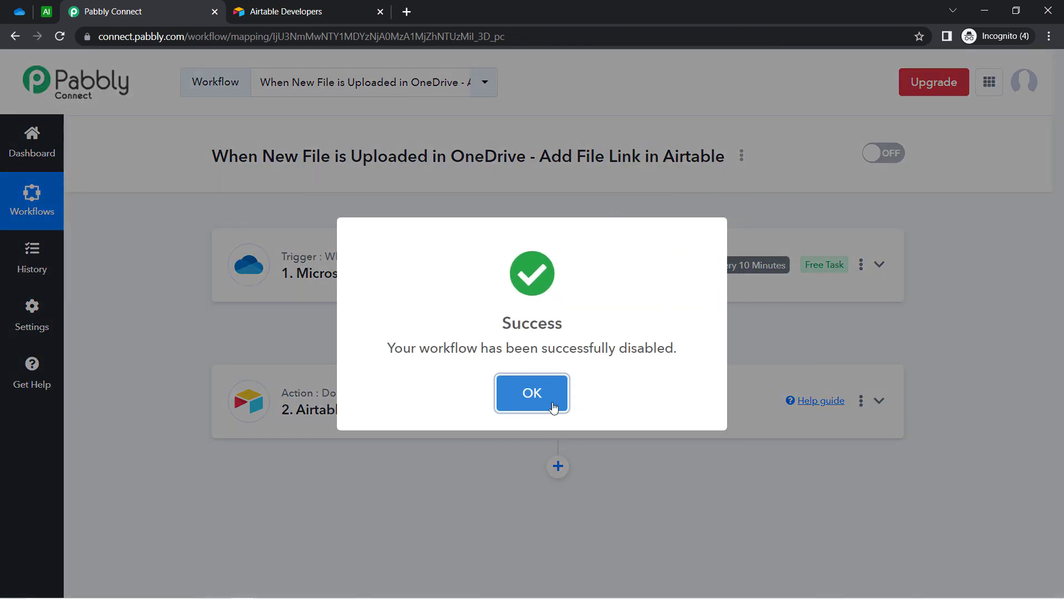
pyautogui.click(553, 407)
# Step: Copy the workflow's share link and close the Share Workflow dialog
pyautogui.click(744, 157)
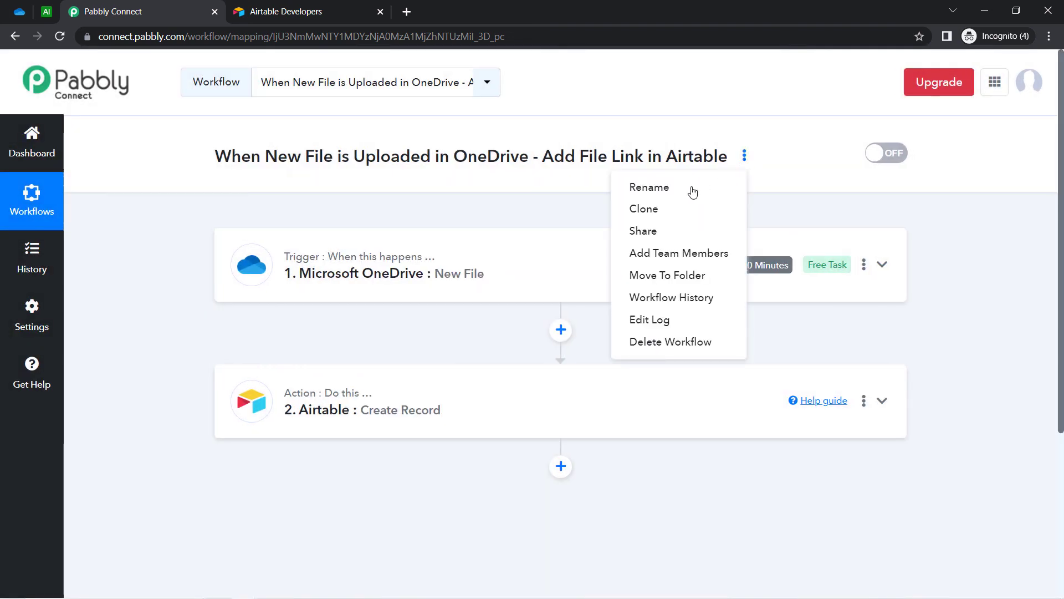
pyautogui.click(643, 230)
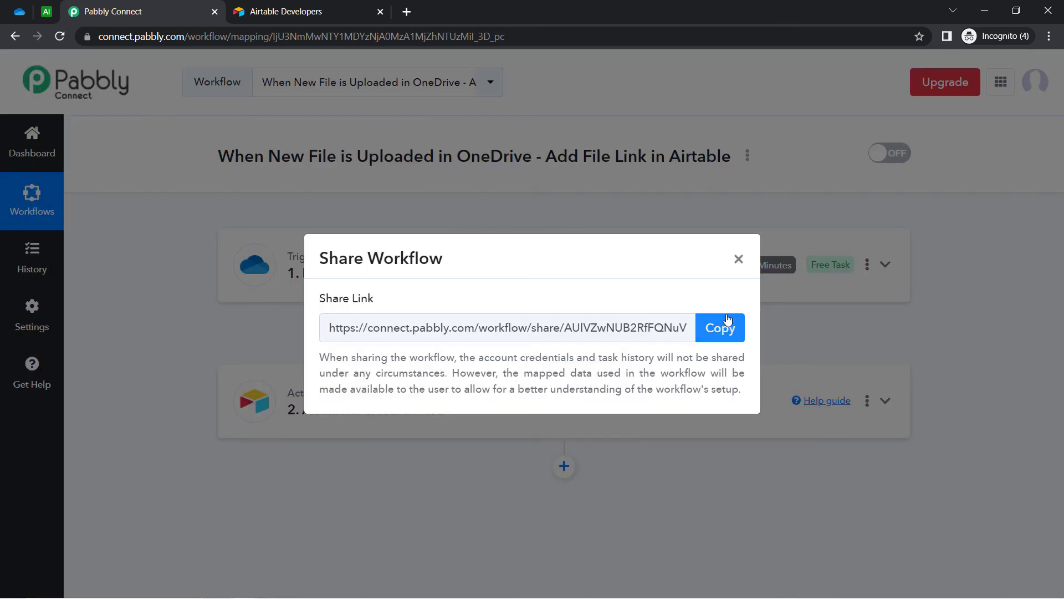
pyautogui.click(720, 327)
pyautogui.click(733, 259)
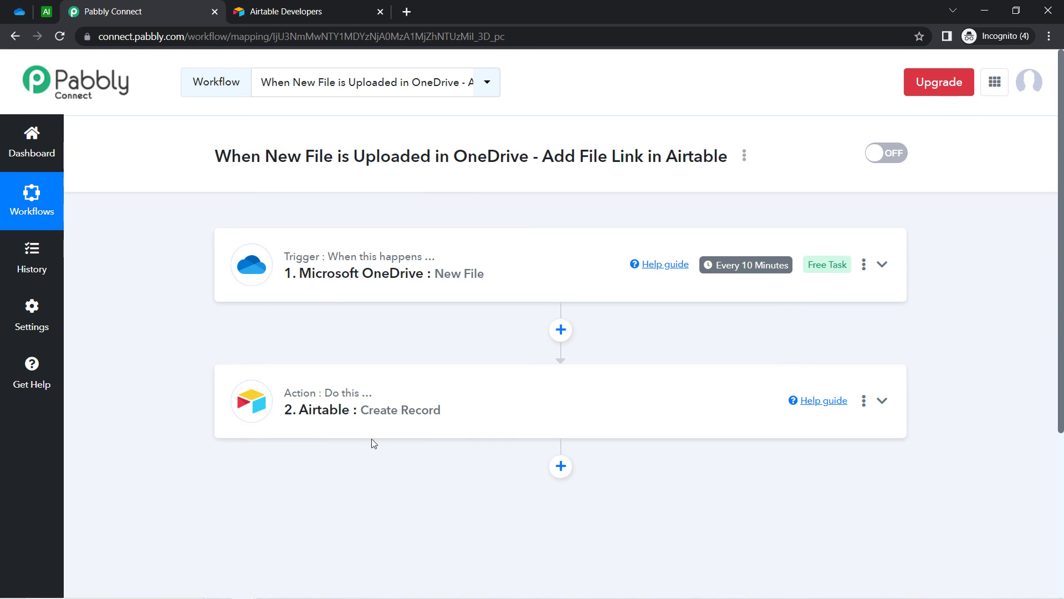
pyautogui.moveTo(251, 156); pyautogui.dragTo(553, 187)
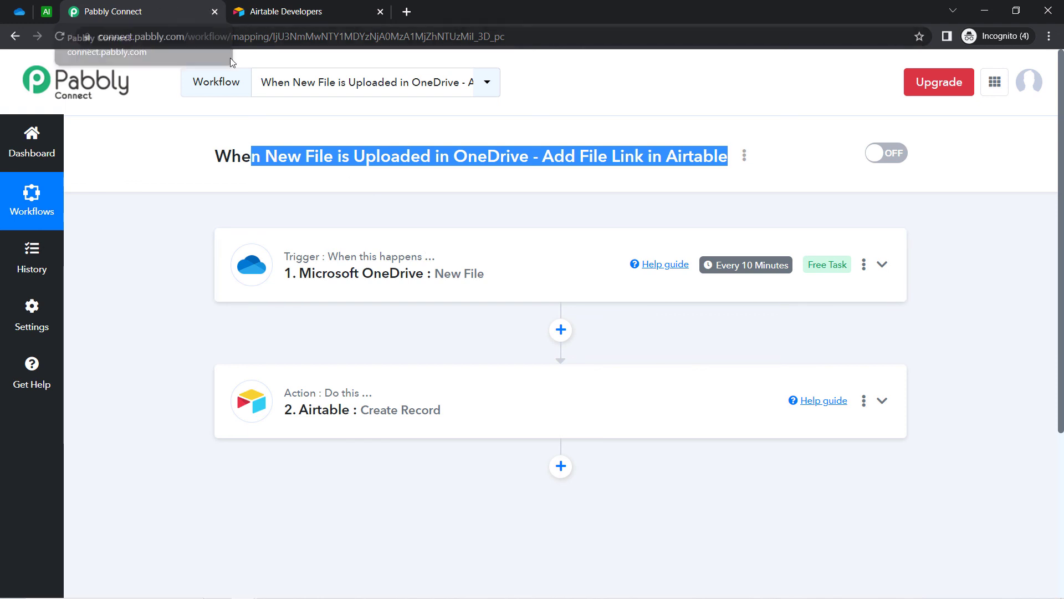
pyautogui.click(294, 164)
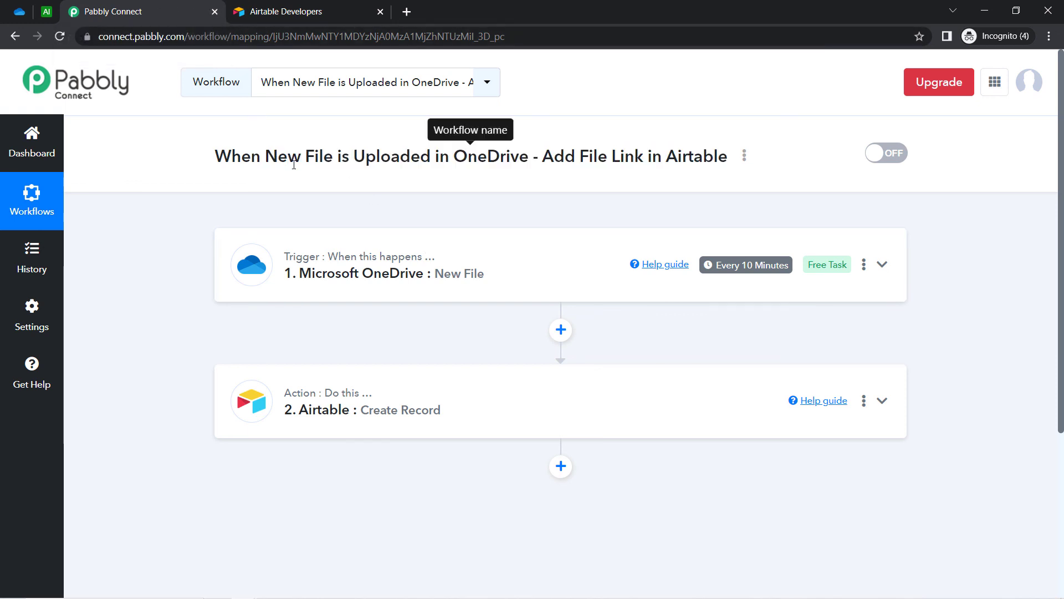